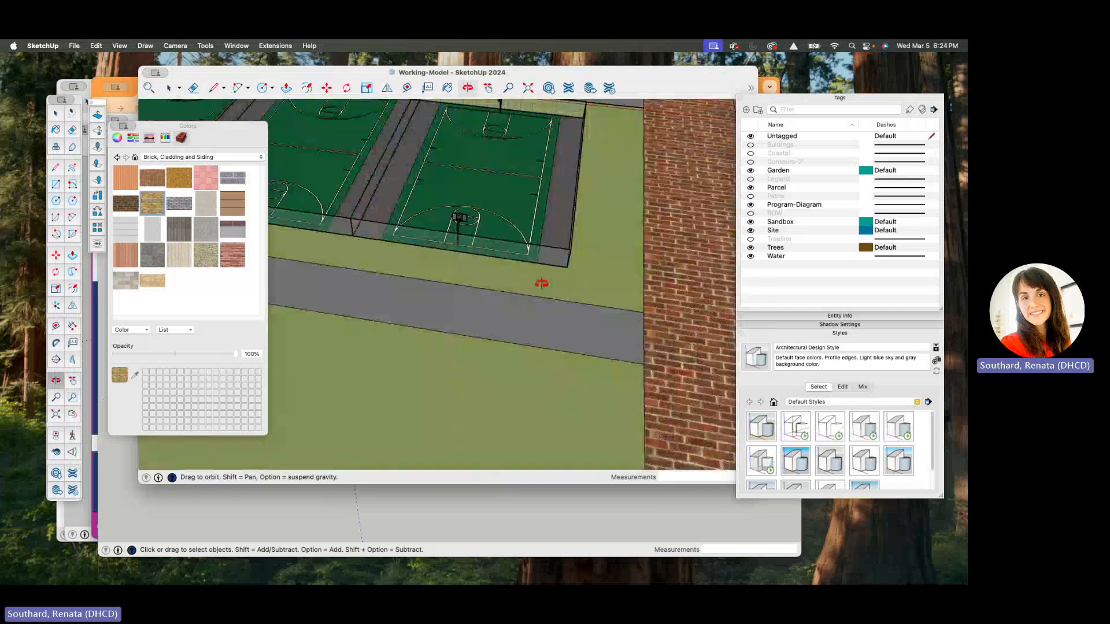
- Move the Colors window further over the park model and bring the Nature-Play model to the front
scroll(541, 286, "down", 8)
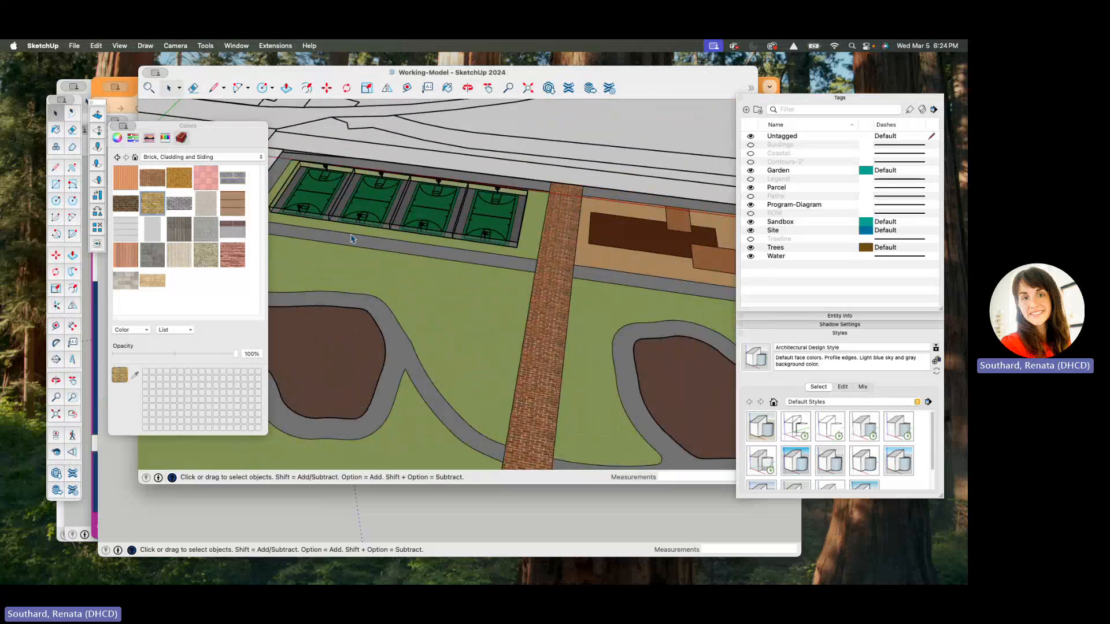
left_click_drag(222, 132, 283, 135)
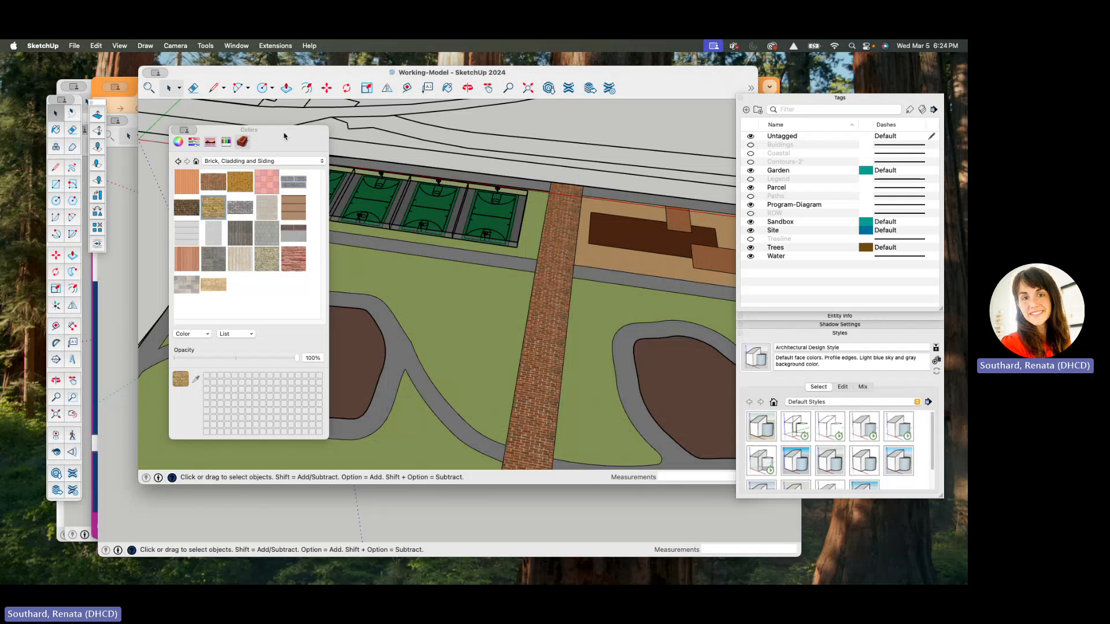
left_click(124, 370)
- Examine the sandbox group and the play equipment group in the Nature-Play model, selecting each in turn
scroll(404, 278, "up", 5)
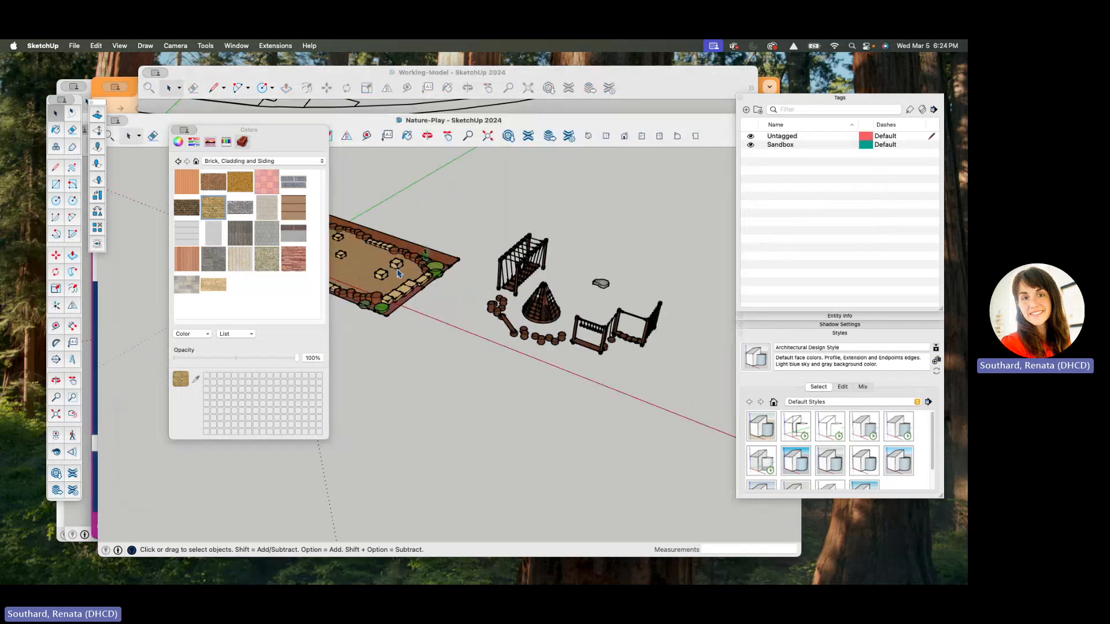
left_click(399, 270)
scroll(399, 270, "down", 3)
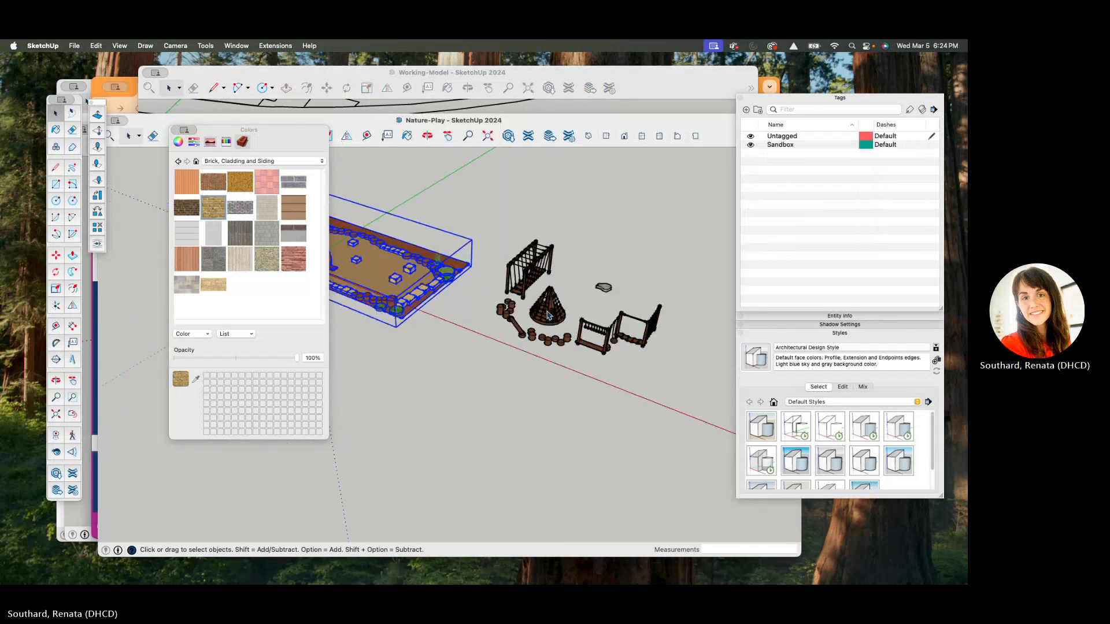
left_click(546, 313)
scroll(546, 312, "down", 5)
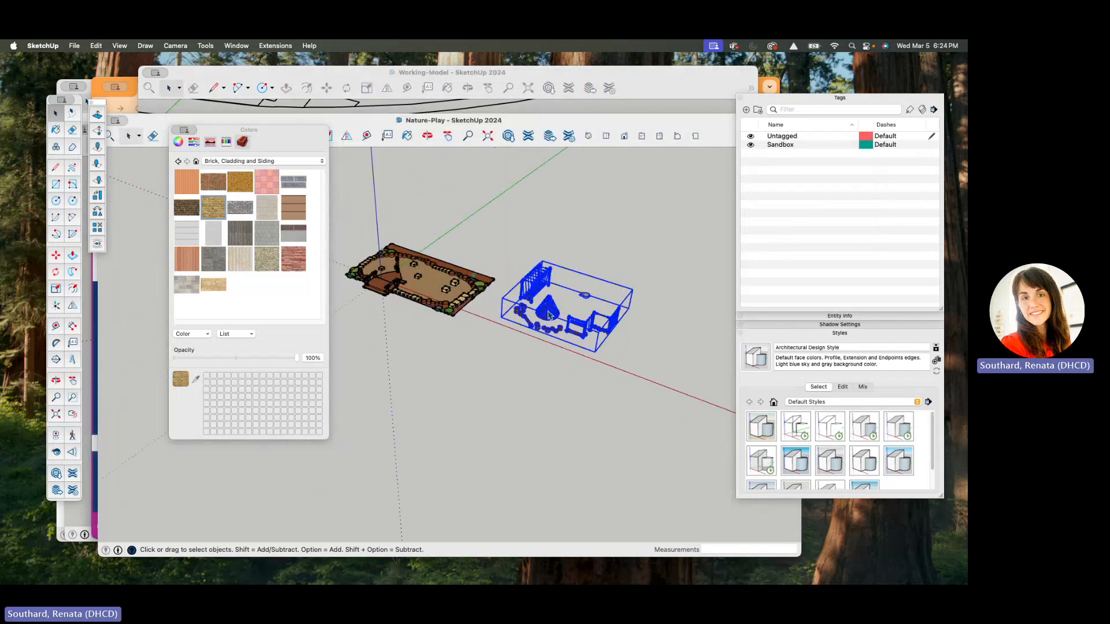
- Switch to Chrome, review the model files in the Resources-SketchUp course folder, and put the browser window out of the way
left_click(132, 87)
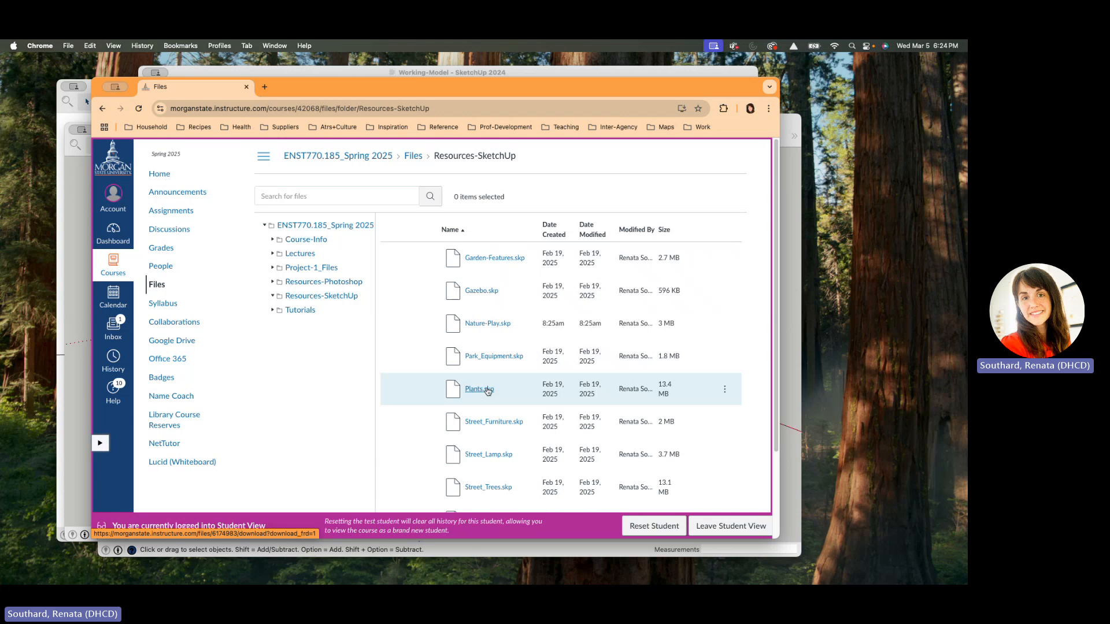
scroll(480, 389, "down", 3)
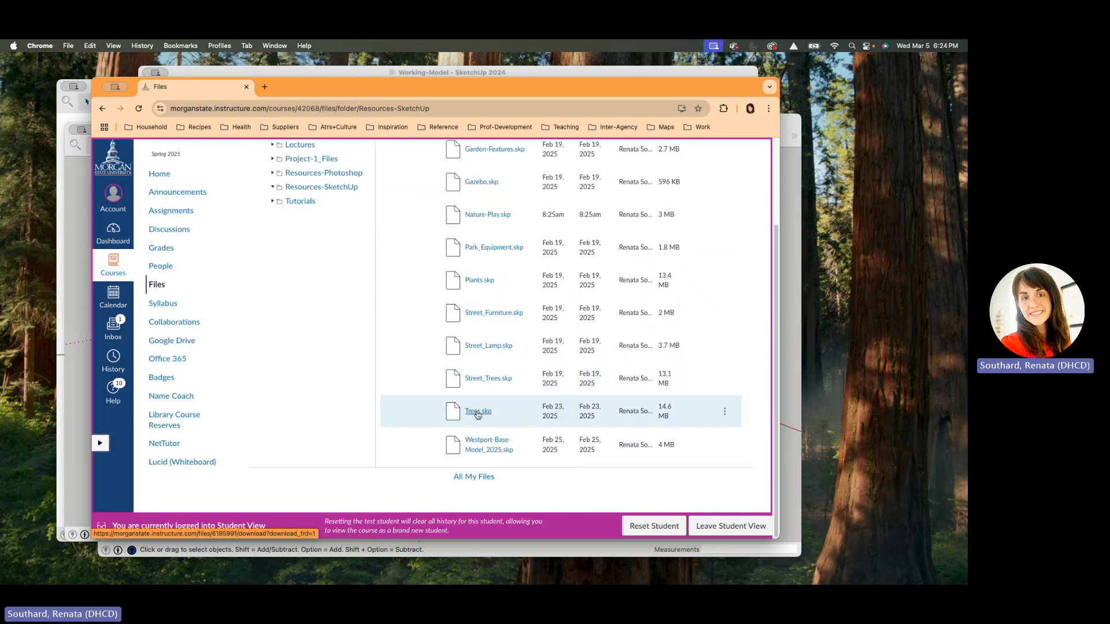
scroll(478, 361, "up", 1)
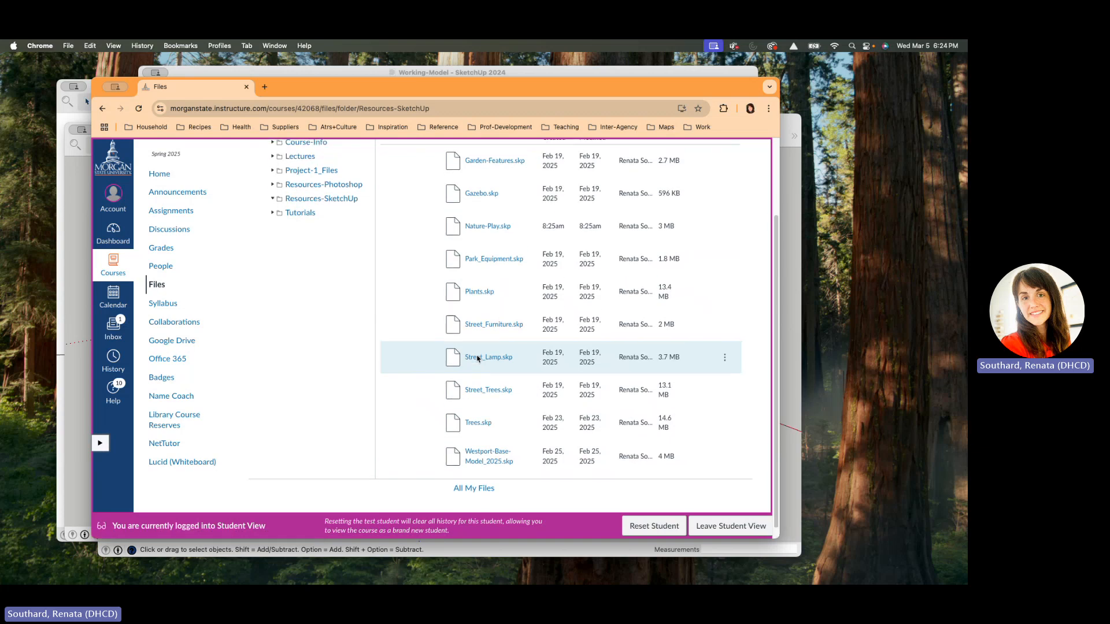
scroll(491, 242, "up", 1)
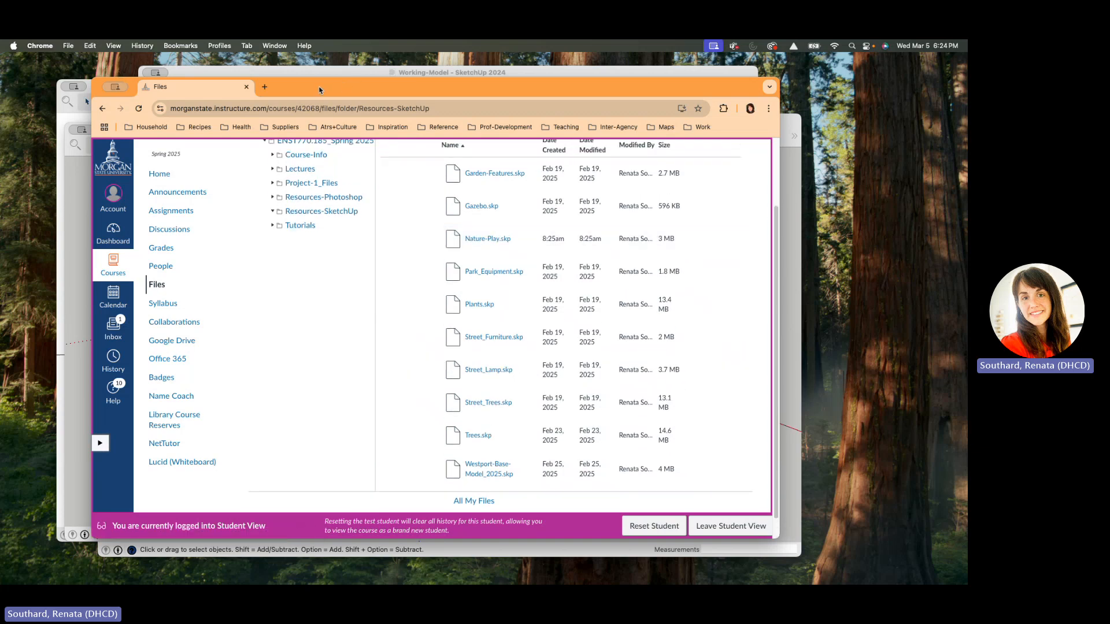
left_click_drag(319, 90, 0, 91)
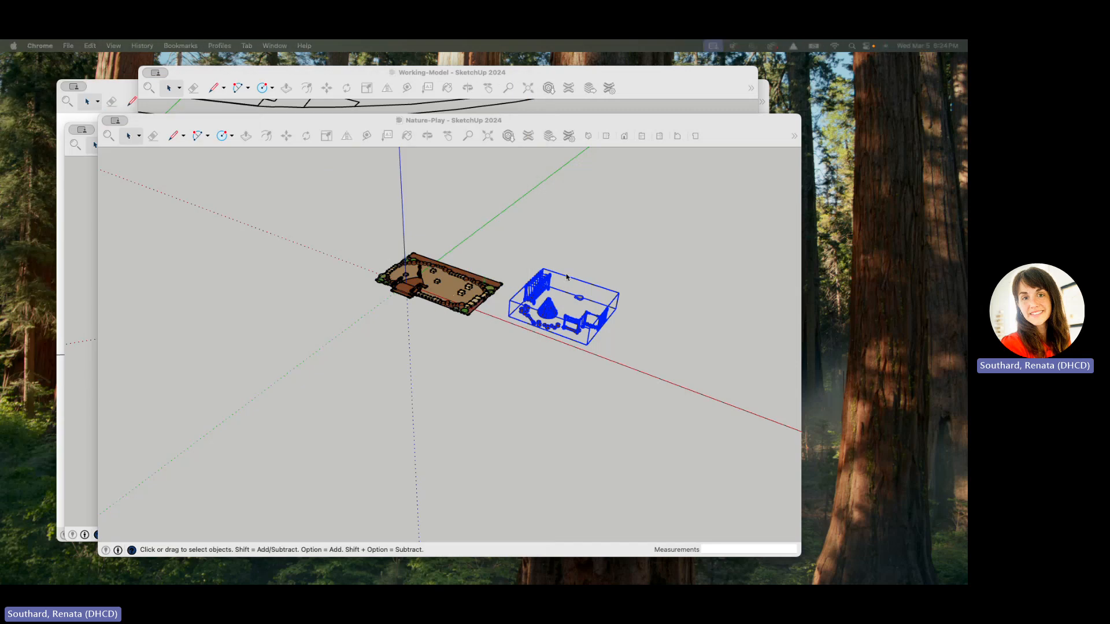
- Switch to SketchUp, copy the sandbox and play equipment groups together from Nature-Play, and return to Working-Model
left_click(540, 240)
left_click_drag(540, 241, 405, 366)
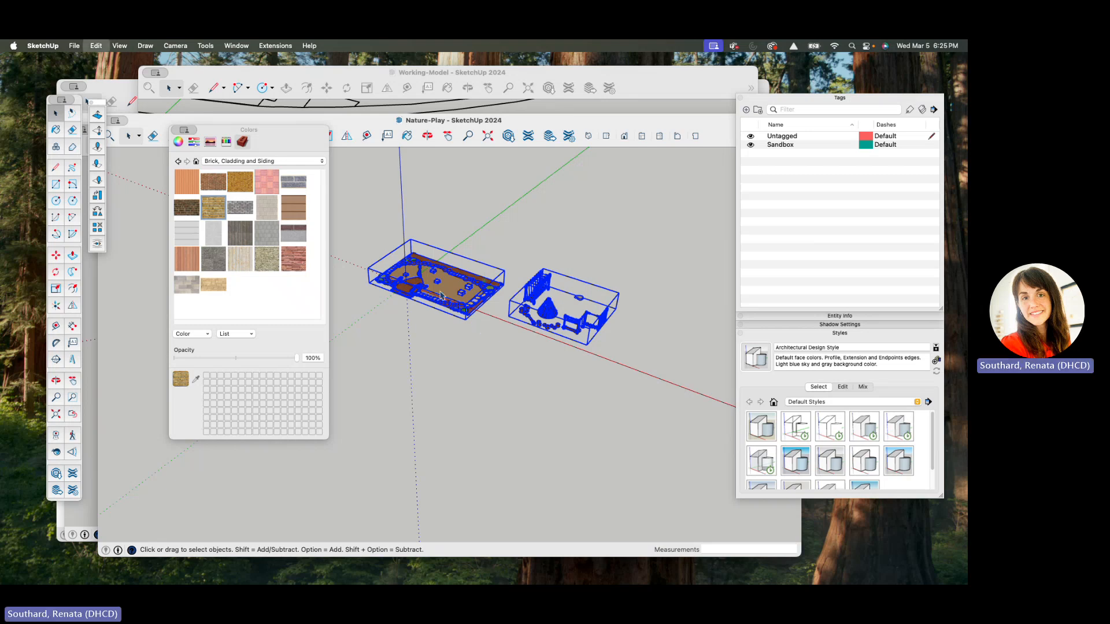
key("super+grave")
- Paste the sandbox and play equipment groups onto the tan playground area beside the brick path
scroll(434, 266, "down", 5)
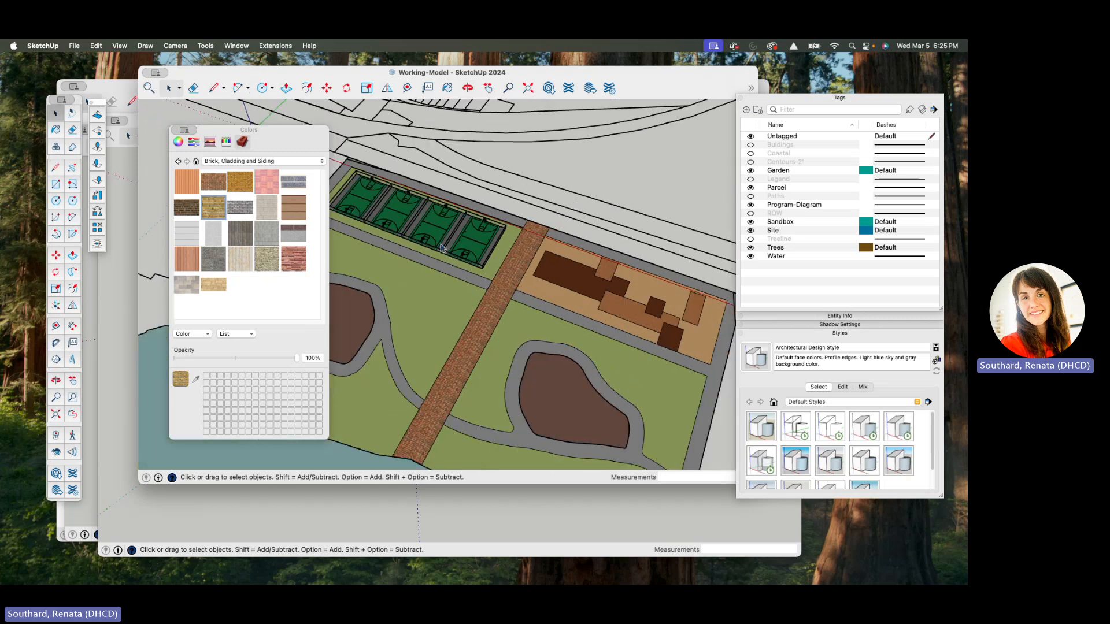
middle_click_drag(451, 260, 289, 303)
scroll(587, 237, "down", 3)
middle_click_drag(587, 243, 520, 405)
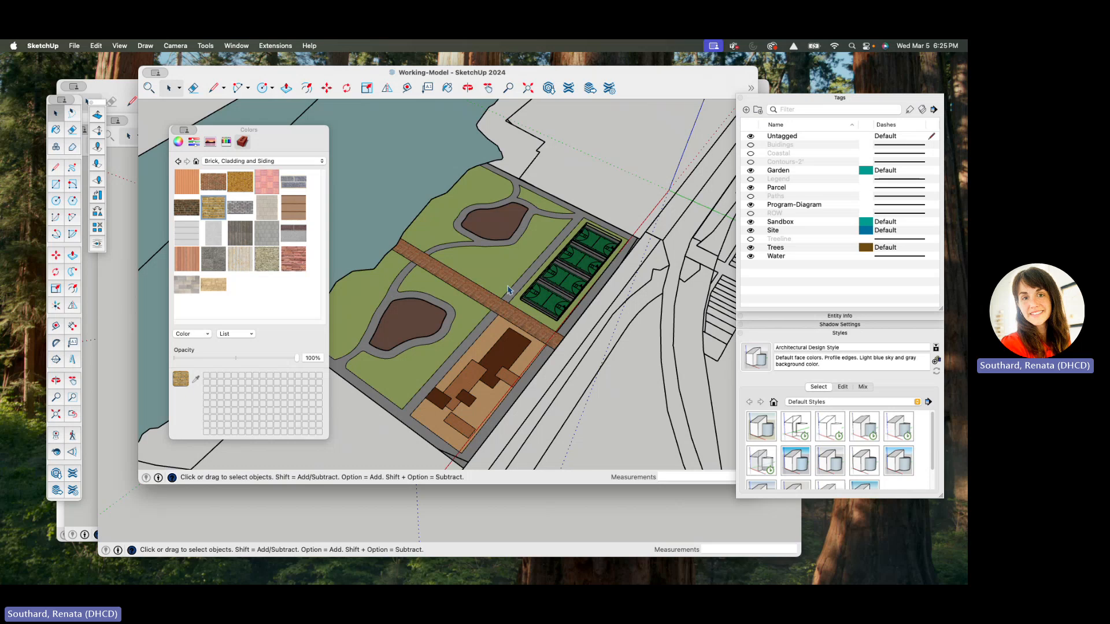
middle_click_drag(476, 406, 421, 377)
scroll(421, 376, "up", 5)
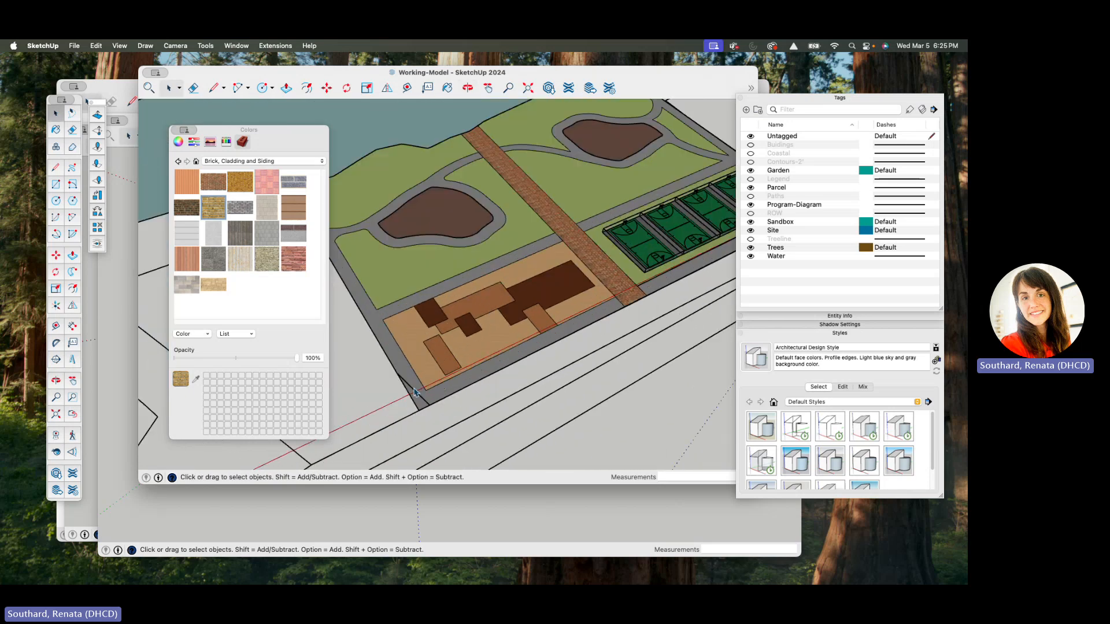
scroll(543, 281, "up", 3)
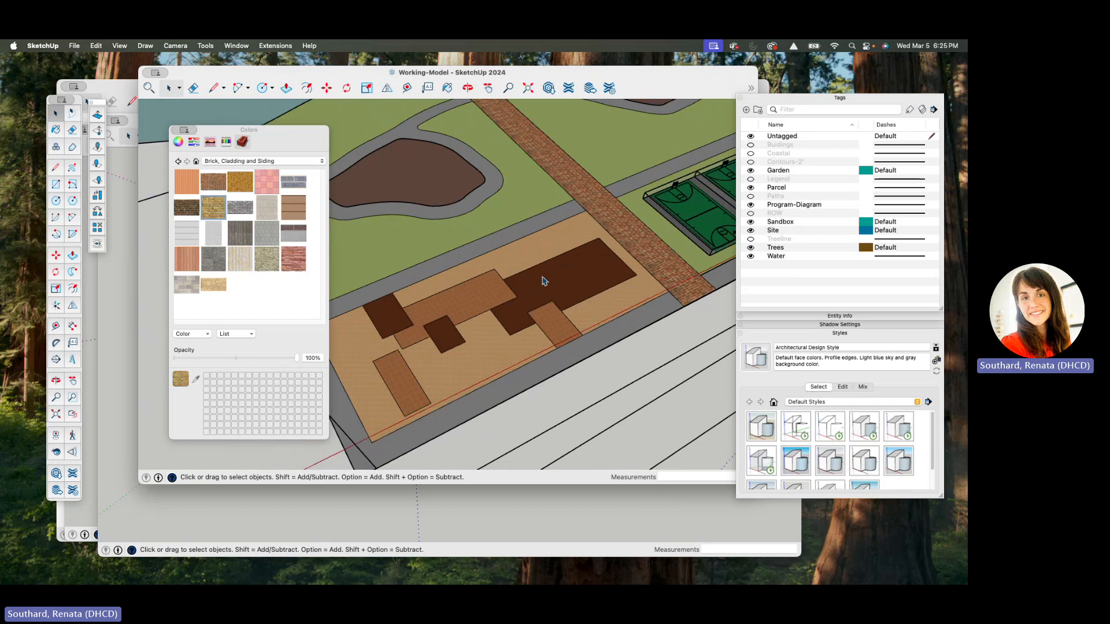
scroll(473, 295, "down", 3)
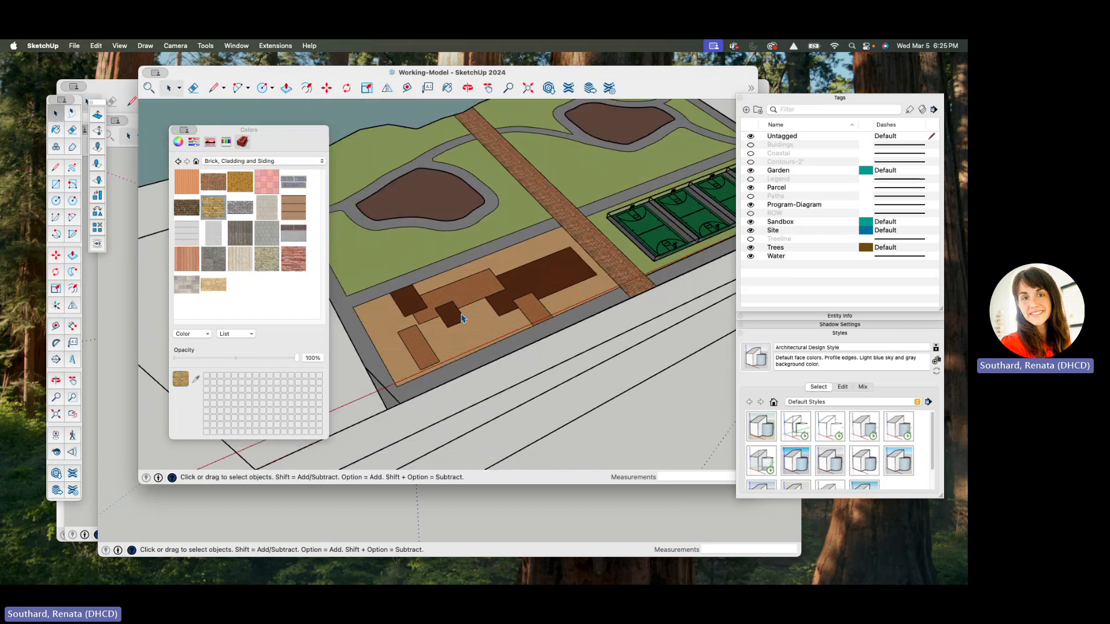
key("super+v")
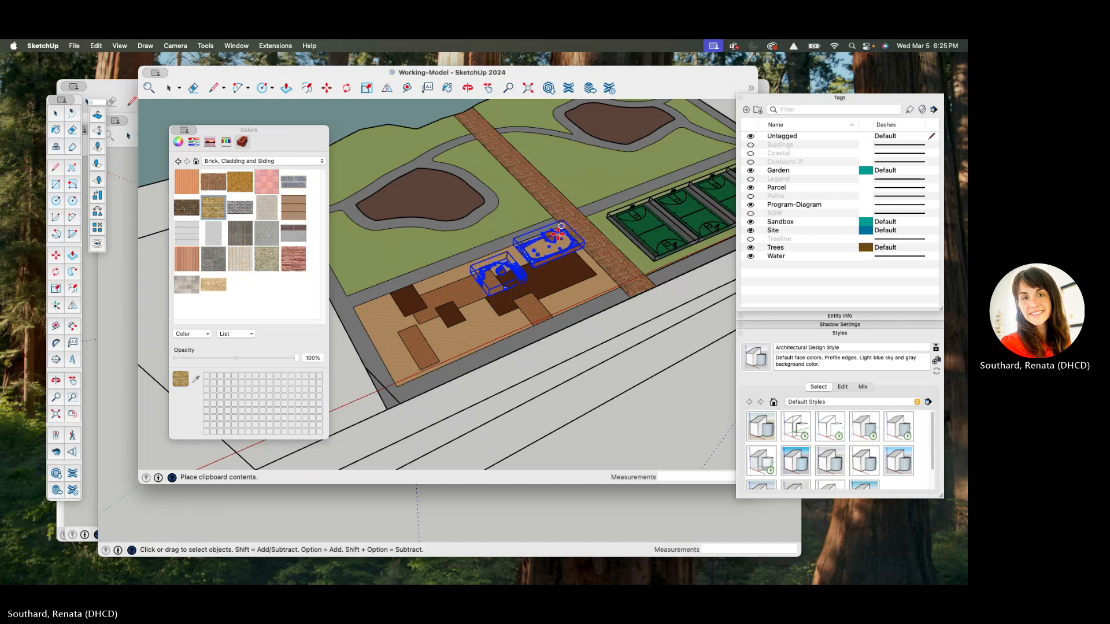
left_click(560, 229)
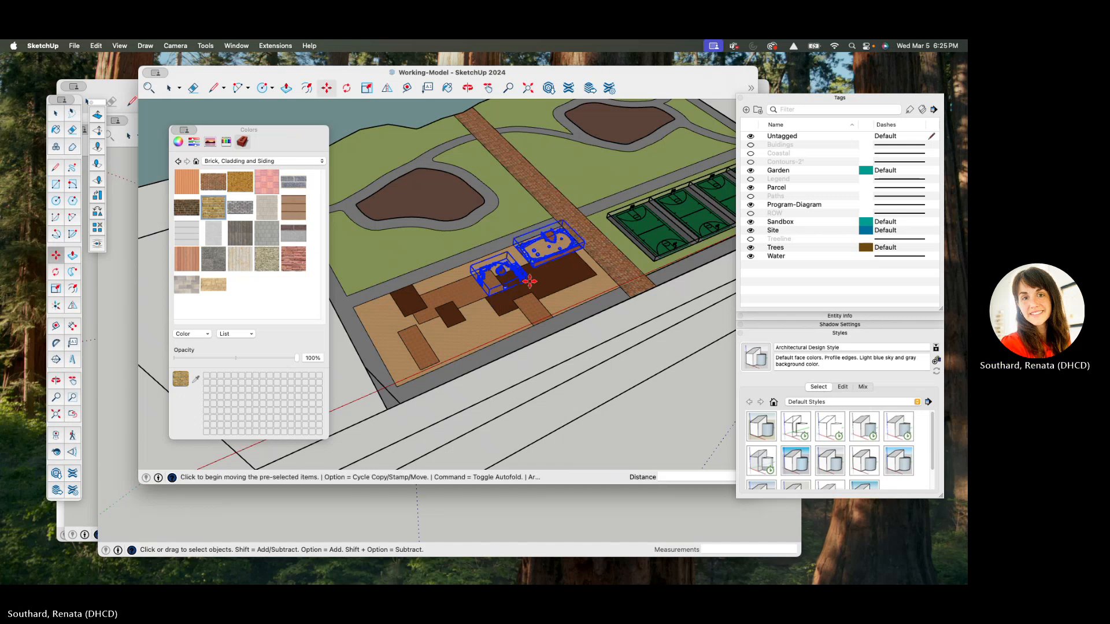
- Move both pasted groups about 12' 7" so the sandbox lies along the back of the dark brown rectangle
scroll(530, 281, "up", 5)
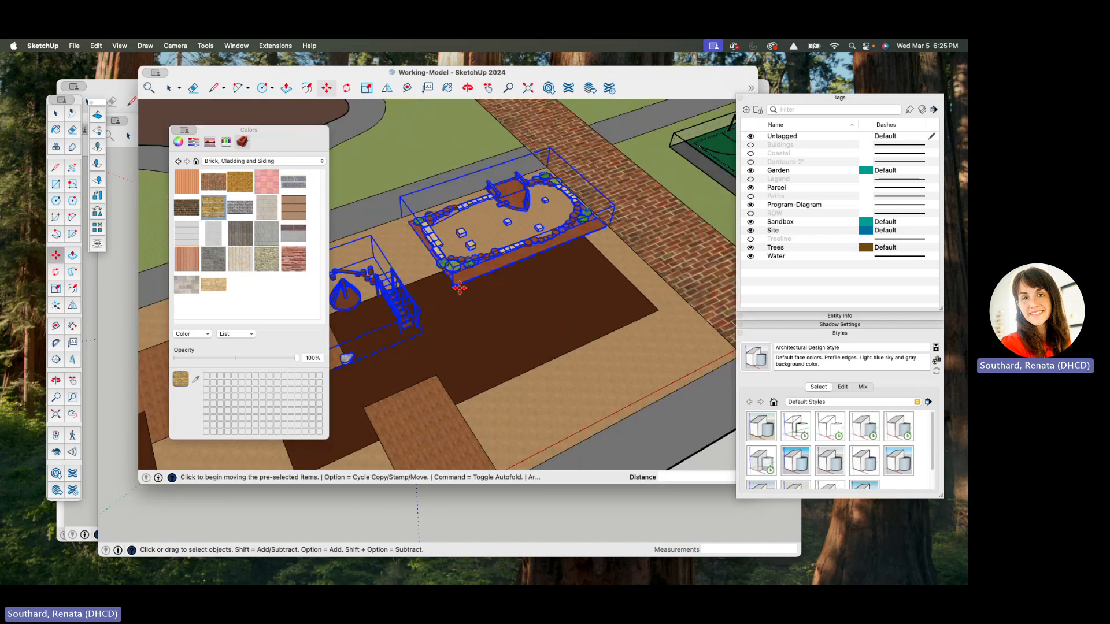
left_click(460, 287)
scroll(451, 286, "down", 5)
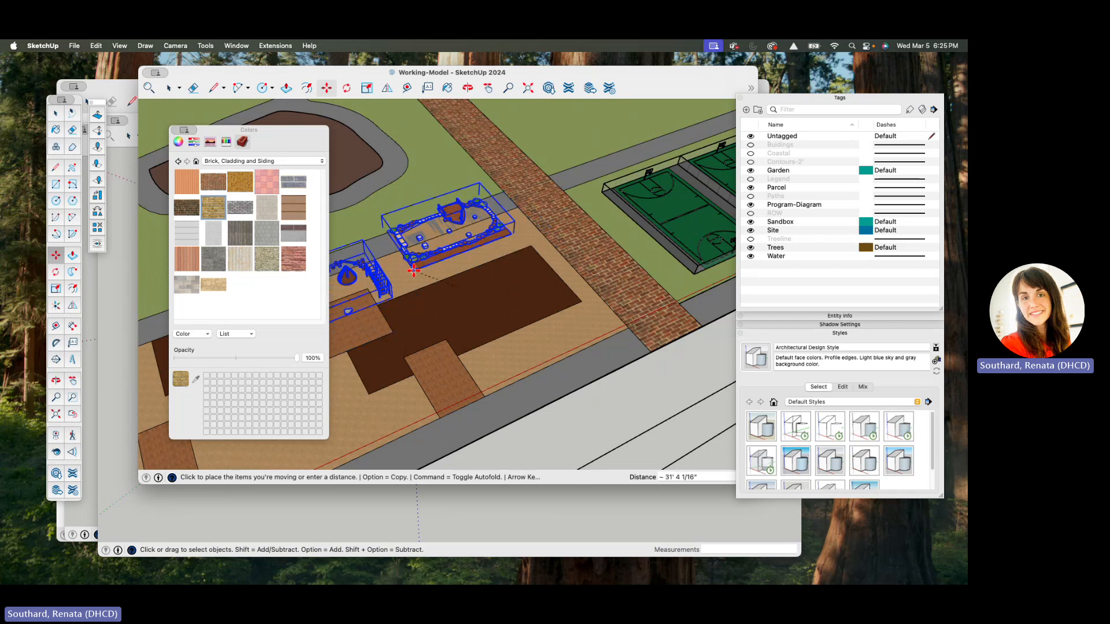
left_click(439, 284)
scroll(577, 224, "up", 5)
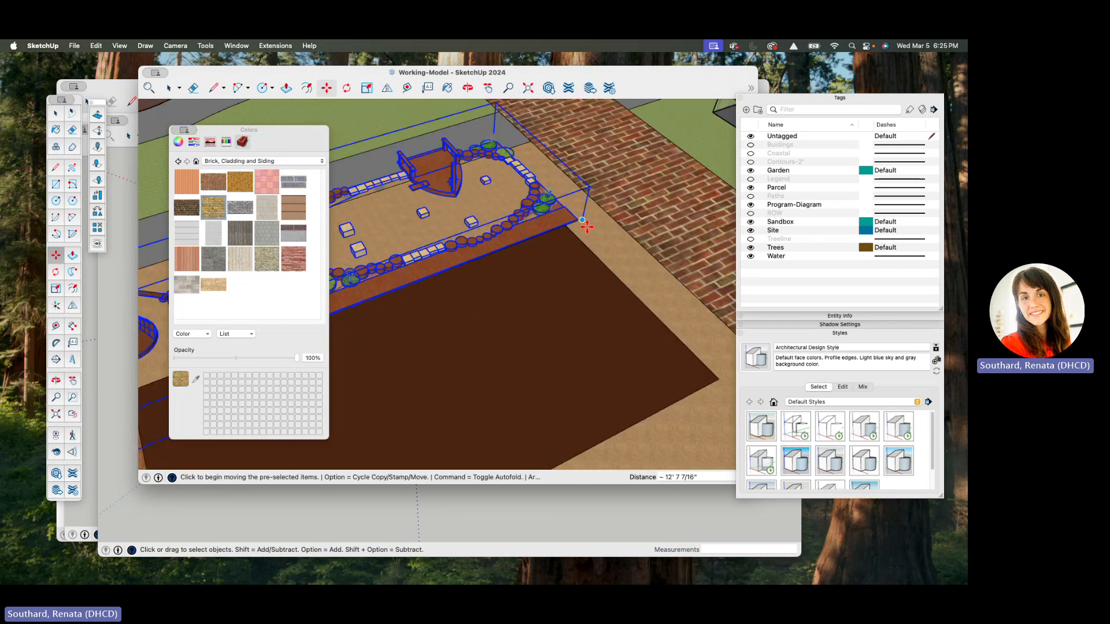
- Move both groups about 44' 7" by the sandbox's corner, bringing the sandbox over the dark brown rectangle
left_click(577, 225)
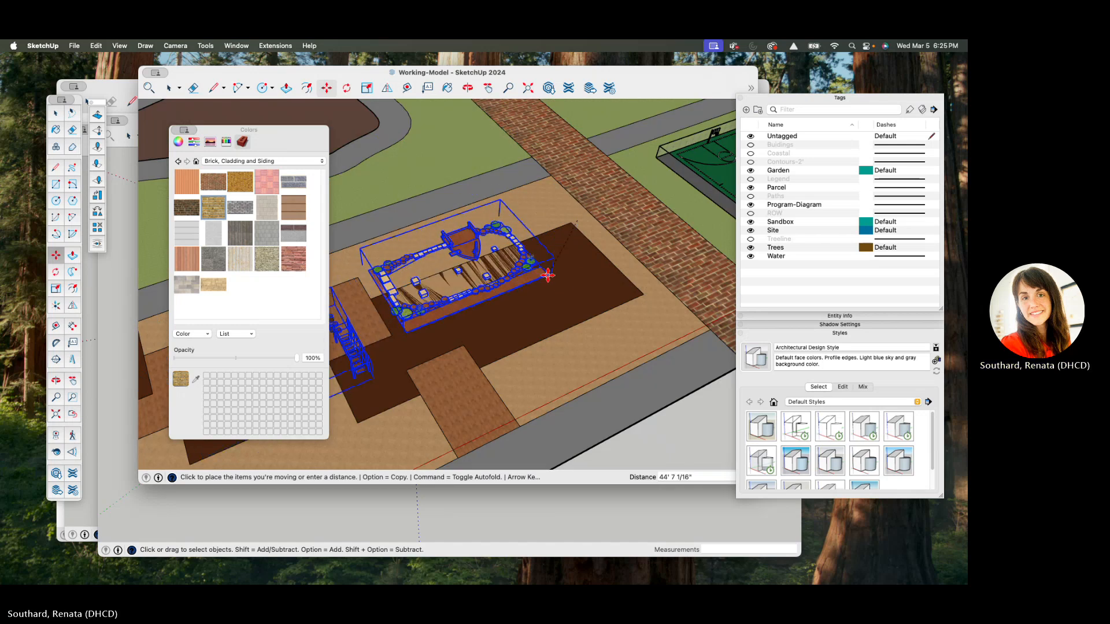
left_click(548, 275)
scroll(548, 275, "up", 4)
middle_click_drag(548, 275, 514, 249)
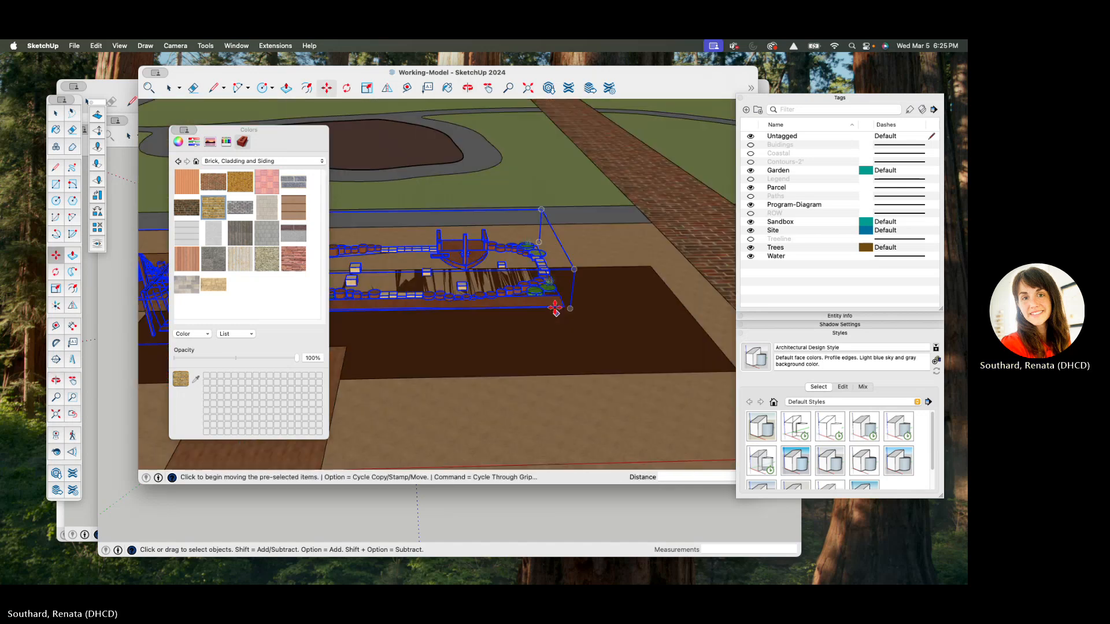
- Raise both groups slightly so the sandbox floor clears the dark brown surface
scroll(566, 311, "up", 4)
middle_click_drag(576, 319, 610, 276)
left_click(585, 219)
left_click(586, 205)
scroll(611, 275, "down", 6)
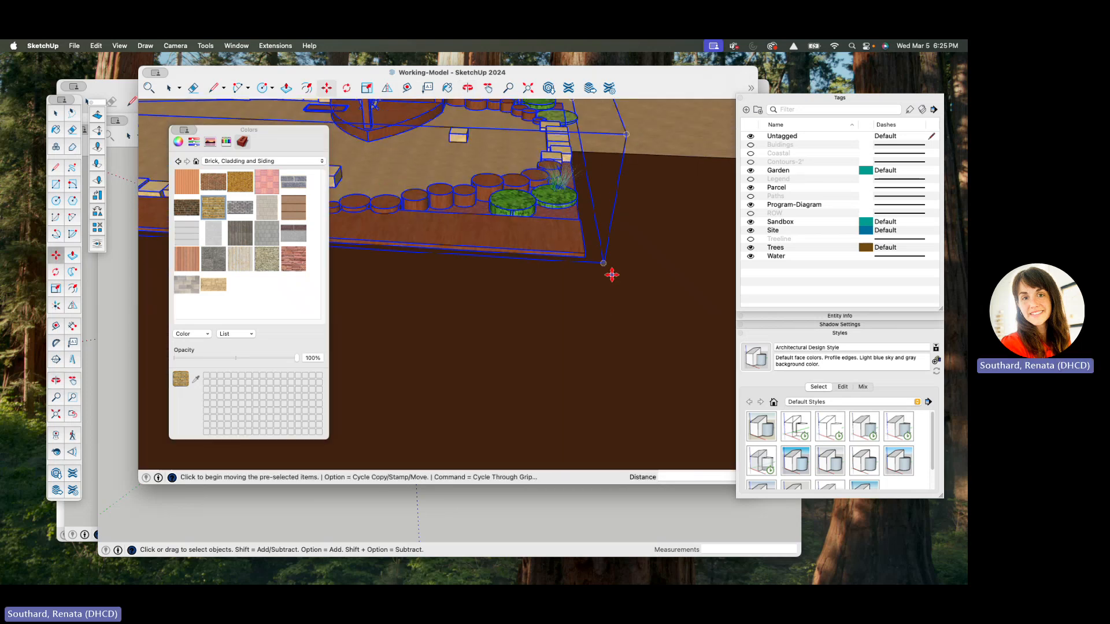
- Move both groups about 24' 4" across the dark brown rectangle toward the brick path
left_click(603, 277)
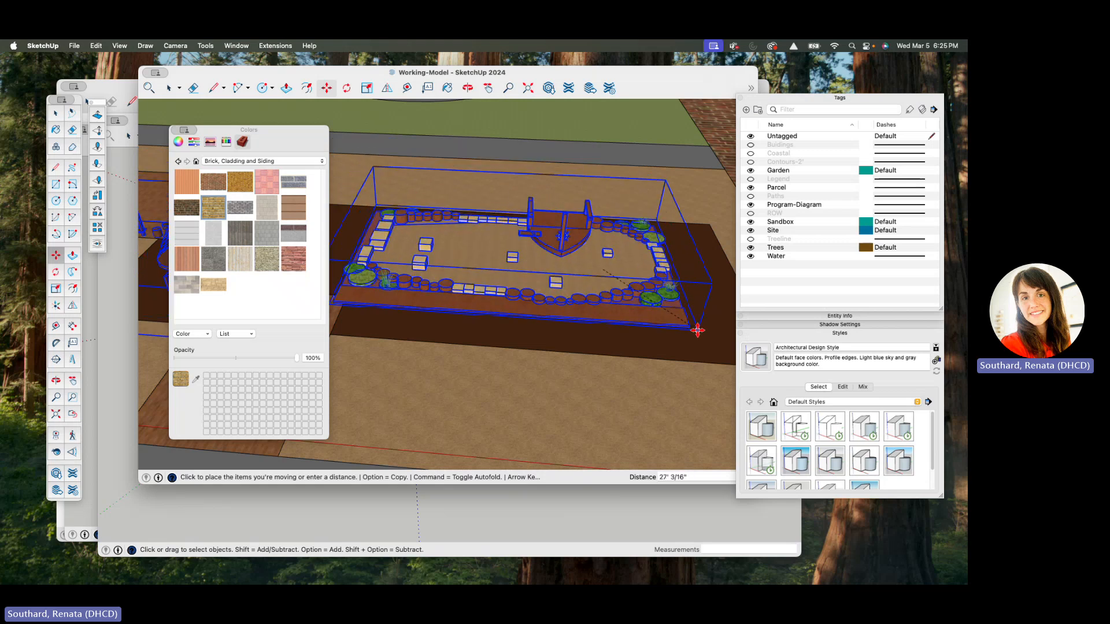
left_click(674, 325)
scroll(675, 324, "down", 5)
key("q")
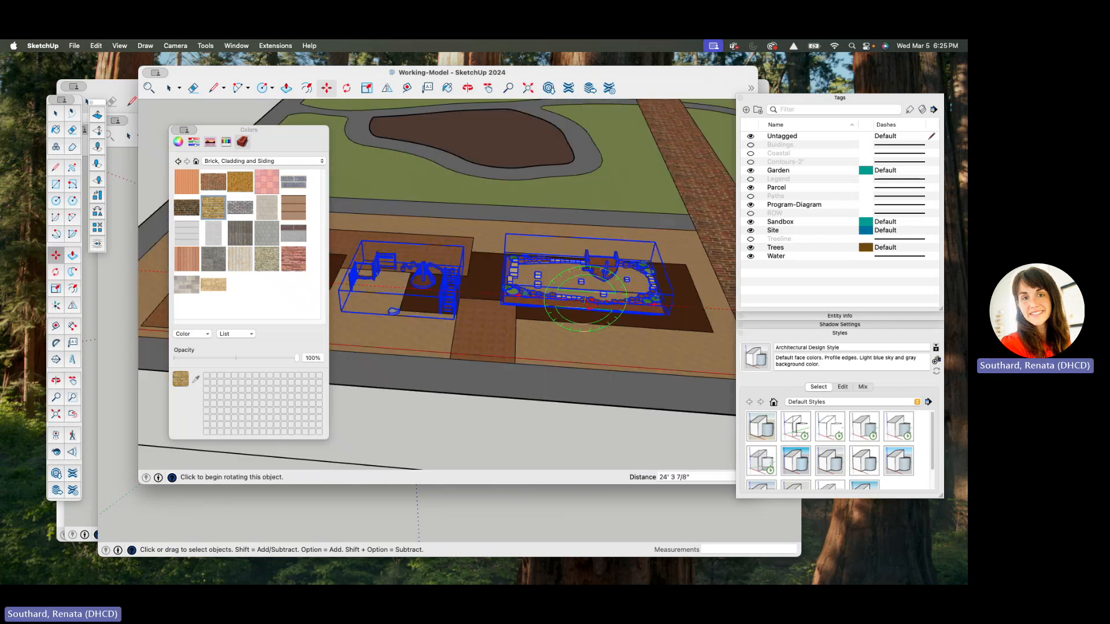
scroll(593, 307, "up", 5)
middle_click_drag(516, 314, 471, 318)
scroll(463, 321, "down", 5)
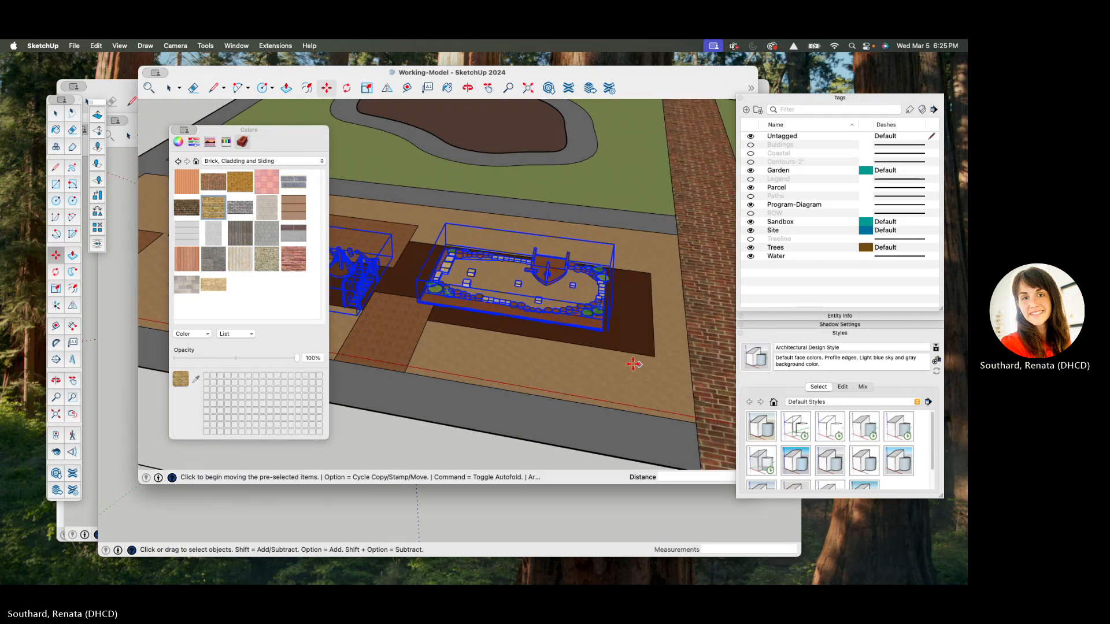
- Move both groups about 49' 8", setting the sandbox's front corner on the dark brown rectangle's back corner nearest the brick path
scroll(600, 327, "up", 2)
left_click(600, 327)
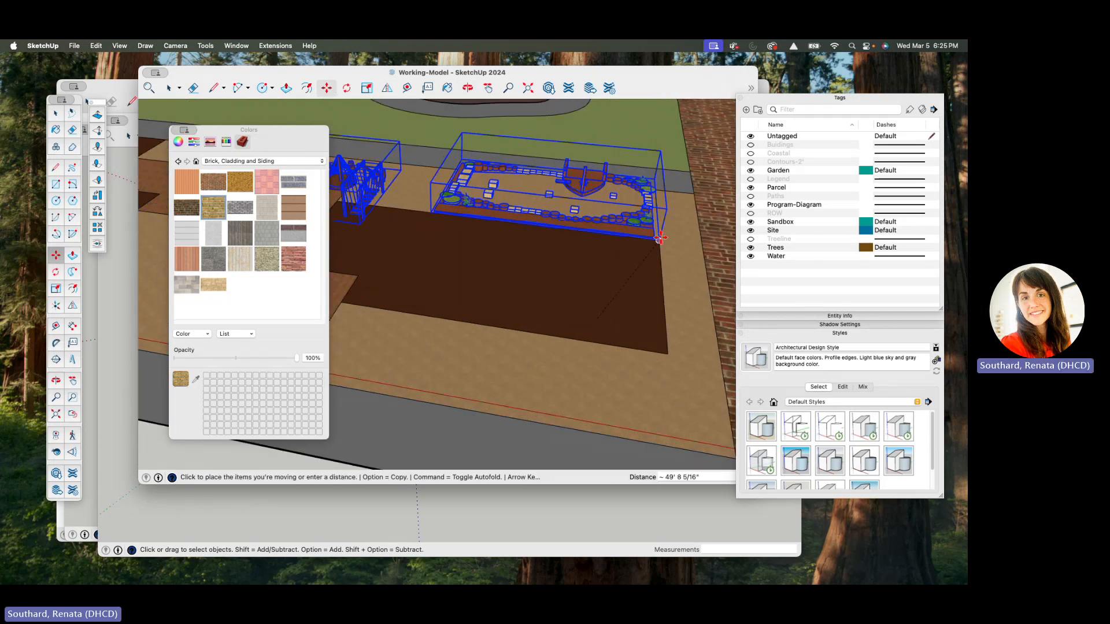
left_click(661, 238)
key("space")
scroll(660, 238, "down", 3)
middle_click_drag(503, 242, 532, 258)
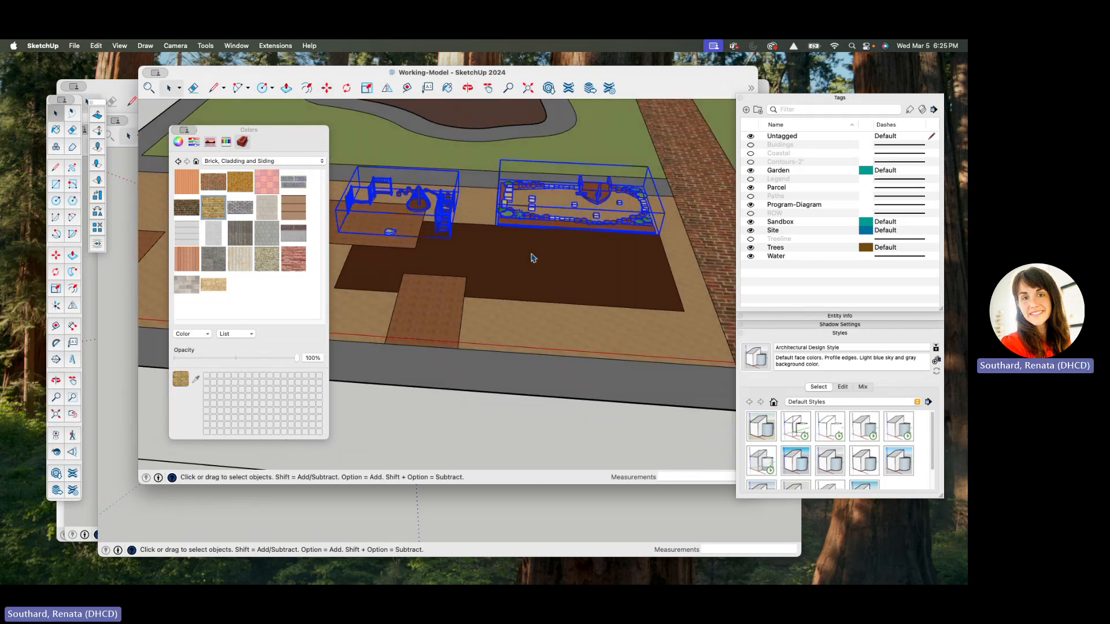
- Select only the play equipment group and move it about 18' 3" away from the sandbox, over the reddish-brown rectangle
scroll(533, 258, "down", 4)
scroll(480, 231, "up", 3)
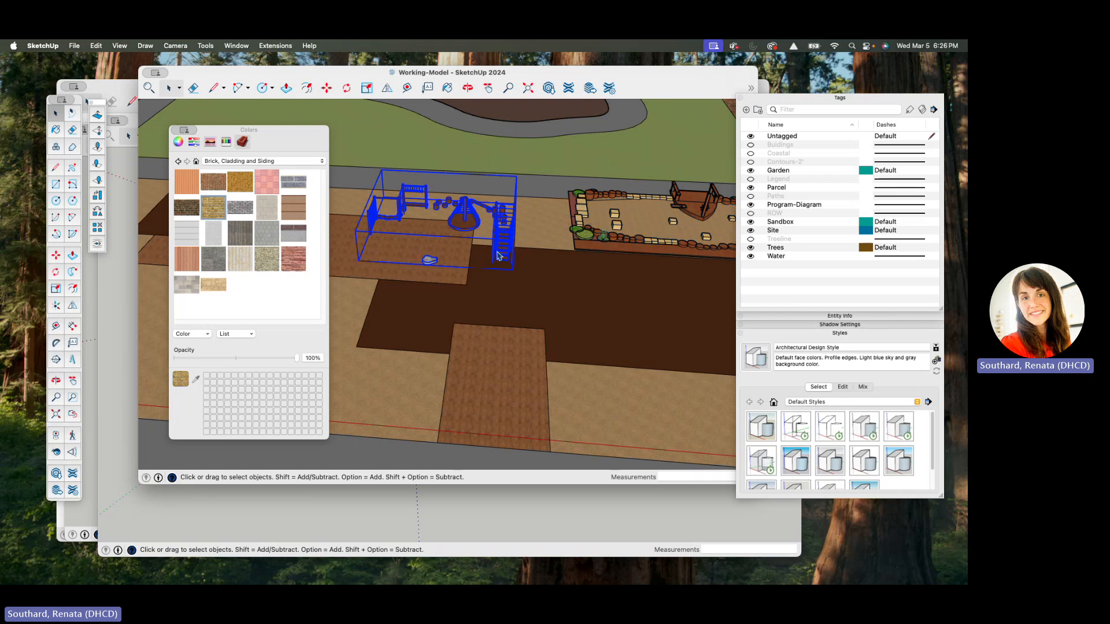
scroll(511, 277, "up", 2)
scroll(513, 272, "up", 2)
key("m")
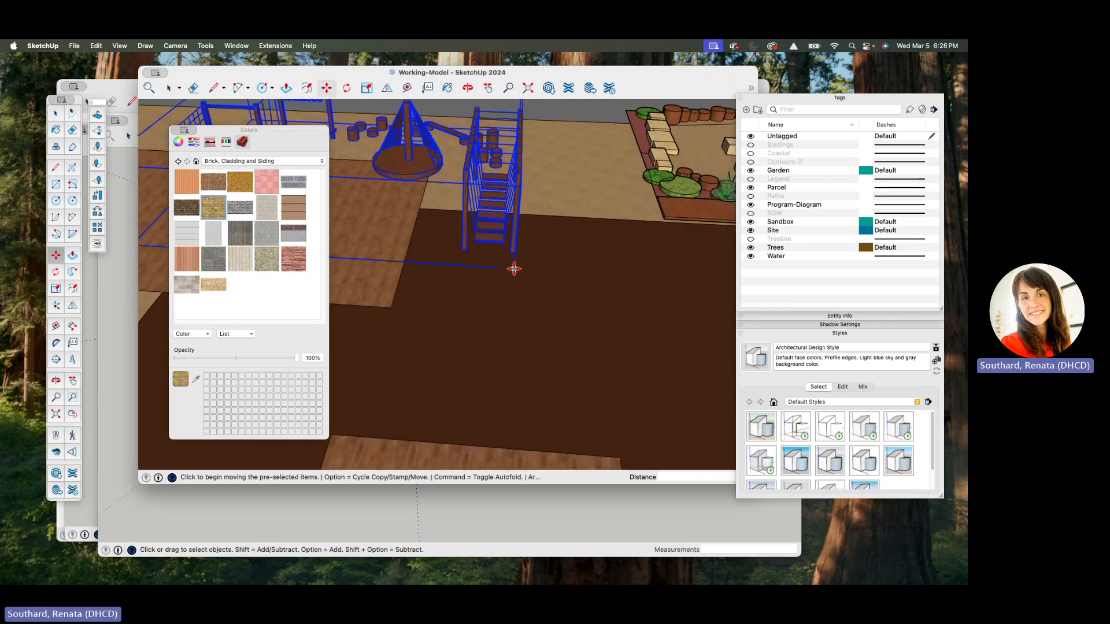
scroll(514, 269, "down", 6)
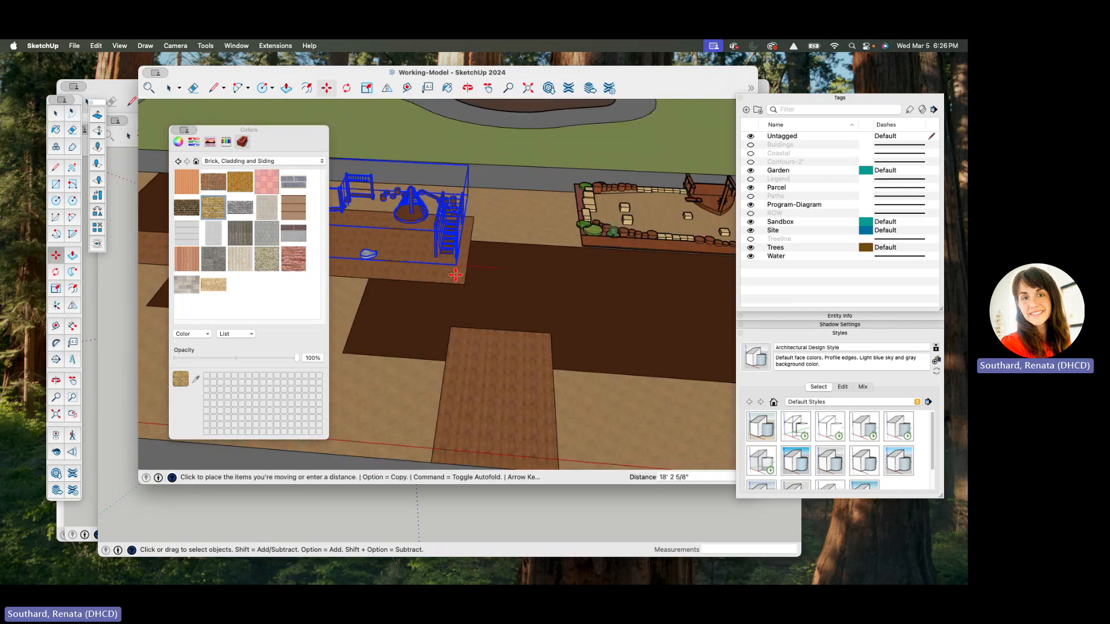
key("space")
scroll(593, 241, "down", 2)
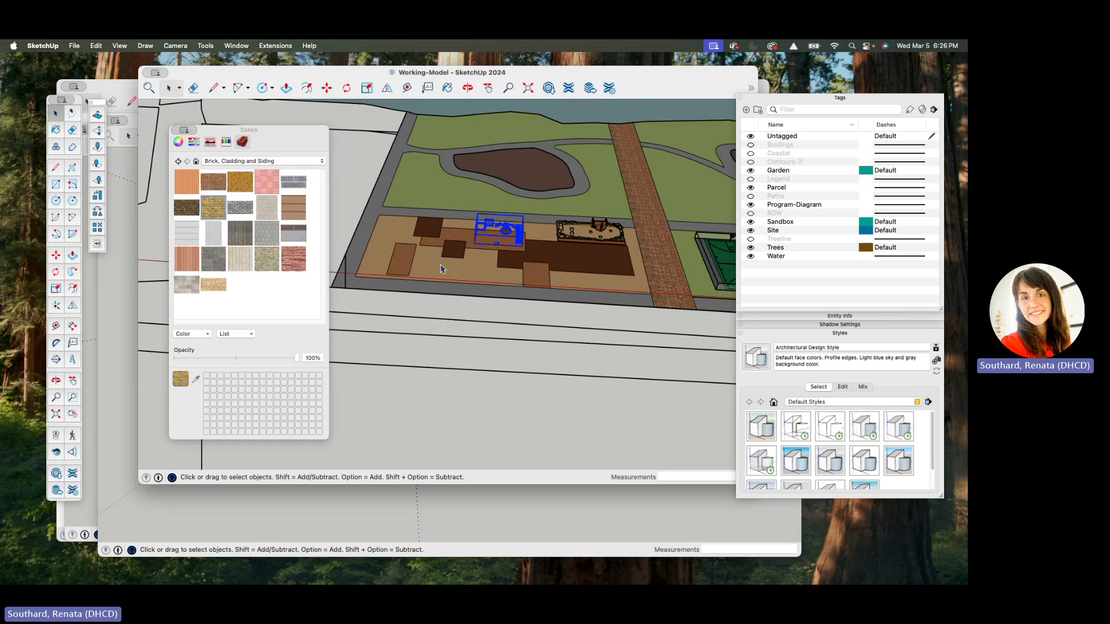
- Paste a second copy of the sandbox and play equipment groups near the playground's street-side edge
scroll(466, 252, "up", 3)
scroll(511, 234, "down", 1)
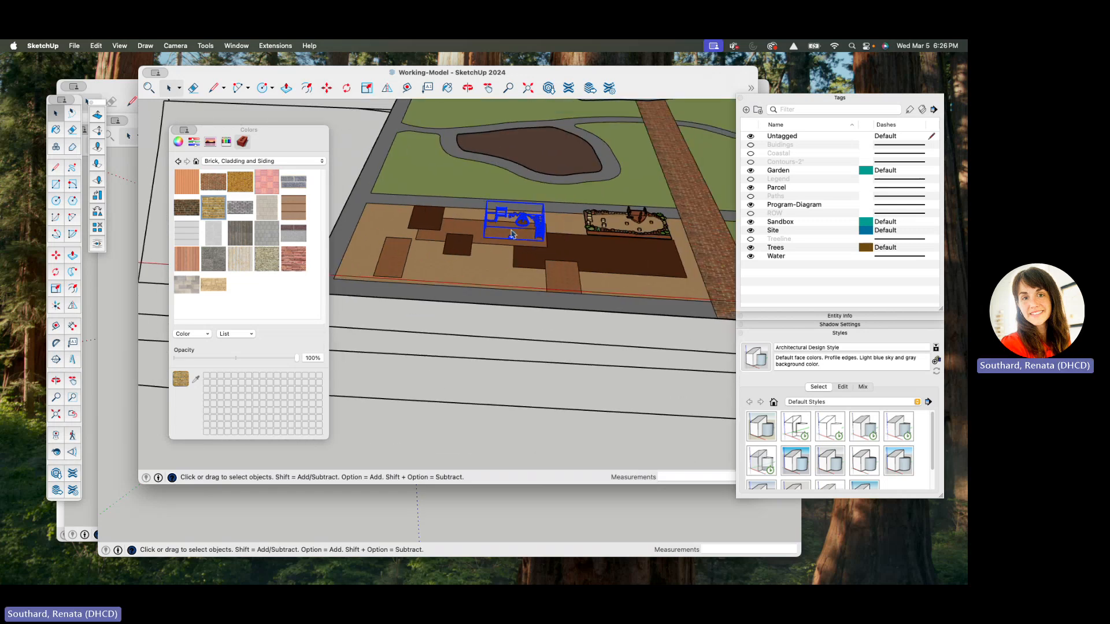
key("super+v")
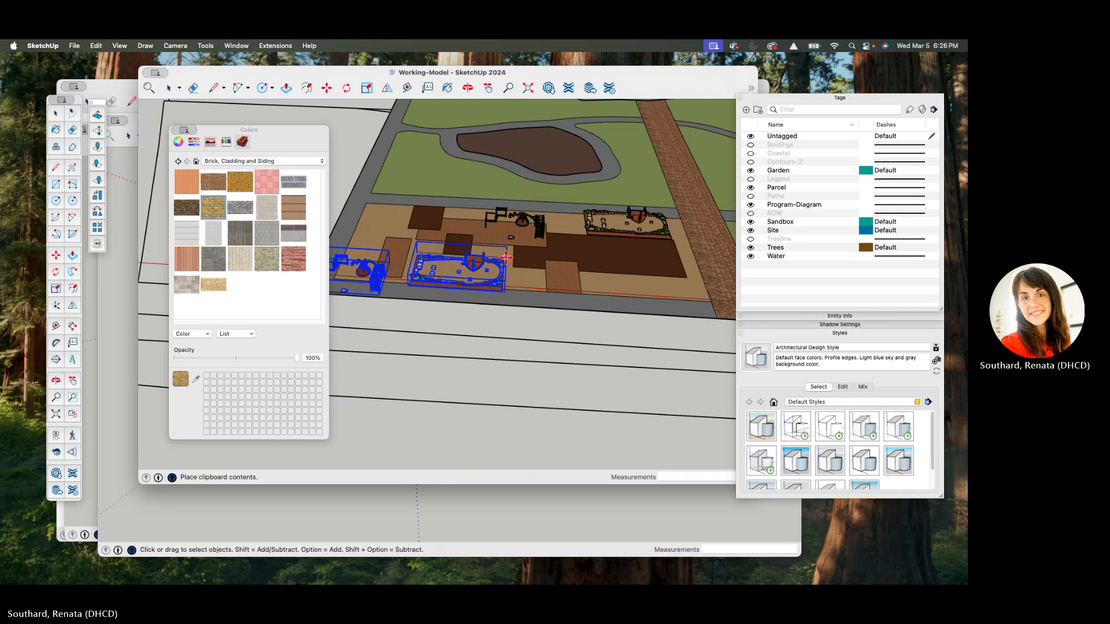
left_click(506, 258)
scroll(506, 257, "up", 5)
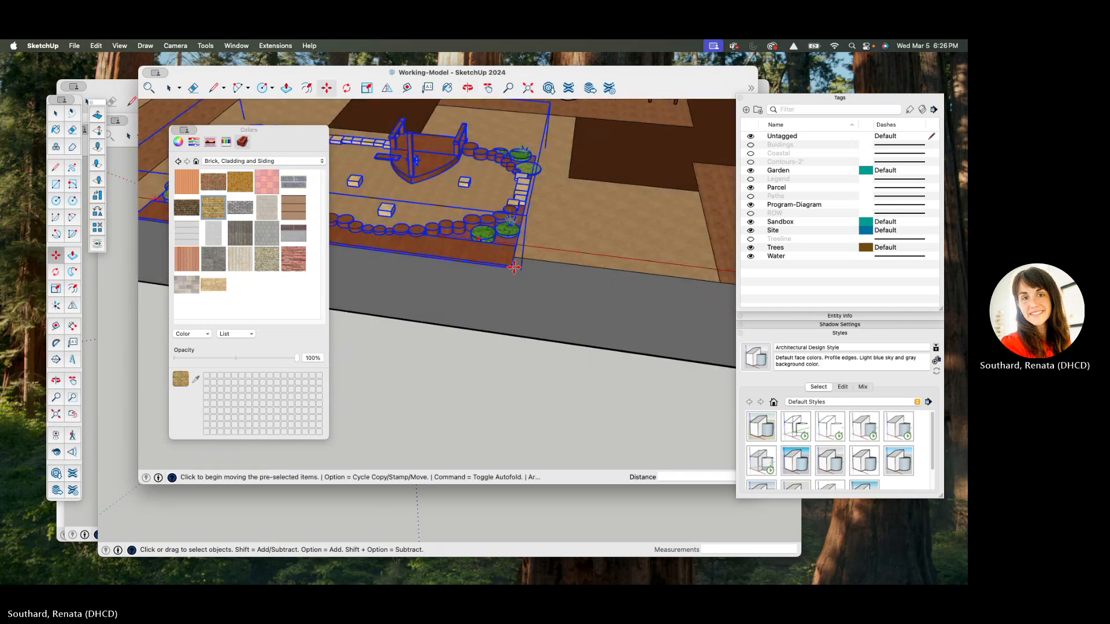
- Move both pasted groups by the sandbox's front corner about 86' 10" along the street-side edge, away from the brick path
left_click(514, 267)
scroll(514, 267, "down", 5)
scroll(487, 243, "up", 4)
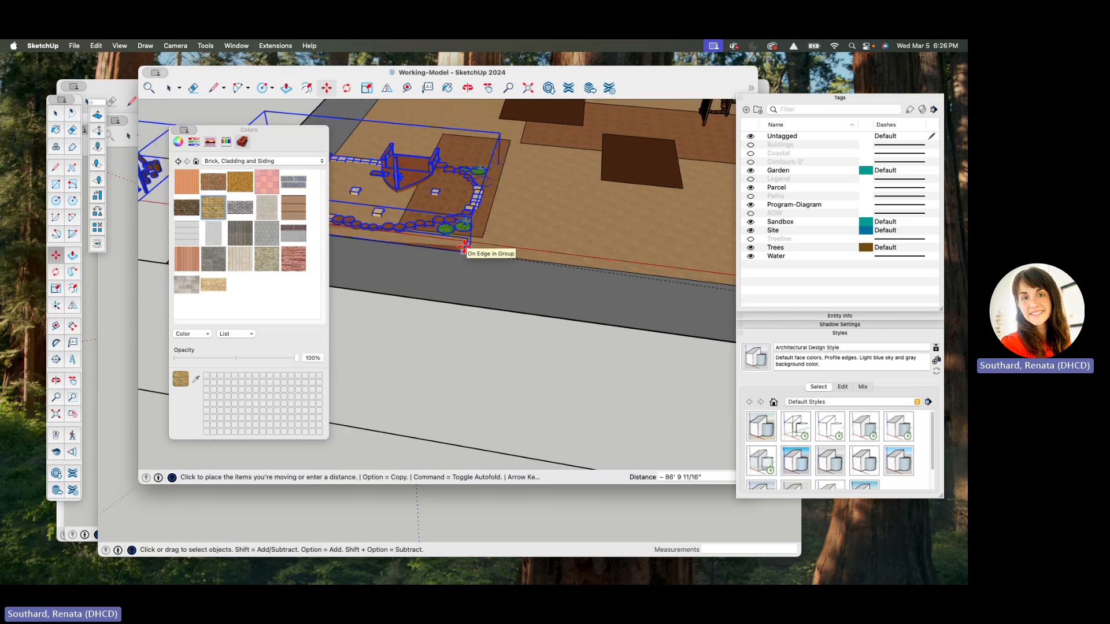
left_click(464, 247)
- Move both pasted groups about 7' 6" from below so the sandbox floor sits above the playground surface
middle_click_drag(465, 247, 458, 197)
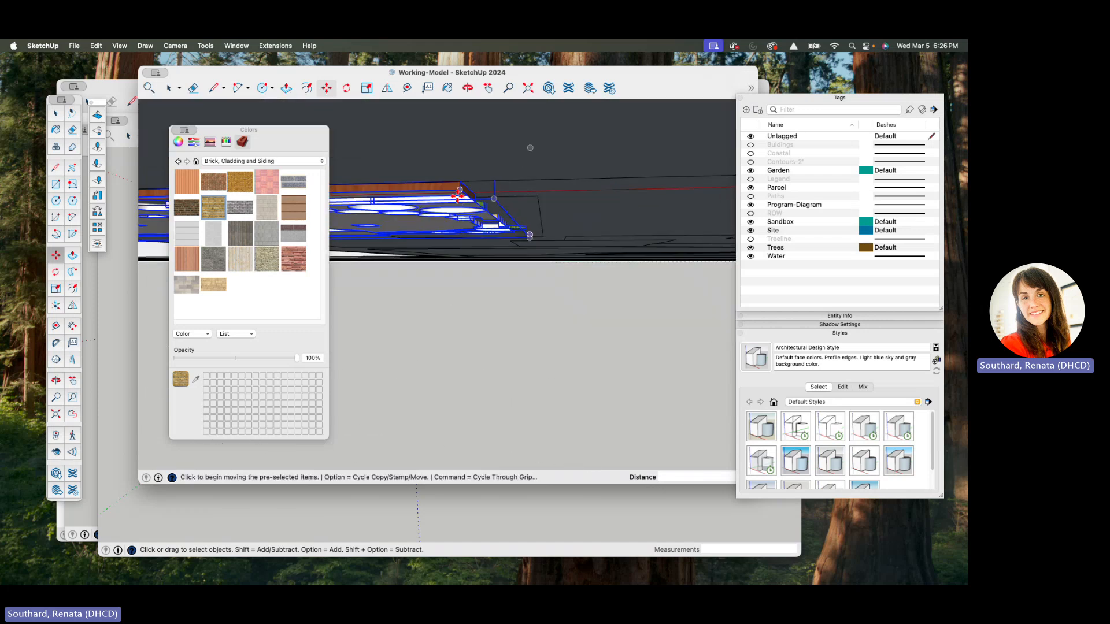
left_click(459, 193)
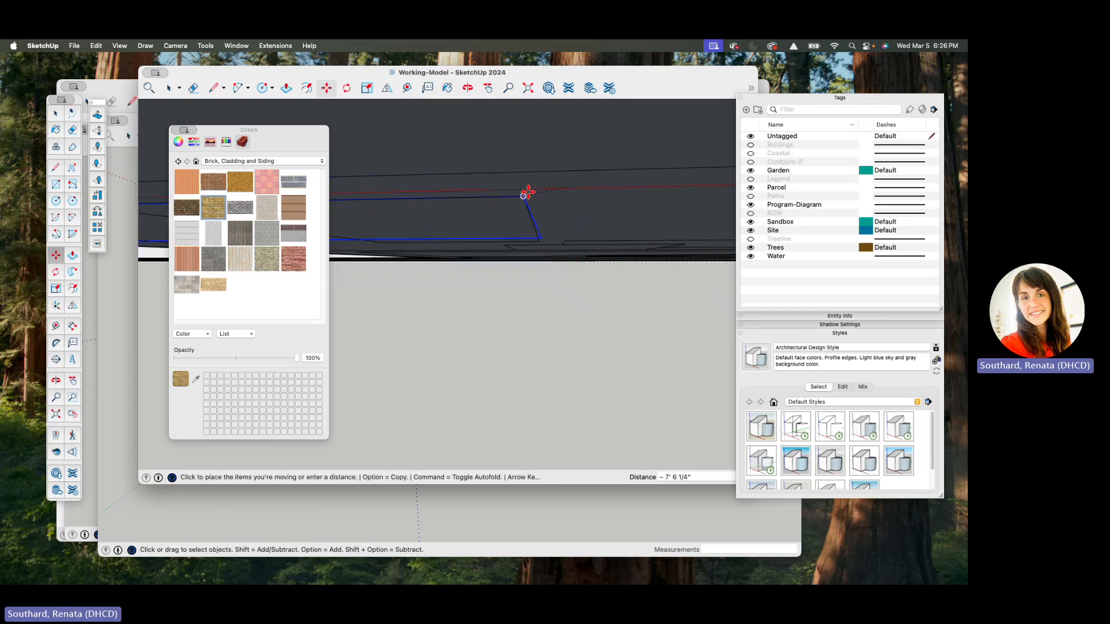
left_click(528, 192)
middle_click_drag(528, 192, 565, 225)
scroll(571, 224, "down", 3)
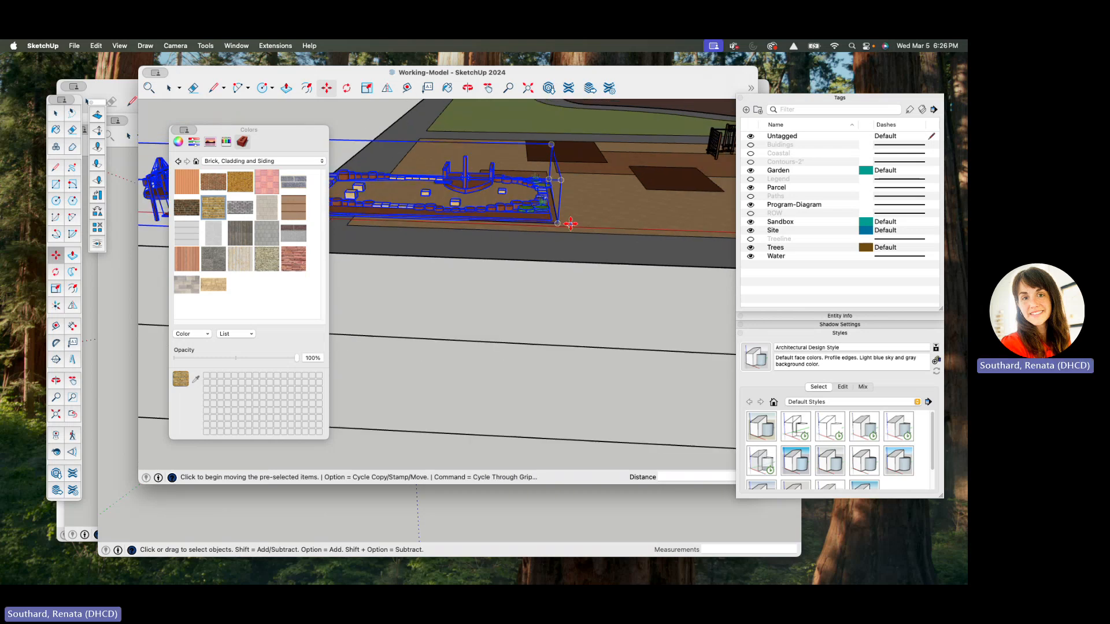
scroll(571, 224, "down", 5)
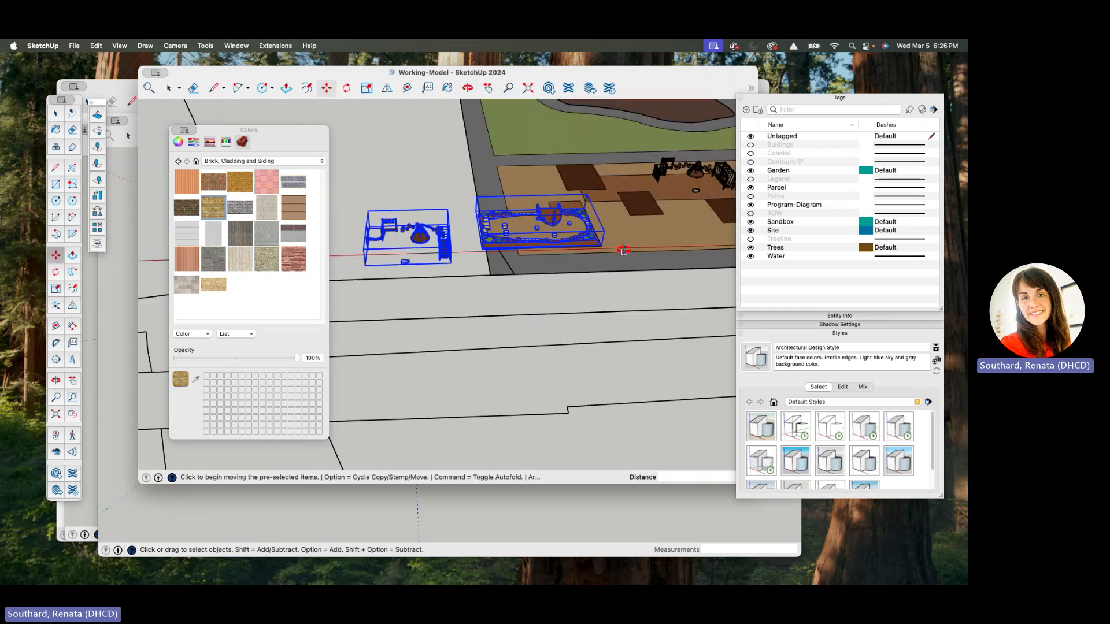
middle_click_drag(624, 250, 655, 332)
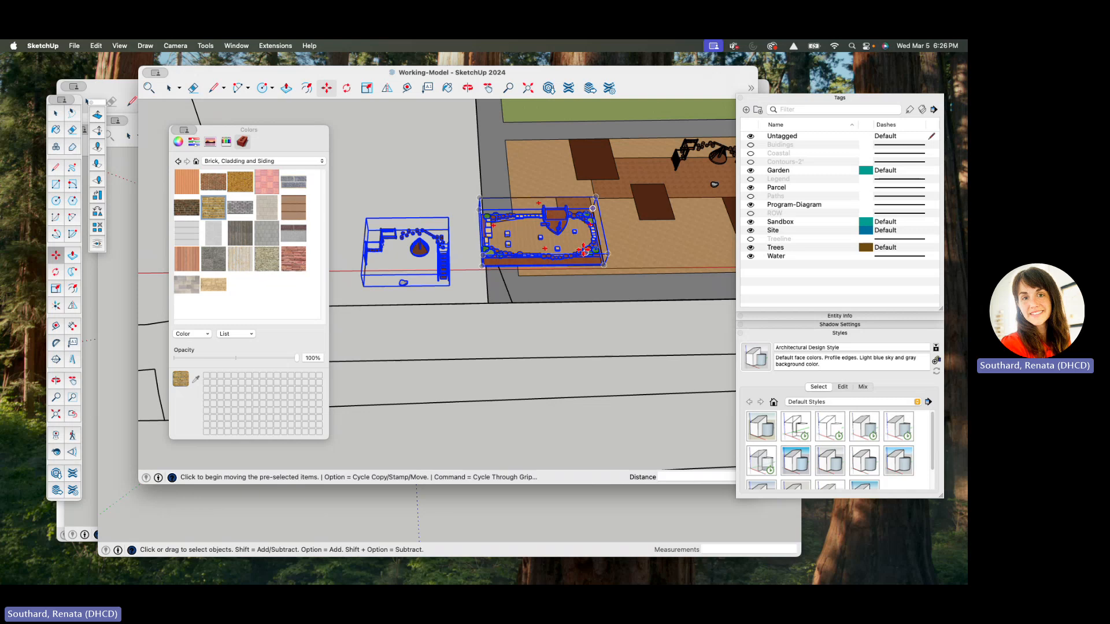
- Rotate both pasted groups 180° around the sandbox's front corner nearest the playground
left_click(347, 88)
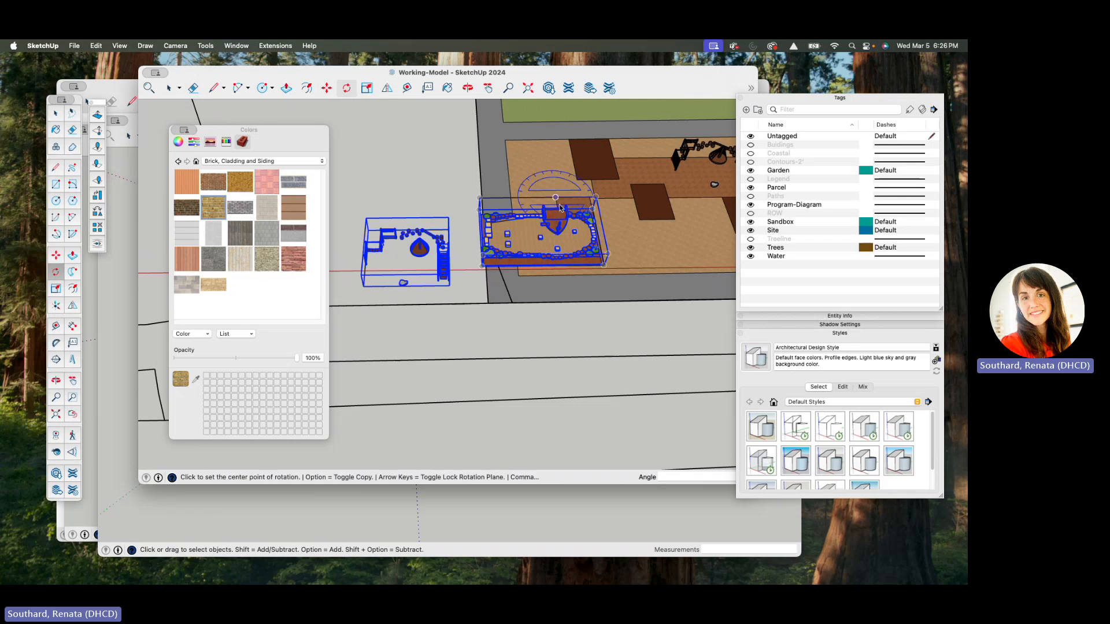
scroll(605, 263, "up", 5)
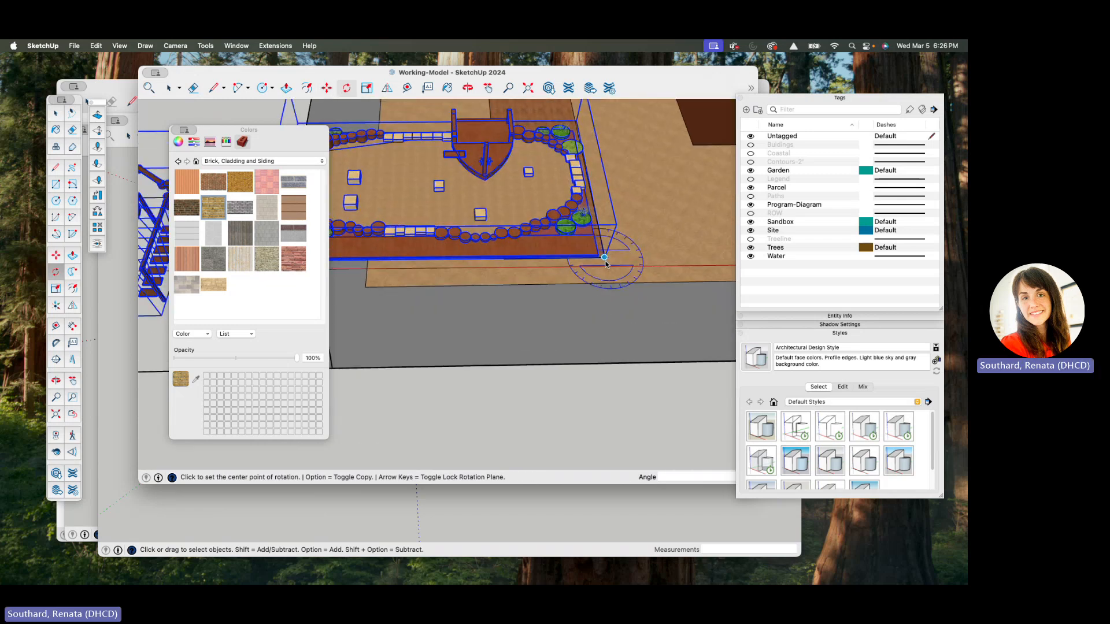
scroll(604, 263, "down", 5)
left_click(604, 259)
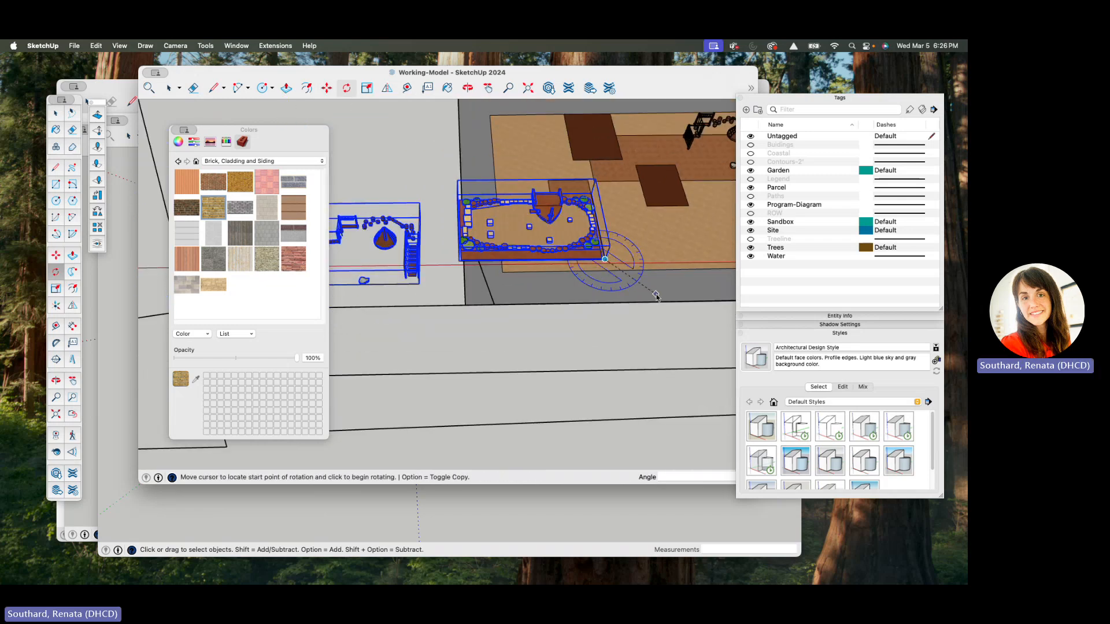
scroll(454, 263, "up", 6)
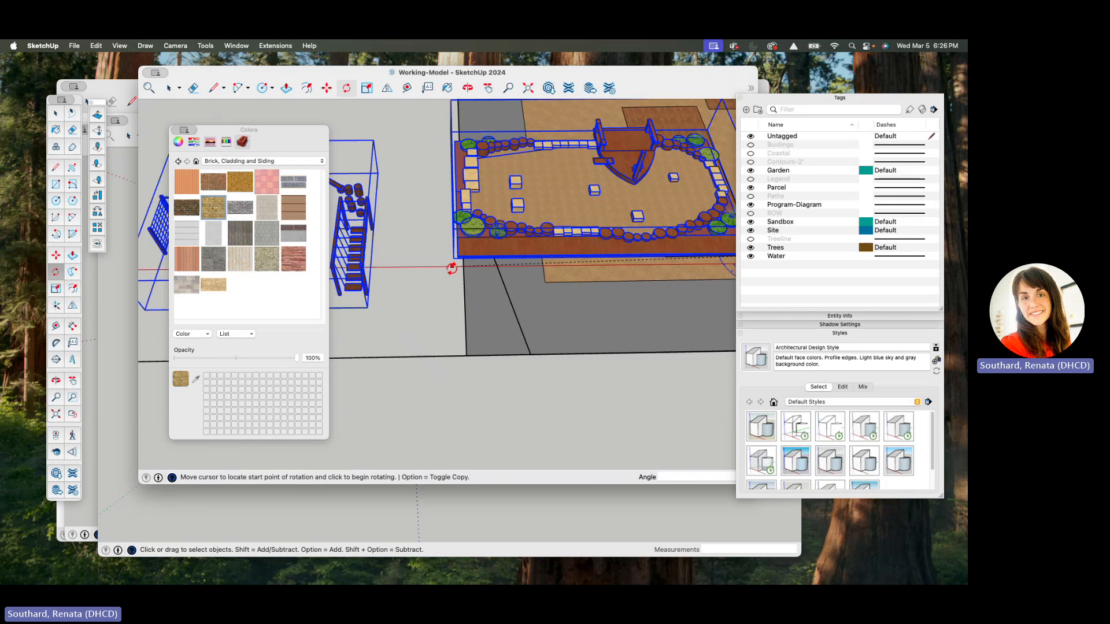
scroll(452, 260, "down", 3)
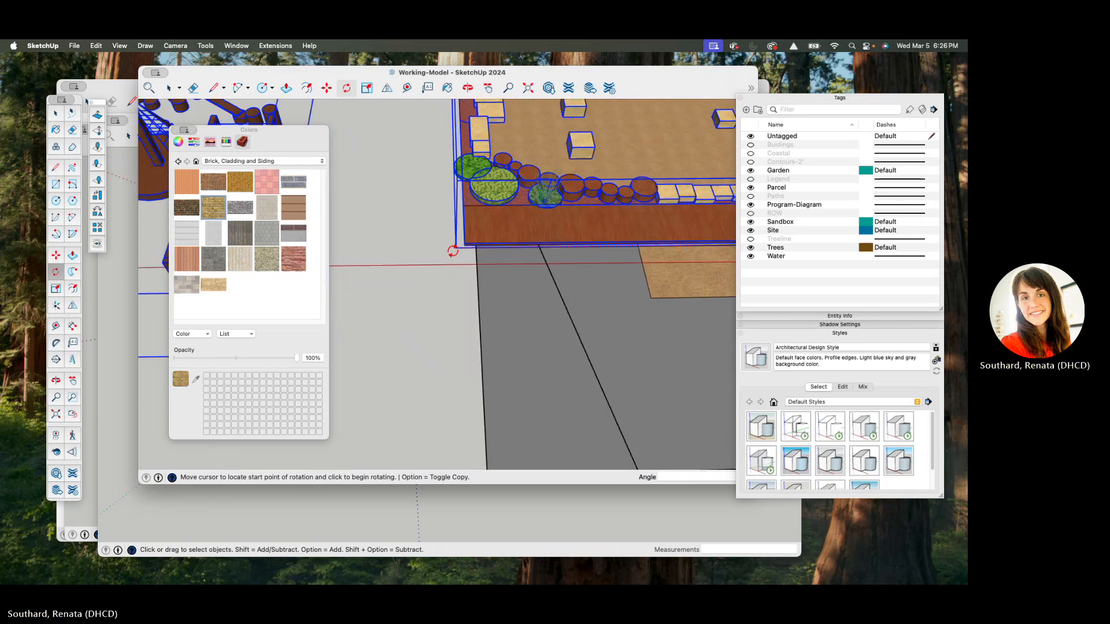
scroll(453, 251, "down", 2)
scroll(453, 251, "down", 3)
left_click(453, 250)
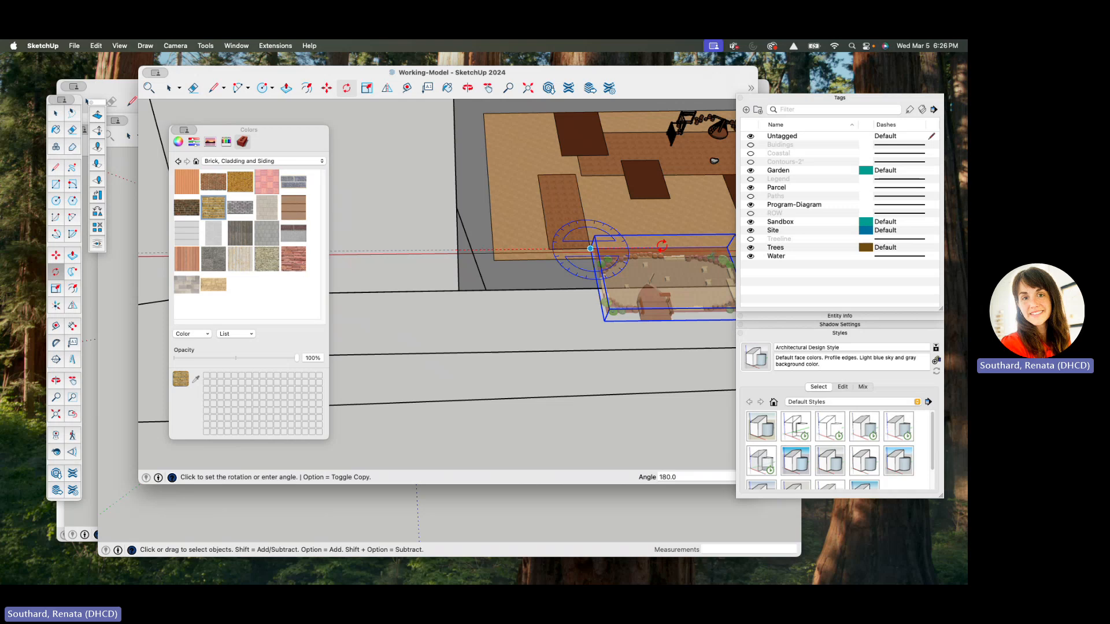
left_click(662, 245)
- Move both rotated groups so the sandbox's outer corner sits on the playground's street-side corner farthest from the brick path, then deselect them
middle_click_drag(659, 246, 581, 247)
scroll(592, 249, "up", 2)
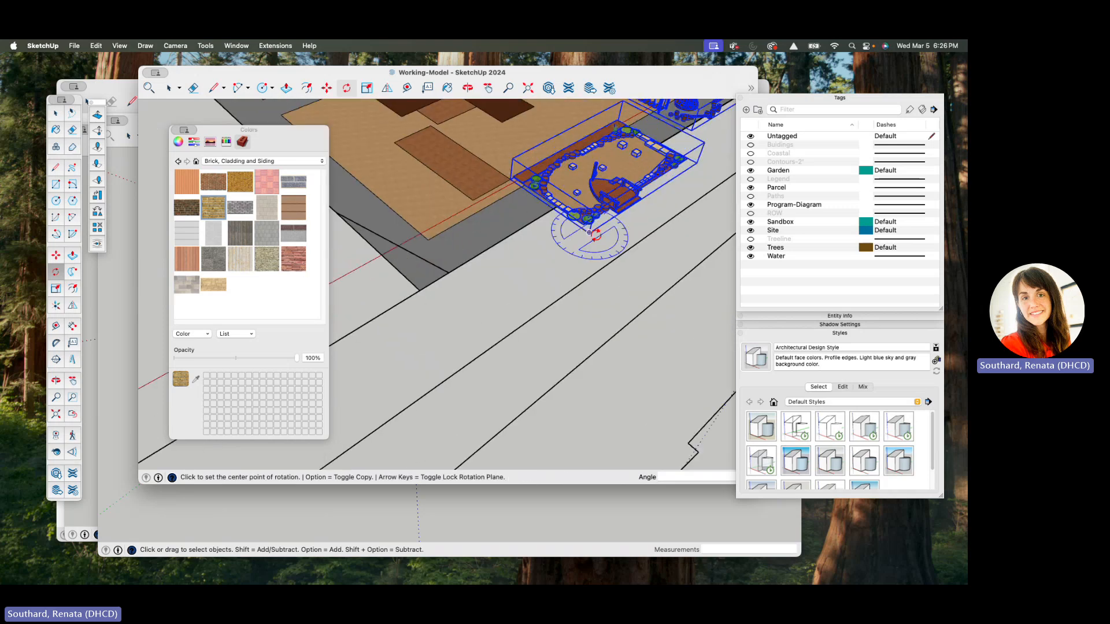
key("m")
scroll(592, 226, "up", 3)
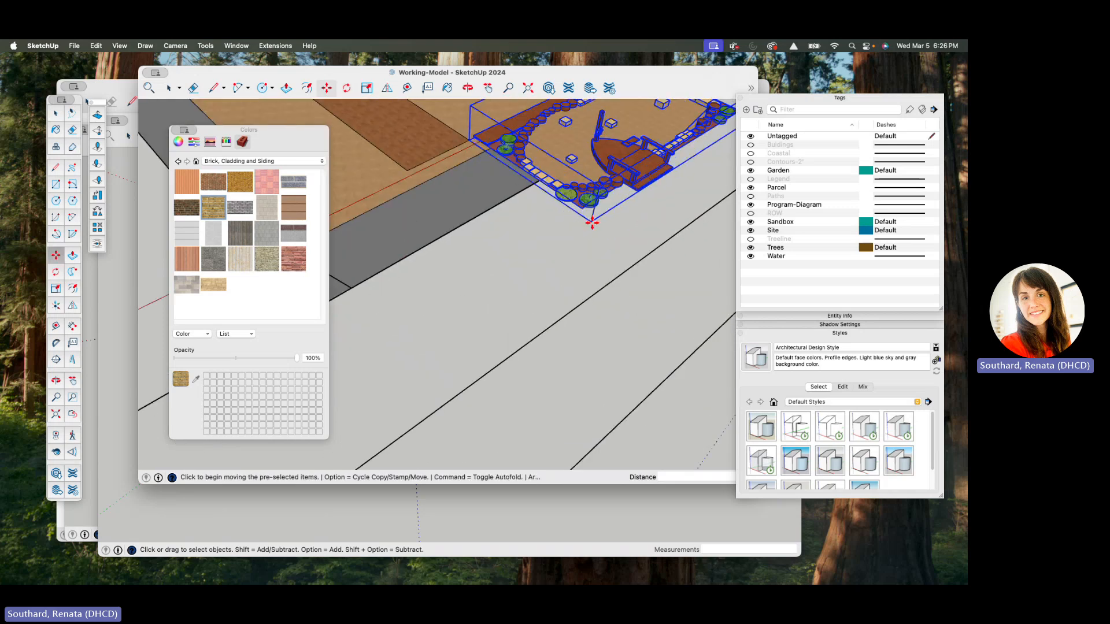
scroll(592, 222, "down", 3)
left_click(591, 221)
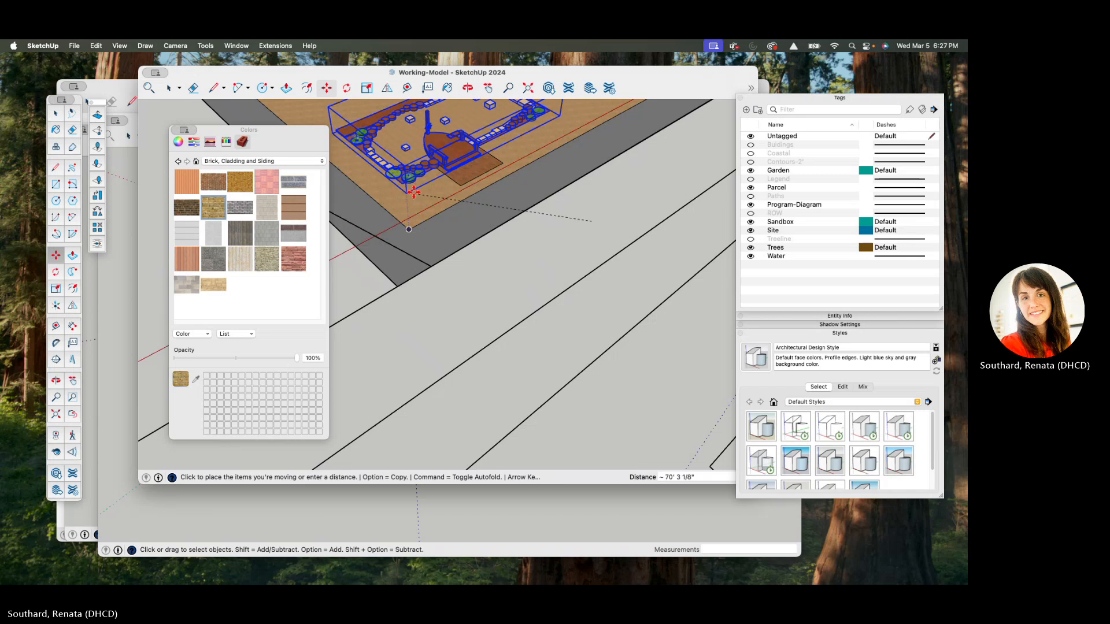
left_click(409, 229)
middle_click_drag(410, 230, 593, 280)
scroll(554, 236, "down", 3)
key("space")
scroll(490, 183, "up", 3)
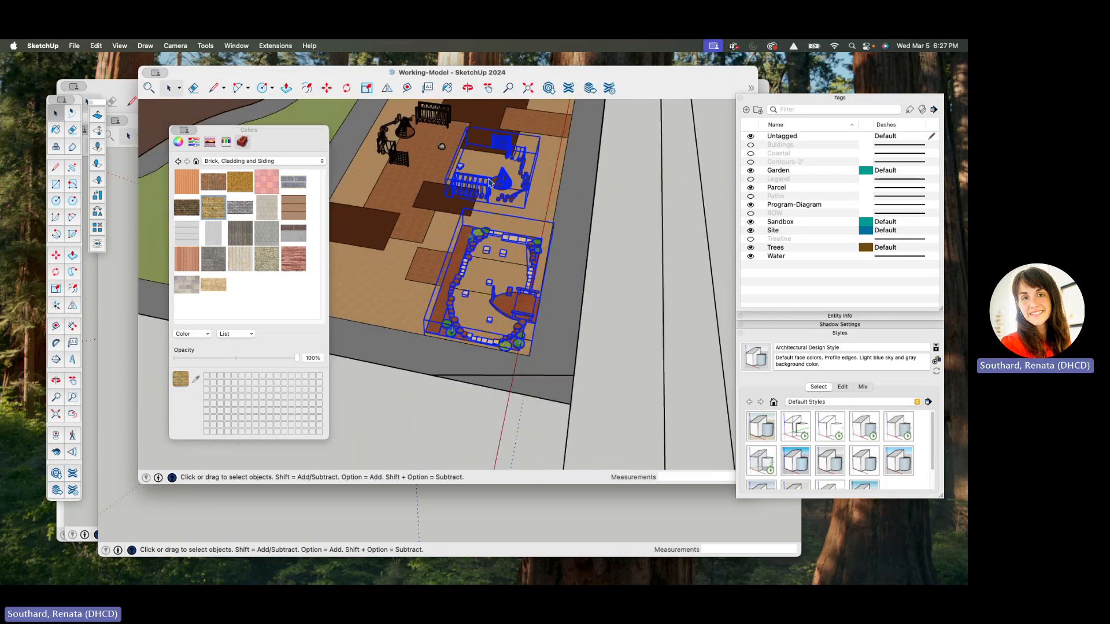
middle_click_drag(489, 183, 579, 184)
left_click(582, 184)
- Select both play equipment groups without the sandboxes and rotate them together about 26° around a point on the reddish-brown rectangle
scroll(468, 183, "down", 3)
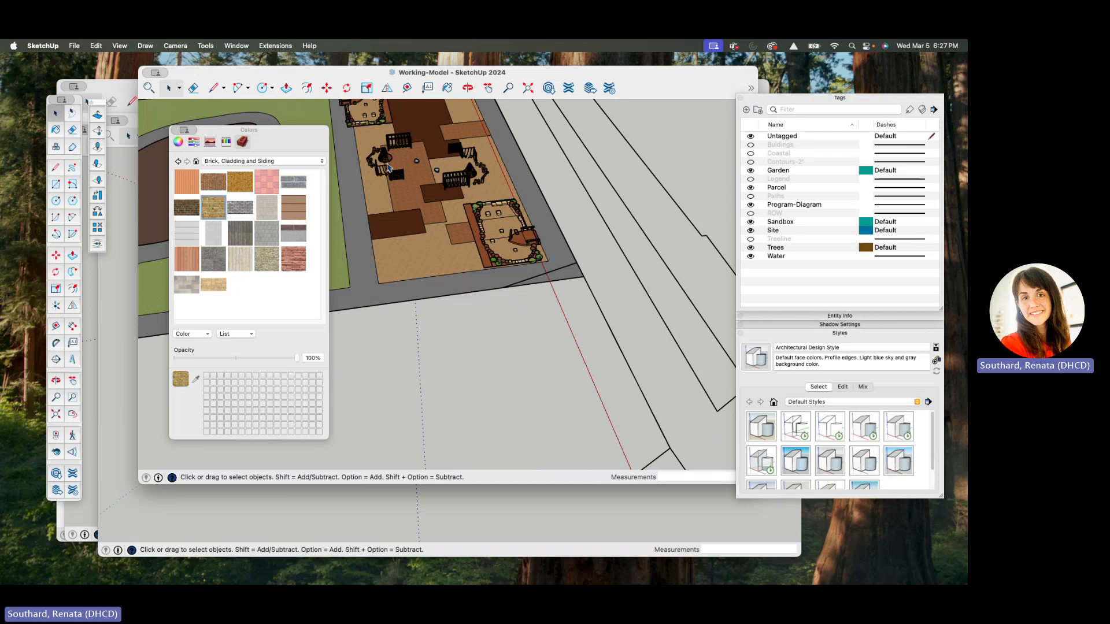
left_click(389, 167)
left_click(455, 181)
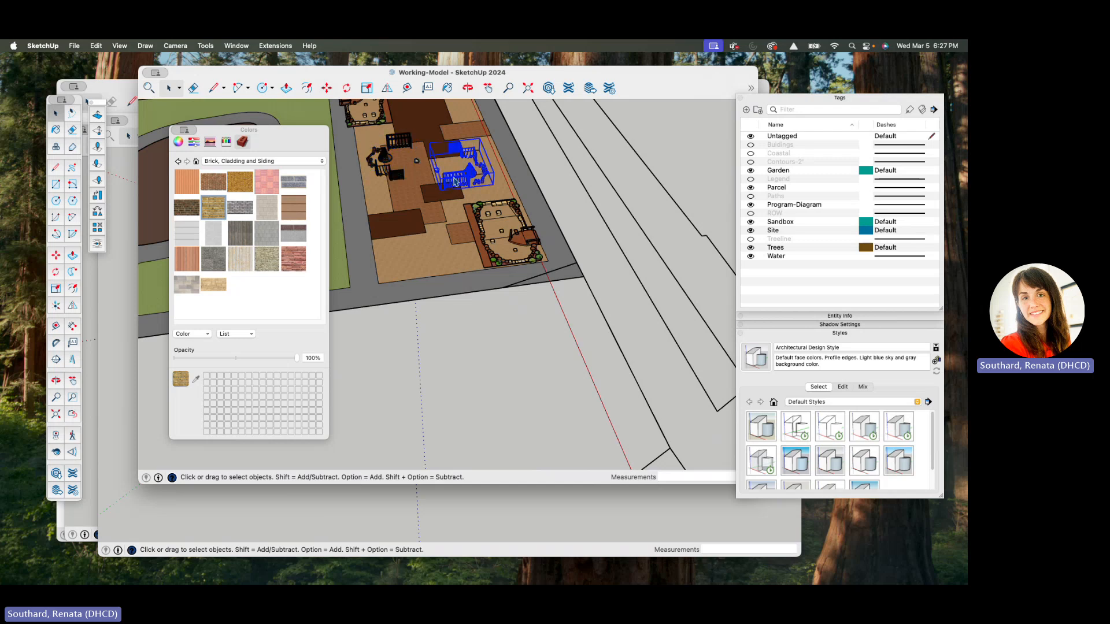
left_click(400, 173, "shift")
scroll(415, 181, "up", 5)
mouse_move(415, 182)
middle_mouse_down()
mouse_move(397, 99)
mouse_move(410, 192)
middle_mouse_up()
key("q")
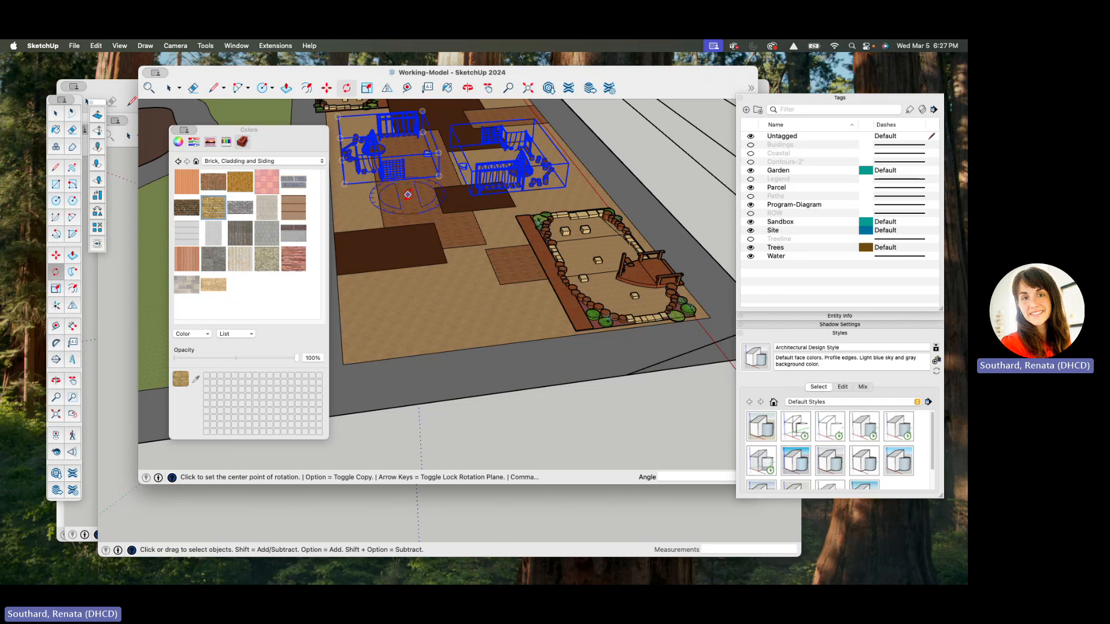
left_click(410, 193)
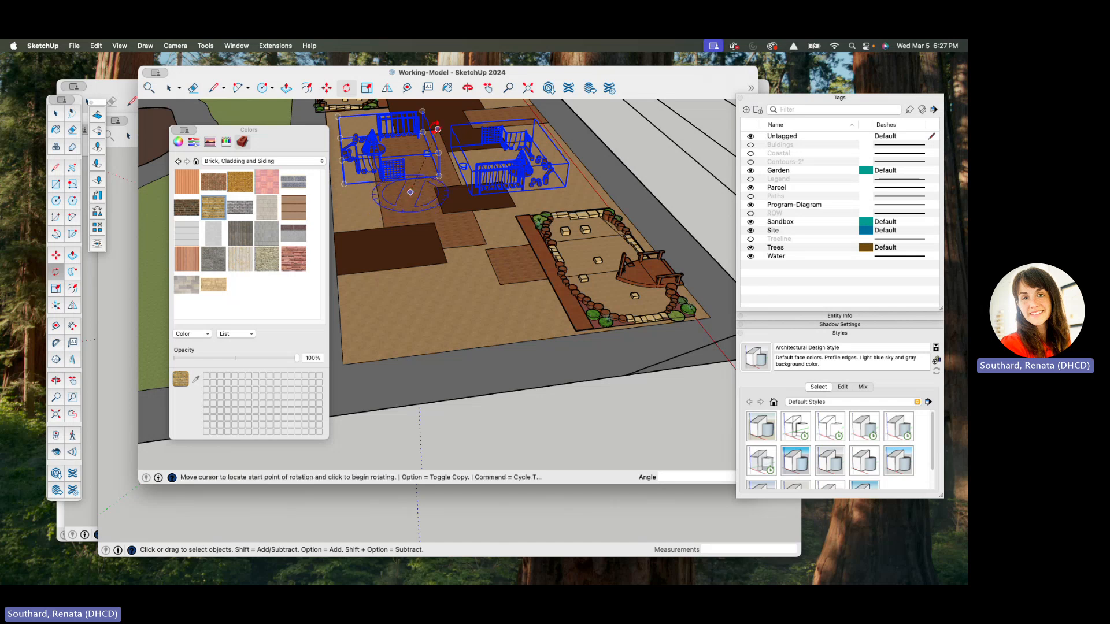
left_click(438, 128)
left_click(490, 152)
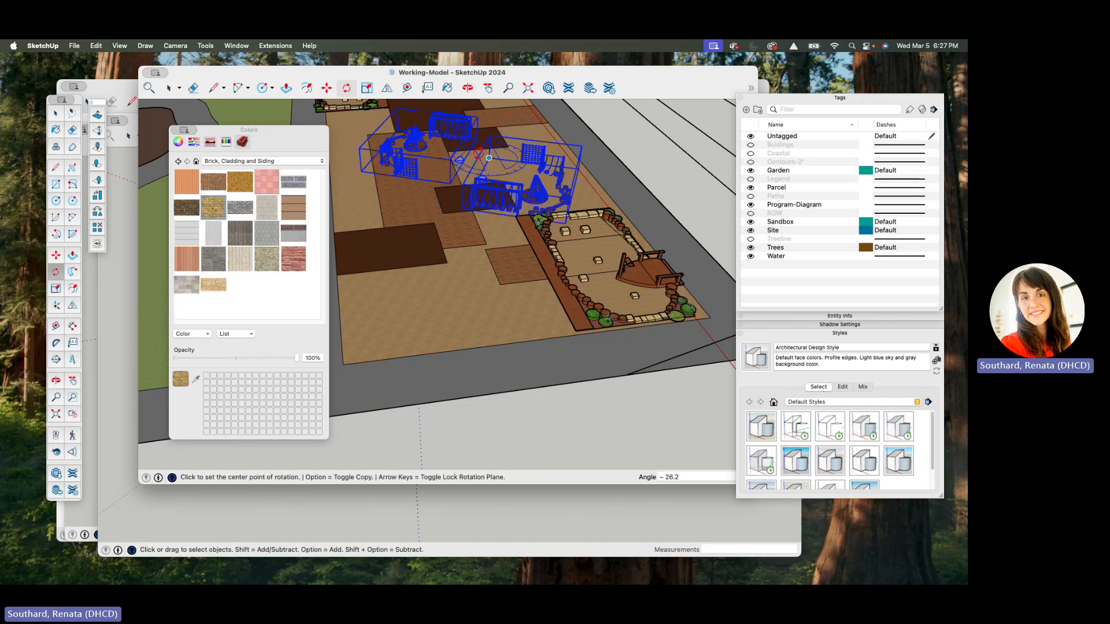
scroll(431, 185, "down", 3)
key("space")
- Examine the arrangement of the sandboxes and play equipment in the playground from several sides and from farther away
left_click(472, 260)
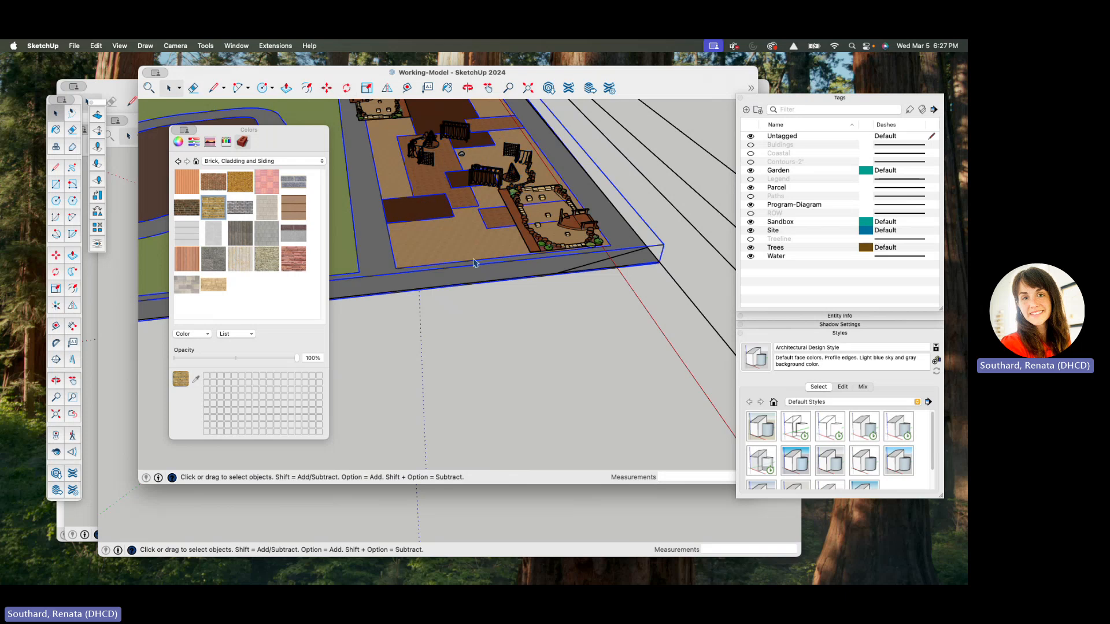
middle_click_drag(464, 346, 639, 349)
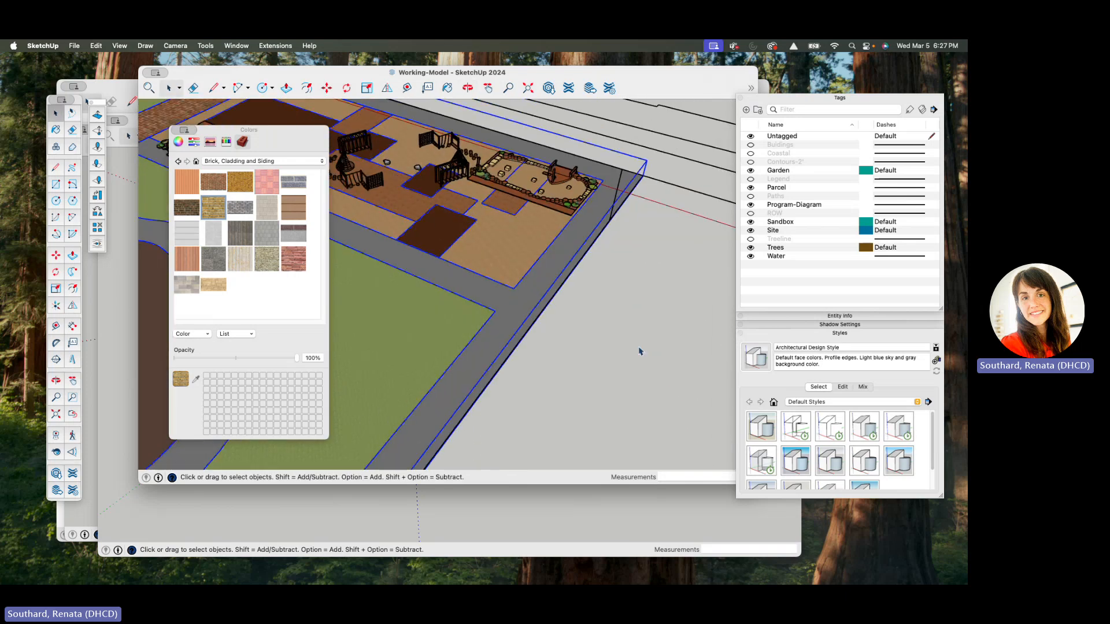
scroll(640, 349, "down", 3)
scroll(504, 199, "up", 6)
middle_click_drag(511, 208, 633, 226)
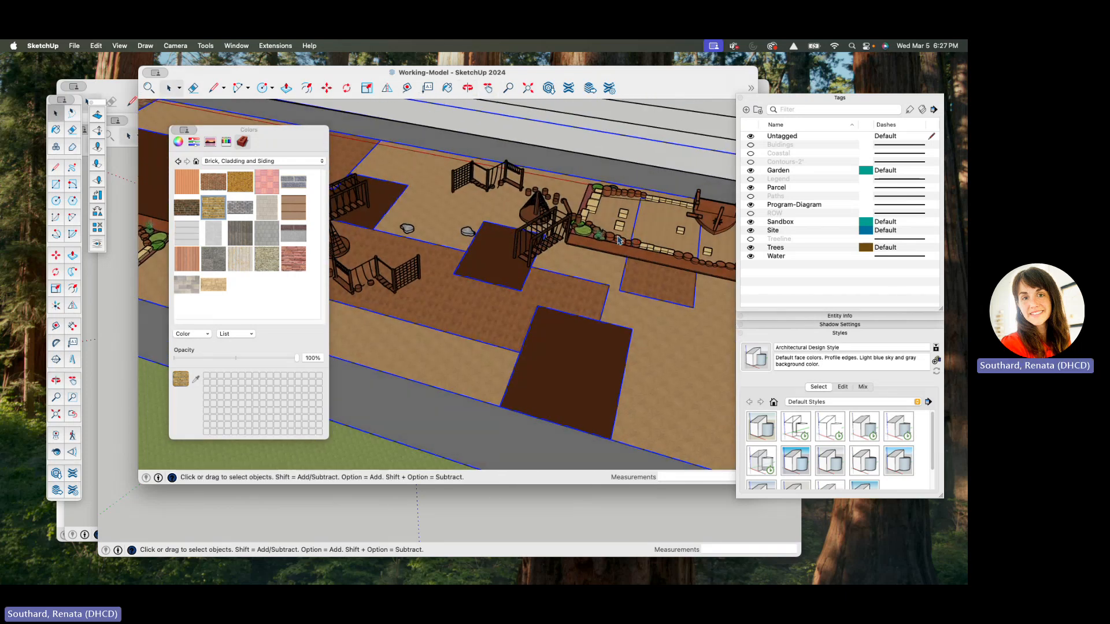
scroll(627, 228, "down", 3)
scroll(576, 188, "up", 4)
scroll(576, 189, "down", 6)
scroll(575, 189, "down", 6)
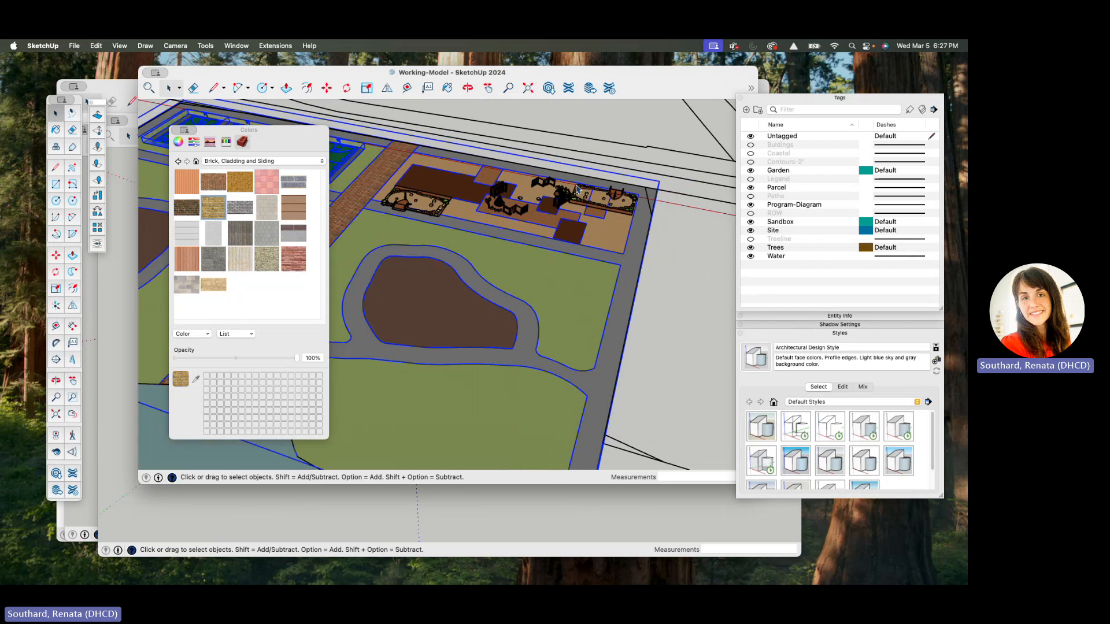
middle_click_drag(549, 215, 531, 261)
- Bring the Nature-Play file to the front, reposition its window and clear it off the screen
left_click(113, 468)
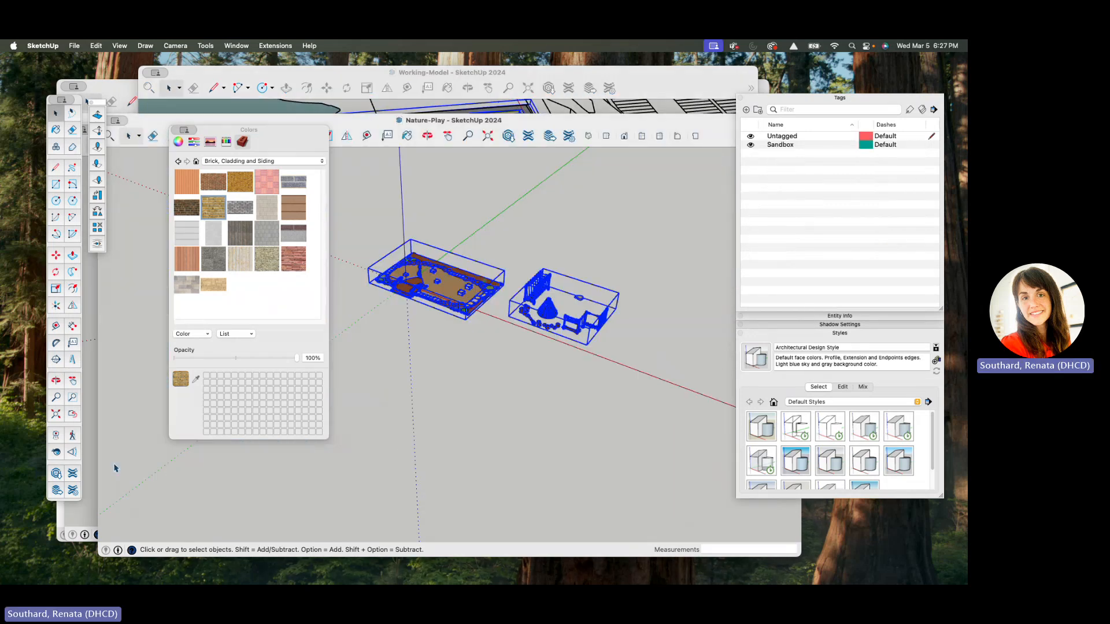
left_click_drag(152, 125, 249, 111)
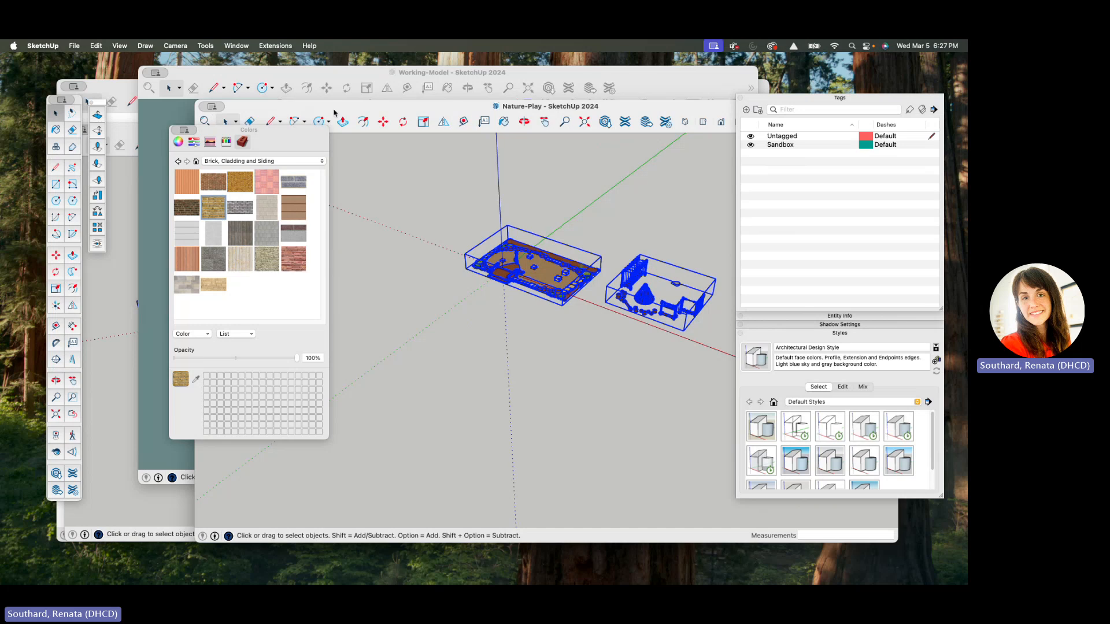
mouse_move(334, 112)
left_mouse_down()
mouse_move(174, 117)
mouse_move(212, 131)
mouse_move(220, 104)
left_mouse_up()
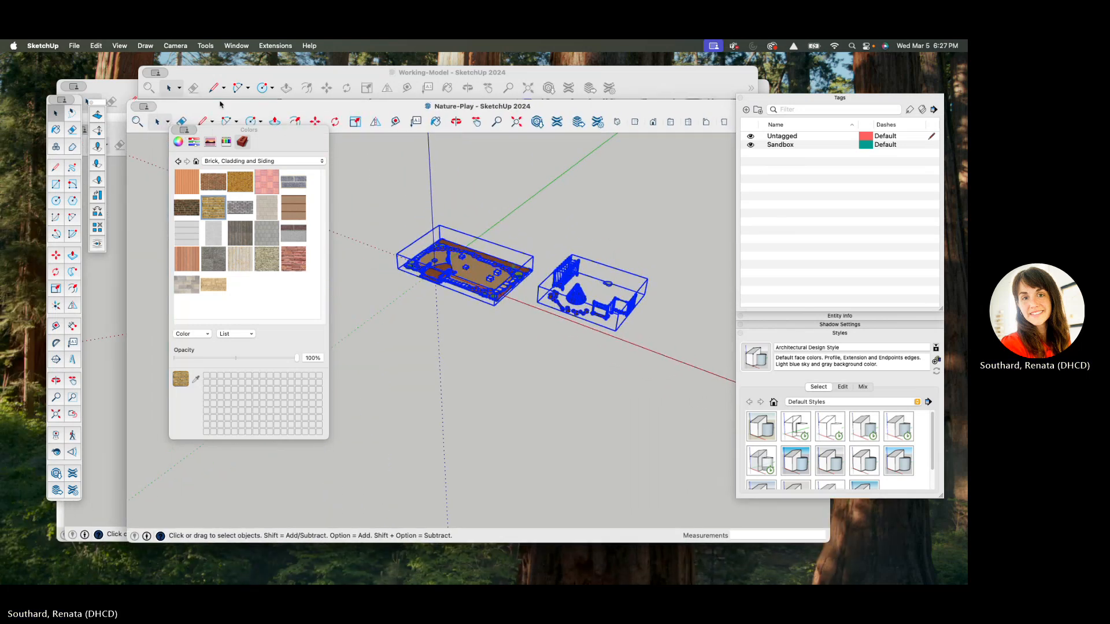
left_click(152, 108)
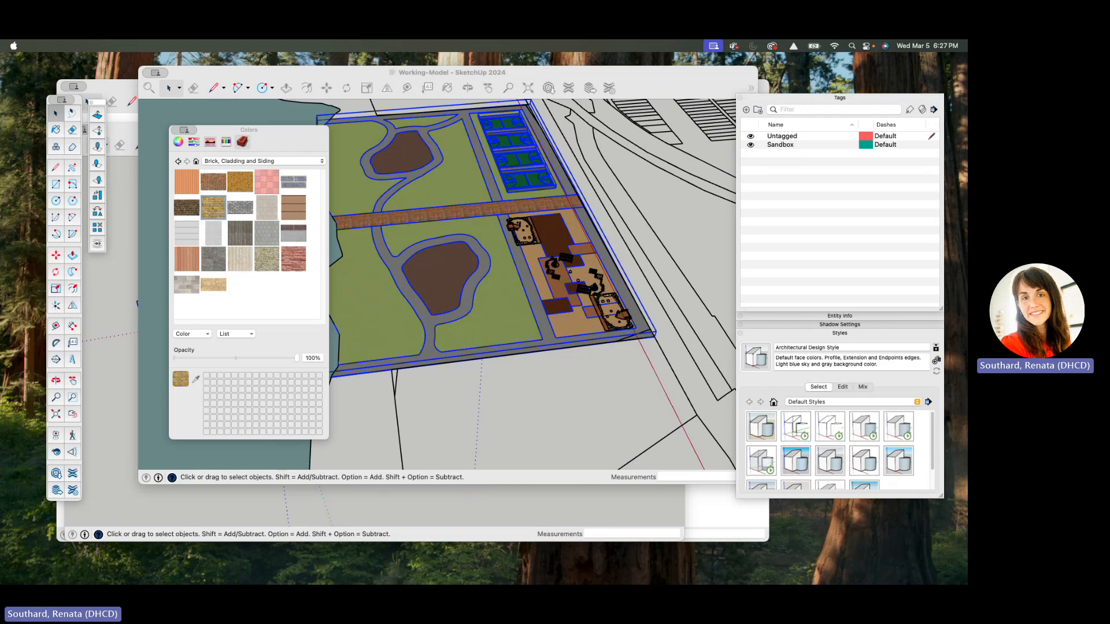
- Clear the Plants.skp window off the screen and bring the Street_Trees.skp model to the front
left_click(87, 102)
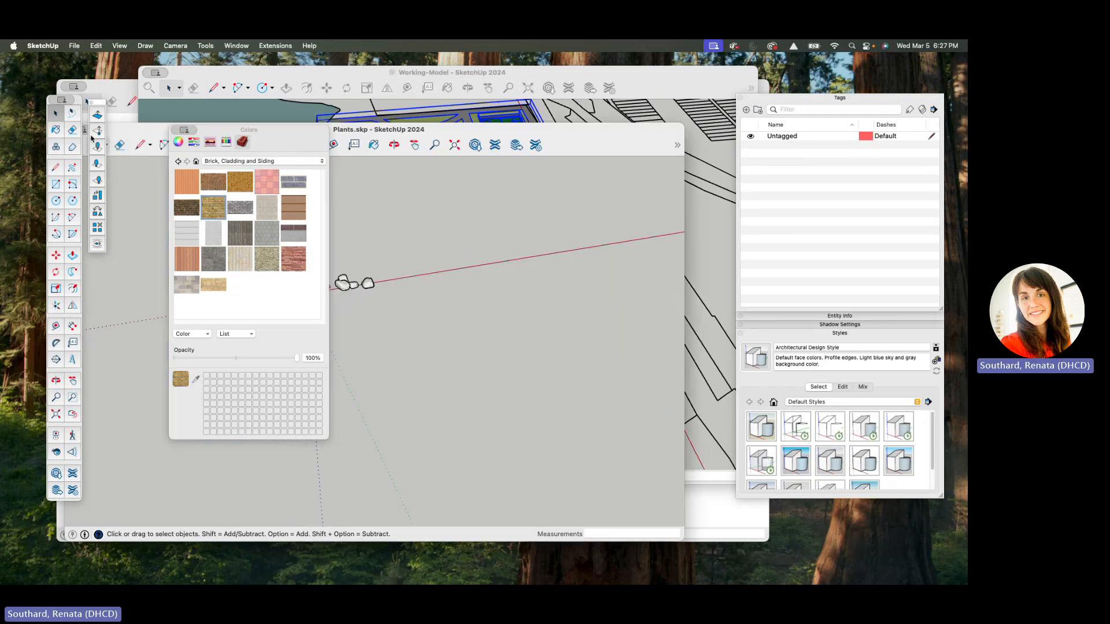
left_click_drag(129, 134, 292, 40)
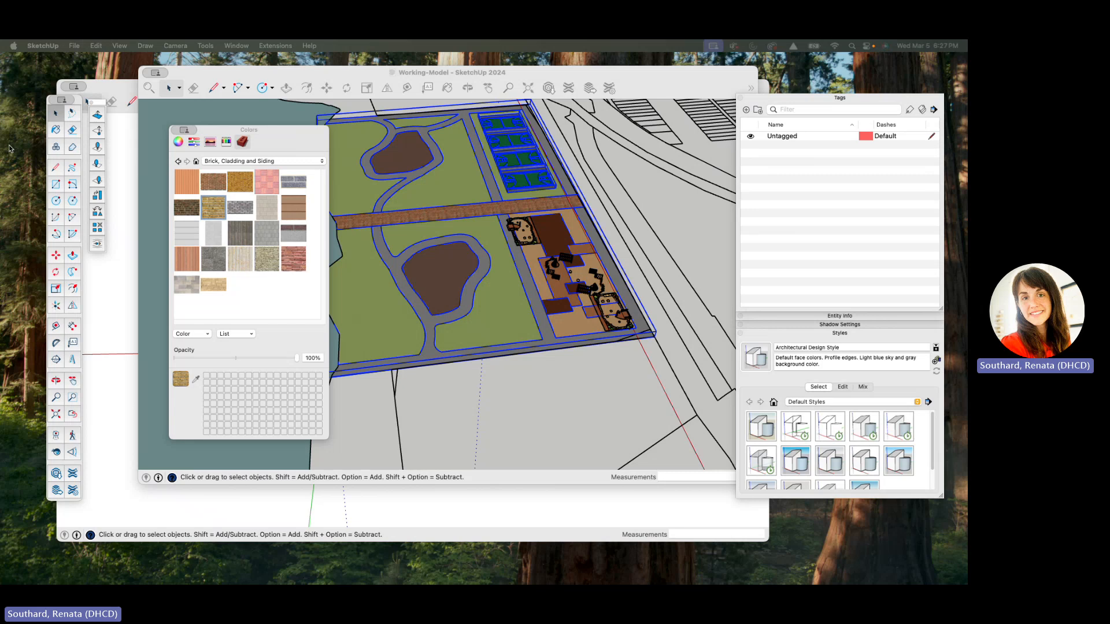
left_click(121, 168)
scroll(490, 259, "down", 3)
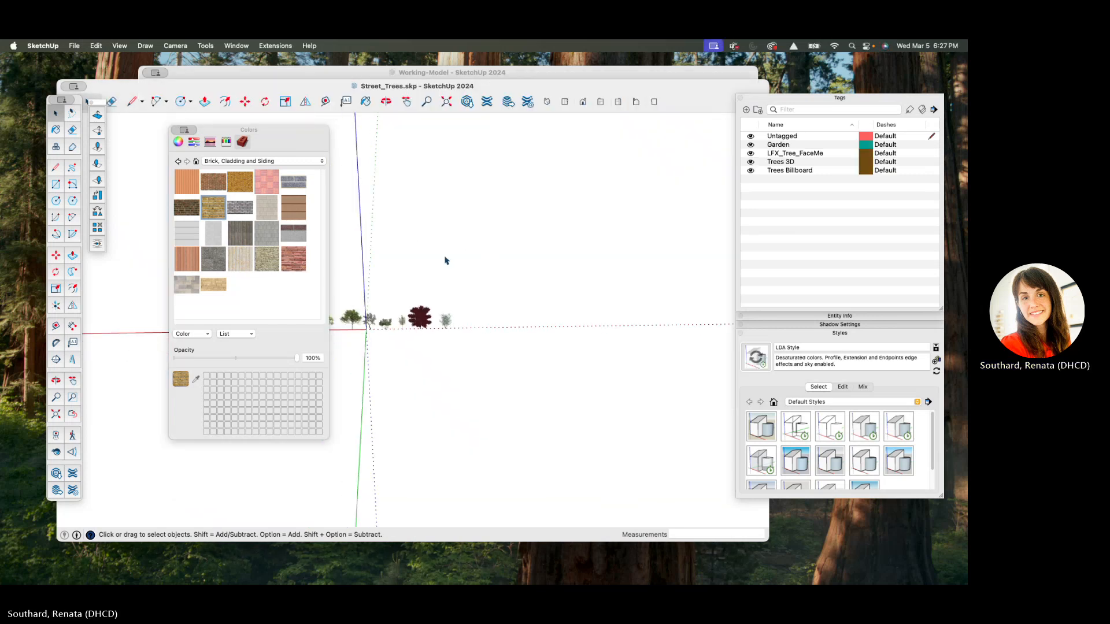
- Select the large green tree at the end of the row in Street_Trees.skp
middle_click_drag(445, 258, 526, 230)
scroll(436, 342, "up", 3)
scroll(435, 306, "down", 6)
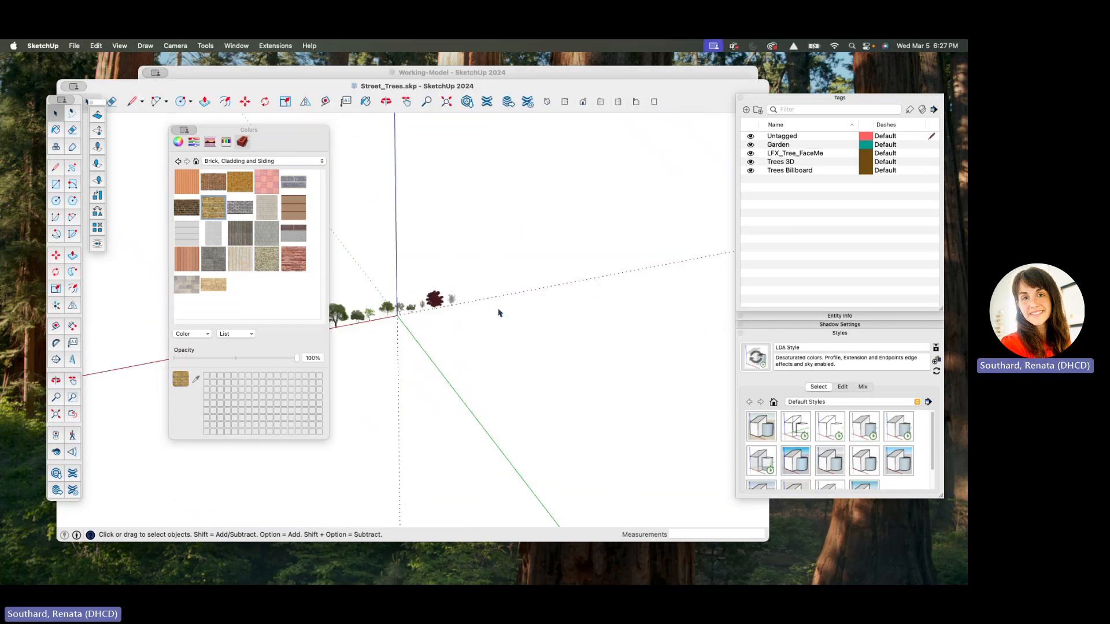
scroll(418, 315, "up", 2)
scroll(419, 316, "up", 5)
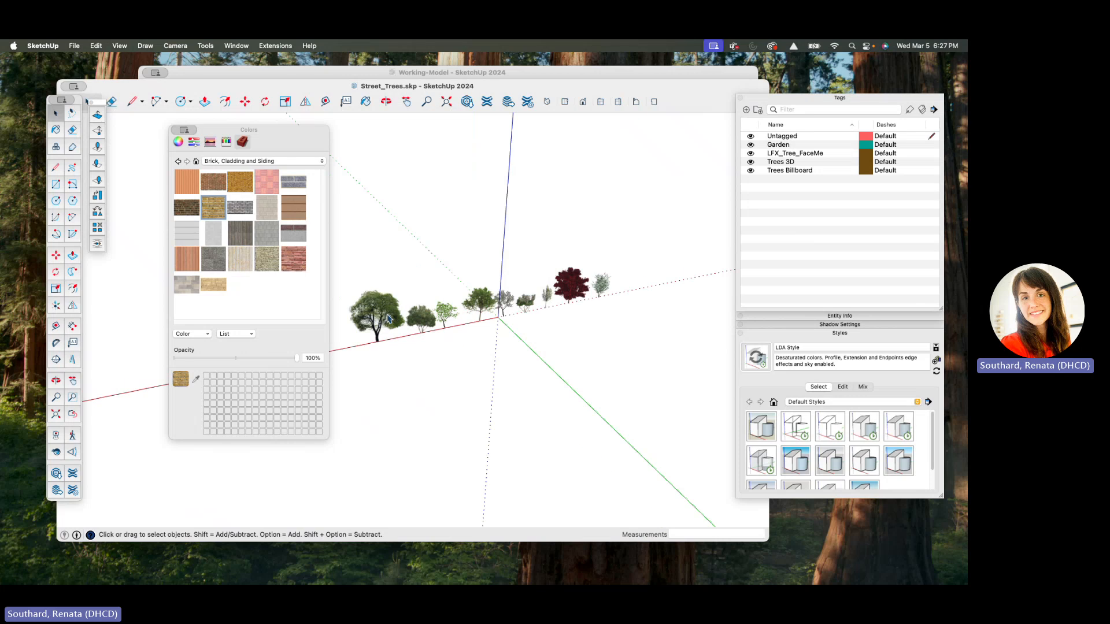
left_click(386, 318)
scroll(385, 318, "up", 5)
middle_click_drag(380, 349, 511, 327)
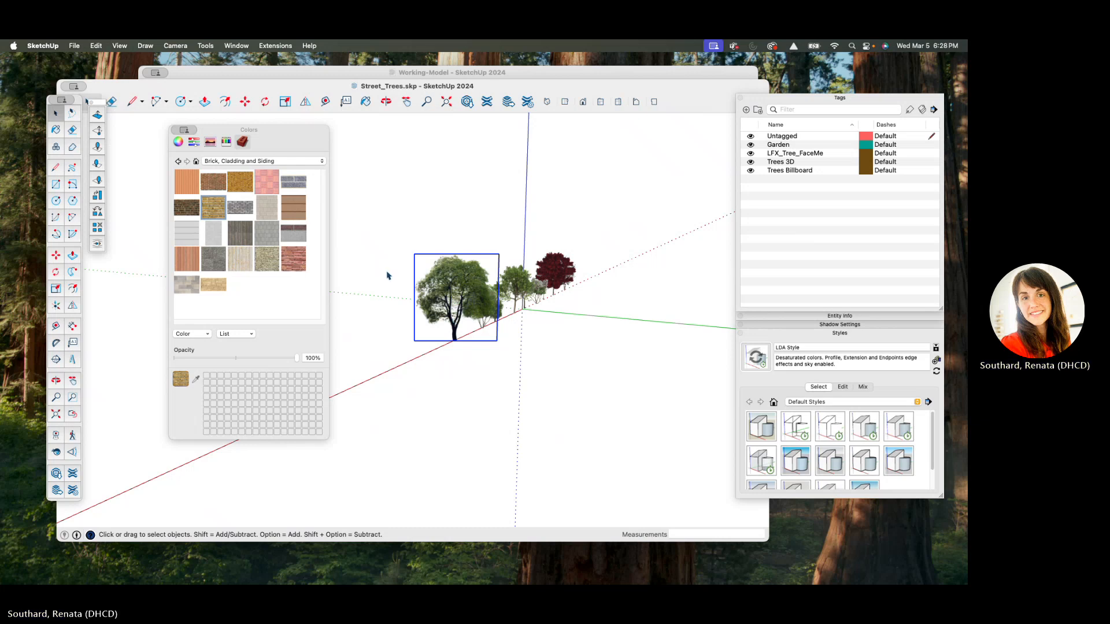
- Bring the Working-Model file to the front and bring the playground area into view
left_click(268, 74)
scroll(613, 342, "up", 5)
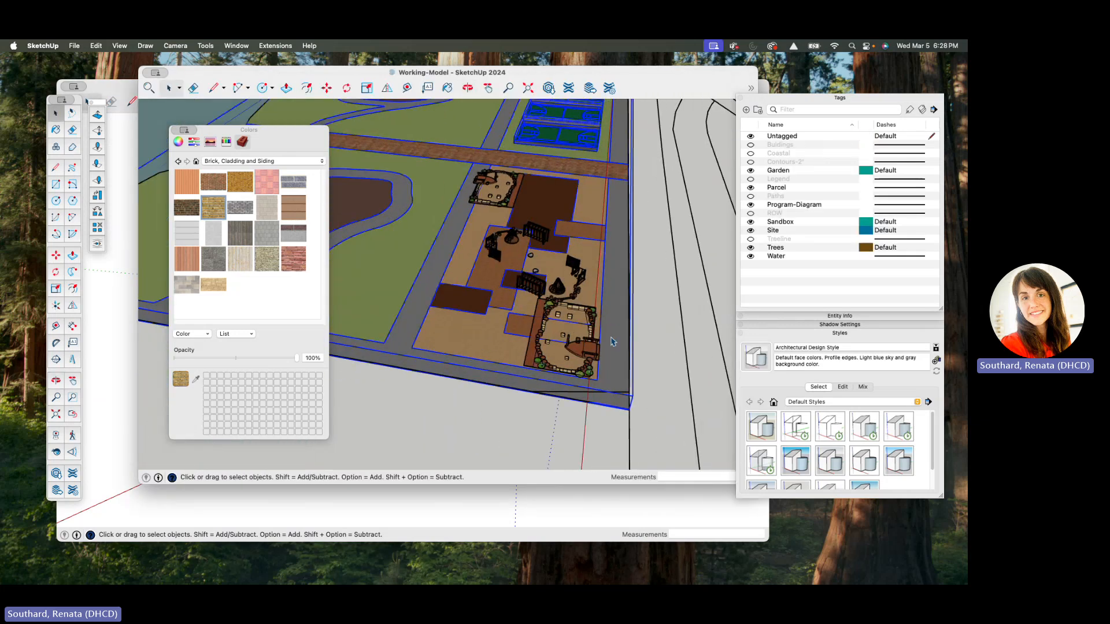
middle_click_drag(613, 342, 575, 281)
scroll(575, 281, "down", 5)
scroll(576, 281, "up", 3)
left_click(491, 200)
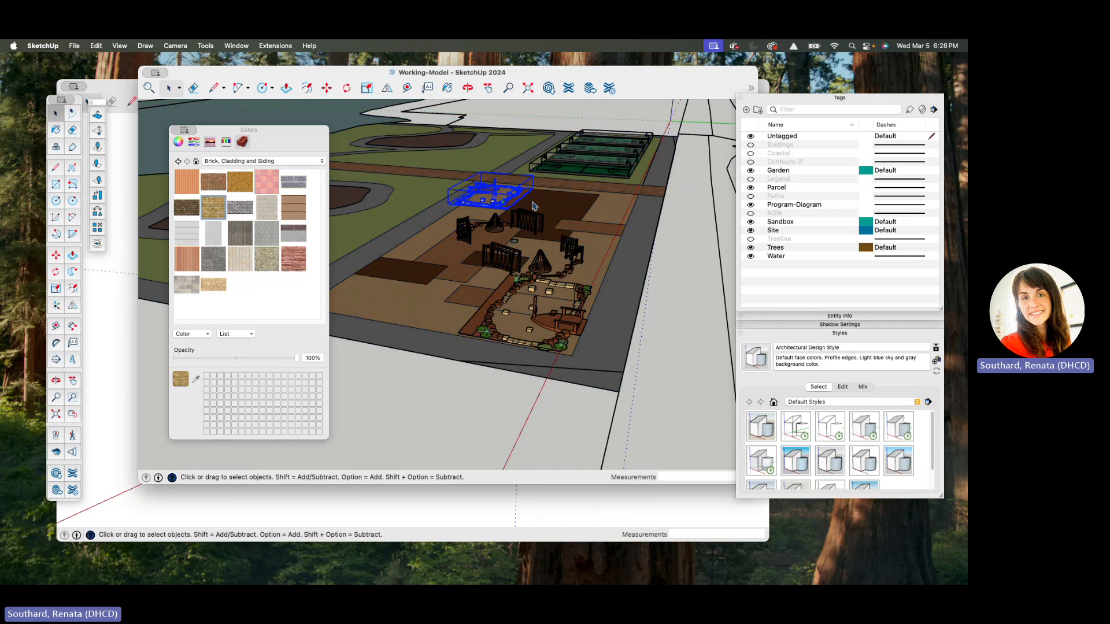
scroll(533, 206, "down", 5)
scroll(525, 232, "up", 6)
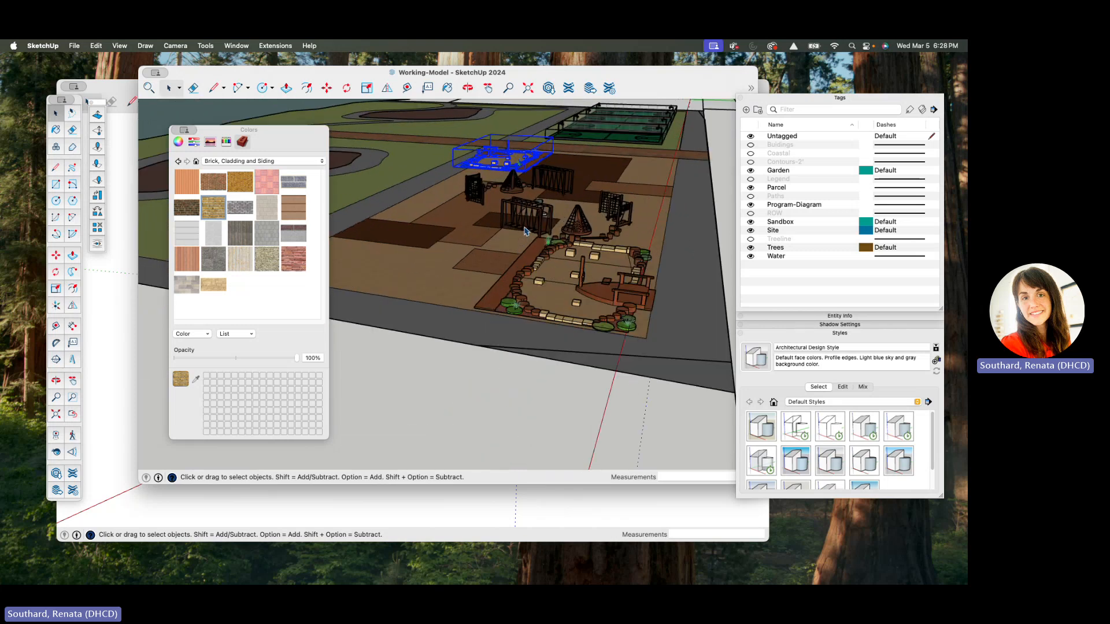
left_click(527, 221, "shift")
left_click(520, 182, "shift")
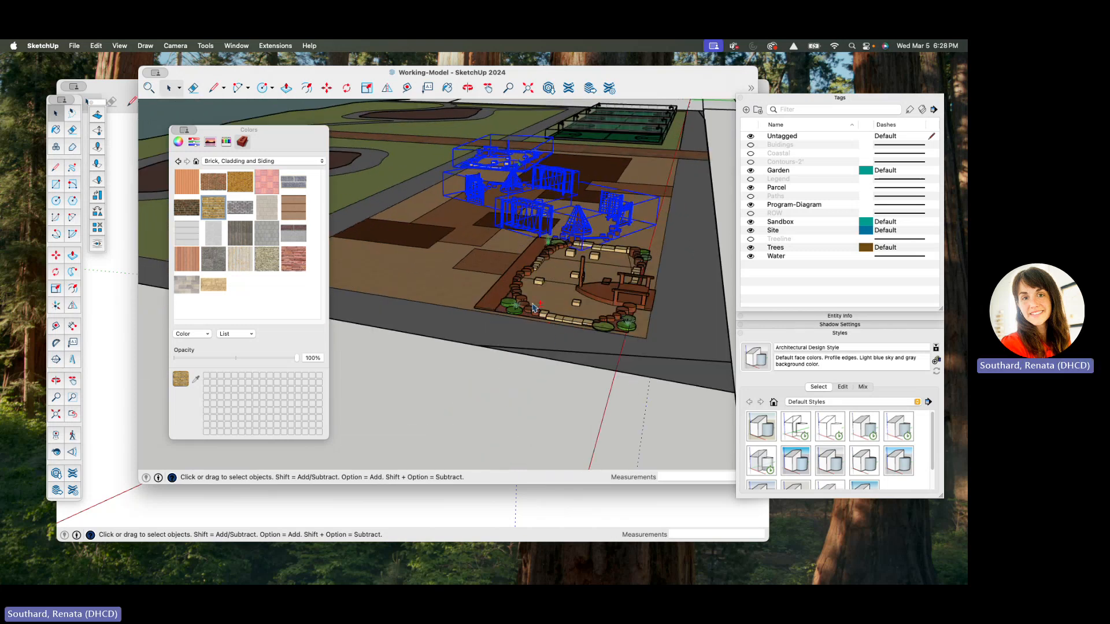
left_click(533, 308, "shift")
scroll(533, 309, "down", 3)
middle_click_drag(532, 308, 456, 285)
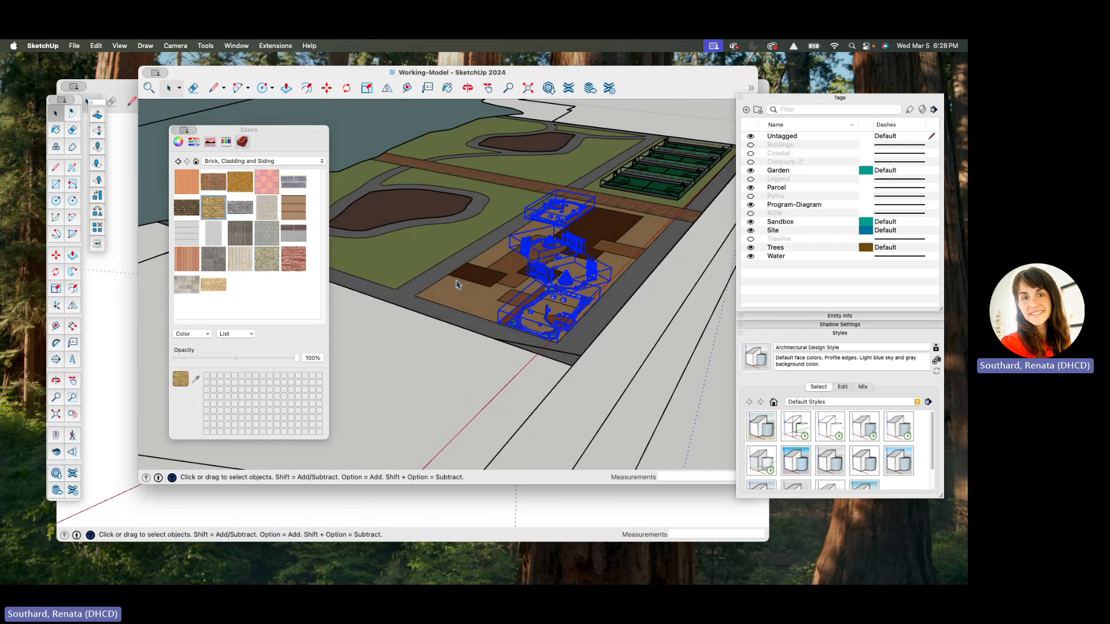
left_click(456, 286)
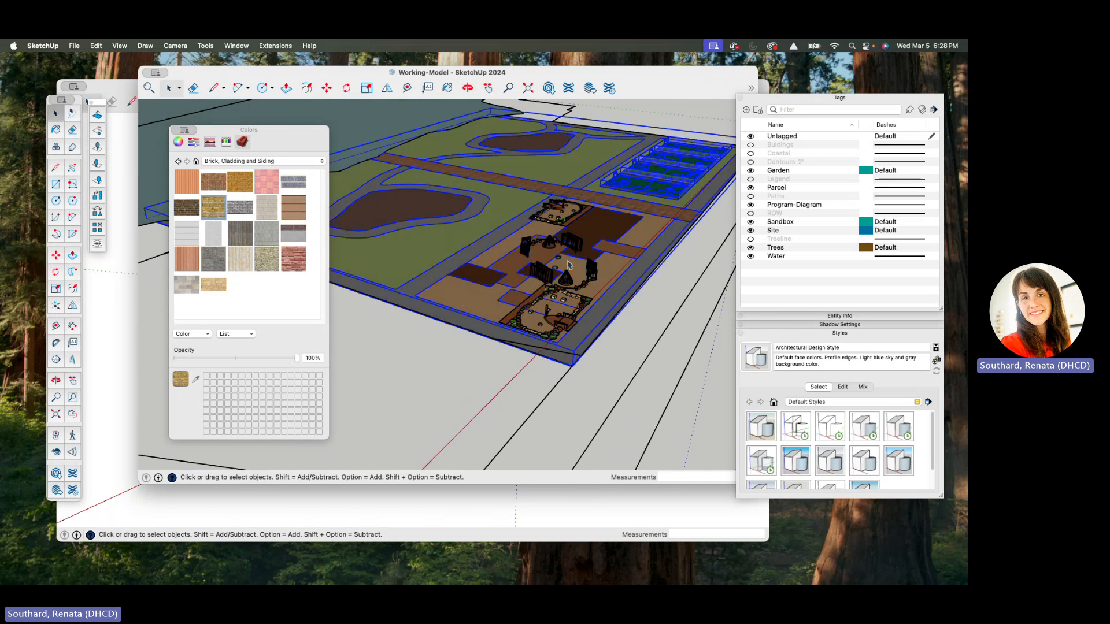
- Copy the two sandboxes and the two play equipment groups together and delete the originals from the model
scroll(561, 265, "up", 3)
left_click(554, 266)
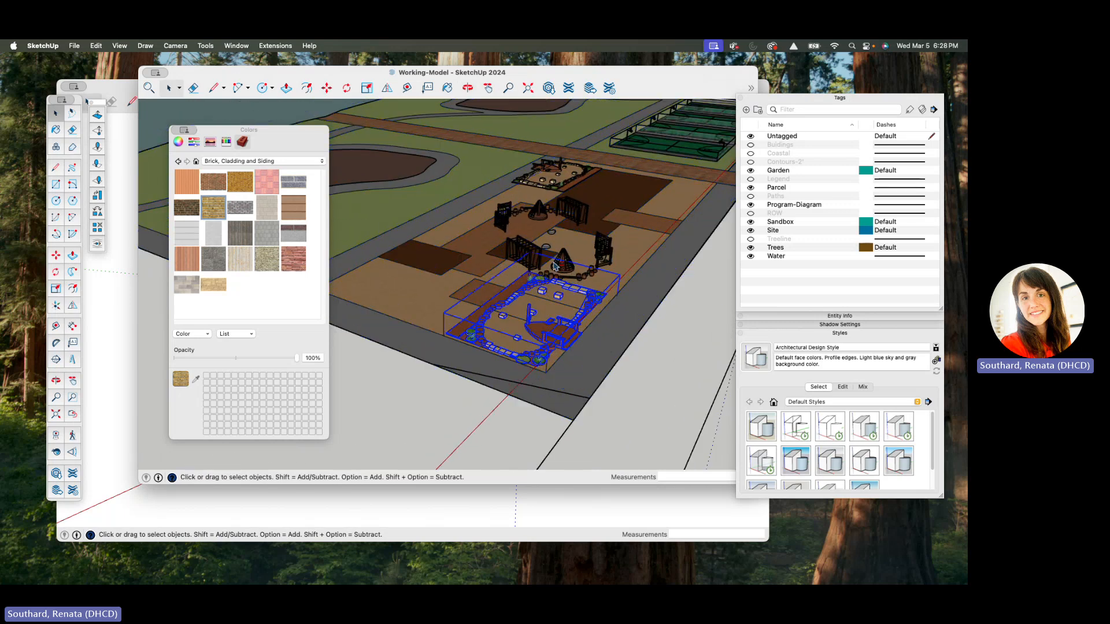
left_click(553, 263, "shift")
left_click(540, 214, "shift")
left_click(554, 168, "shift")
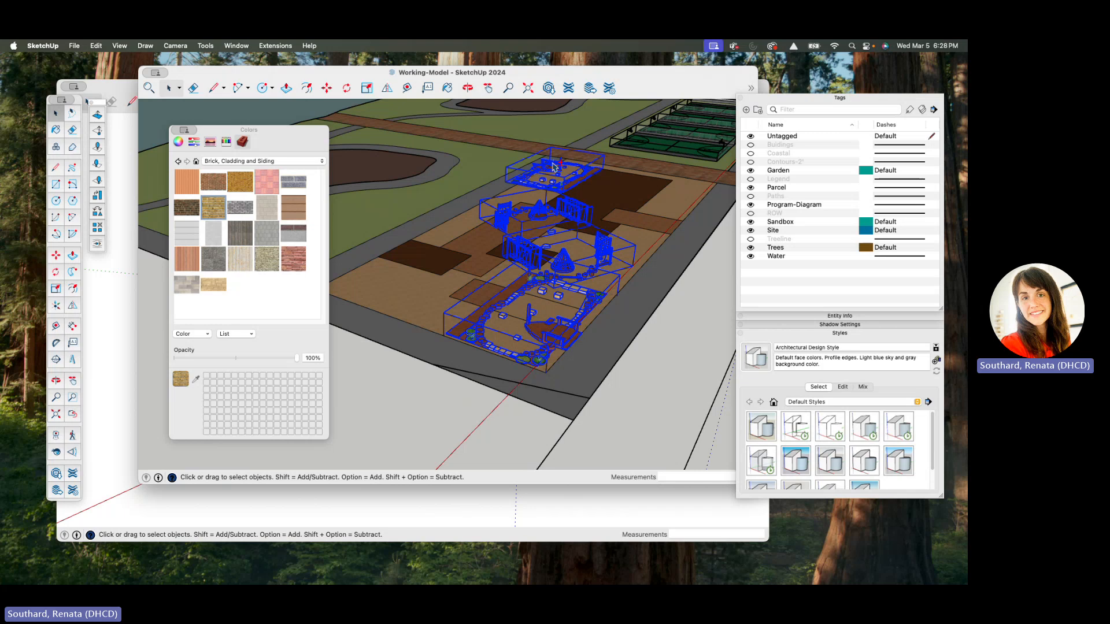
left_click(75, 46)
mouse_move(96, 46)
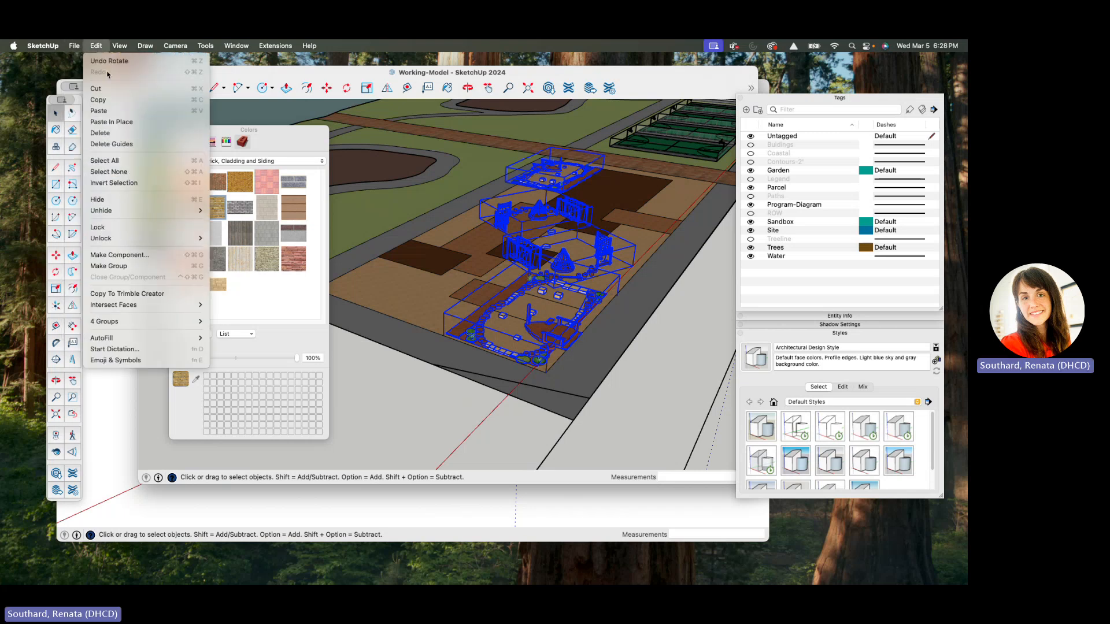
left_click(113, 100)
key("Delete")
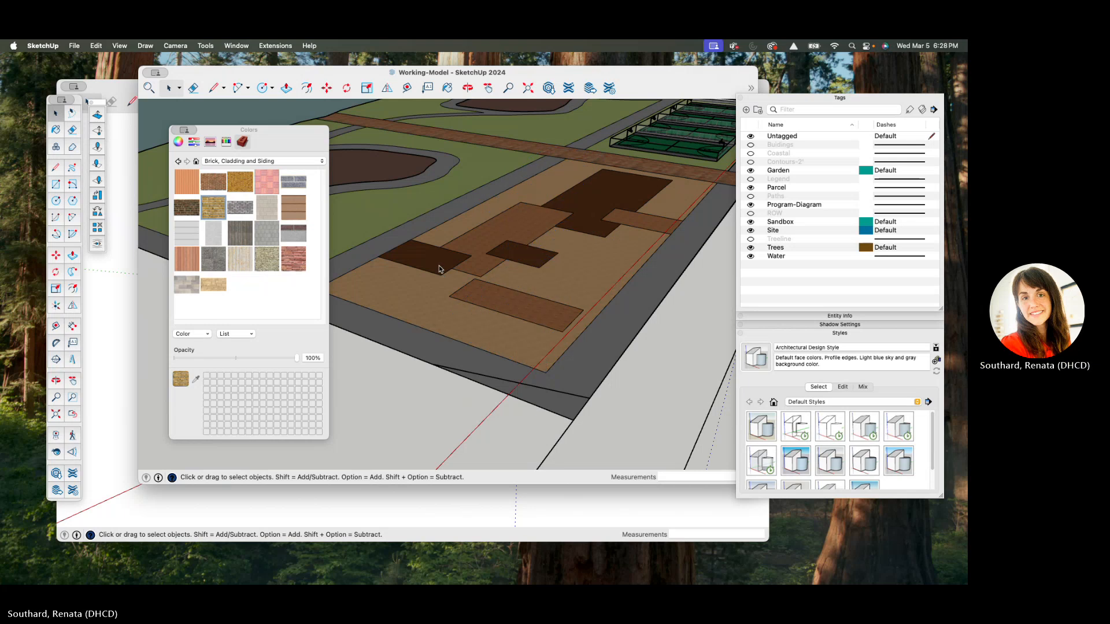
- Open the site group for editing and paste the copied playground groups in place inside it
scroll(463, 264, "down", 3)
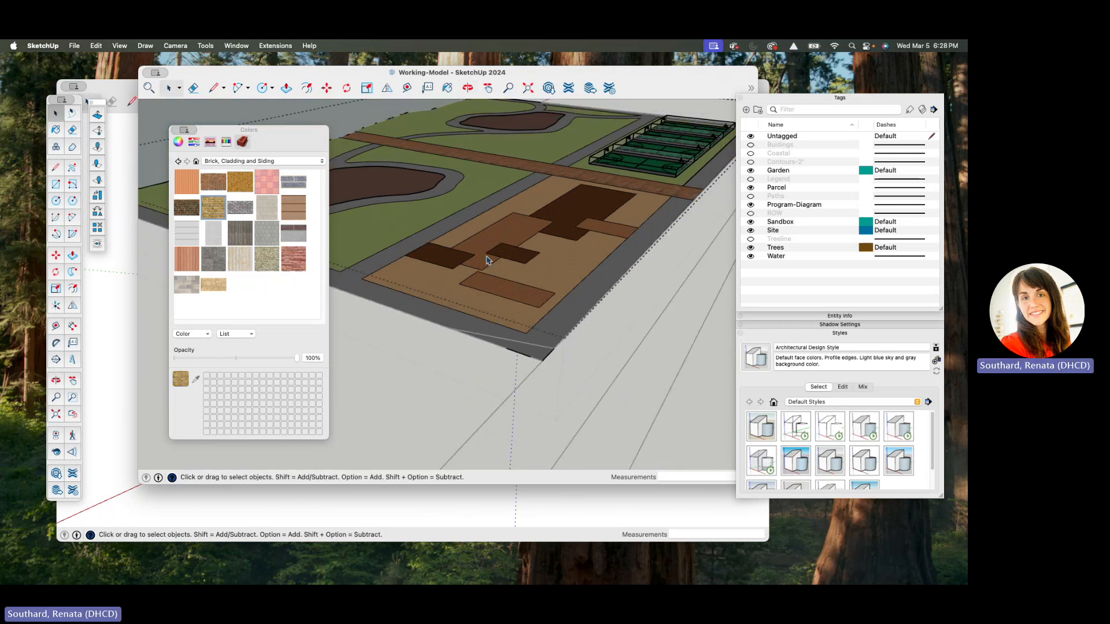
scroll(488, 261, "down", 3)
middle_click_drag(491, 269, 306, 372)
left_click(94, 49)
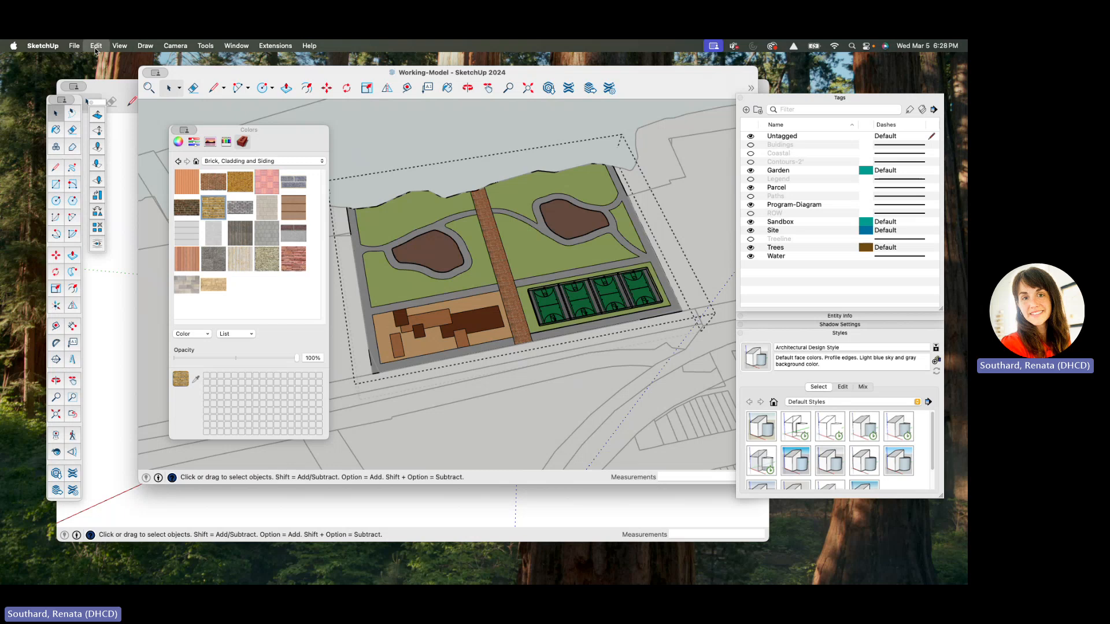
left_click(116, 122)
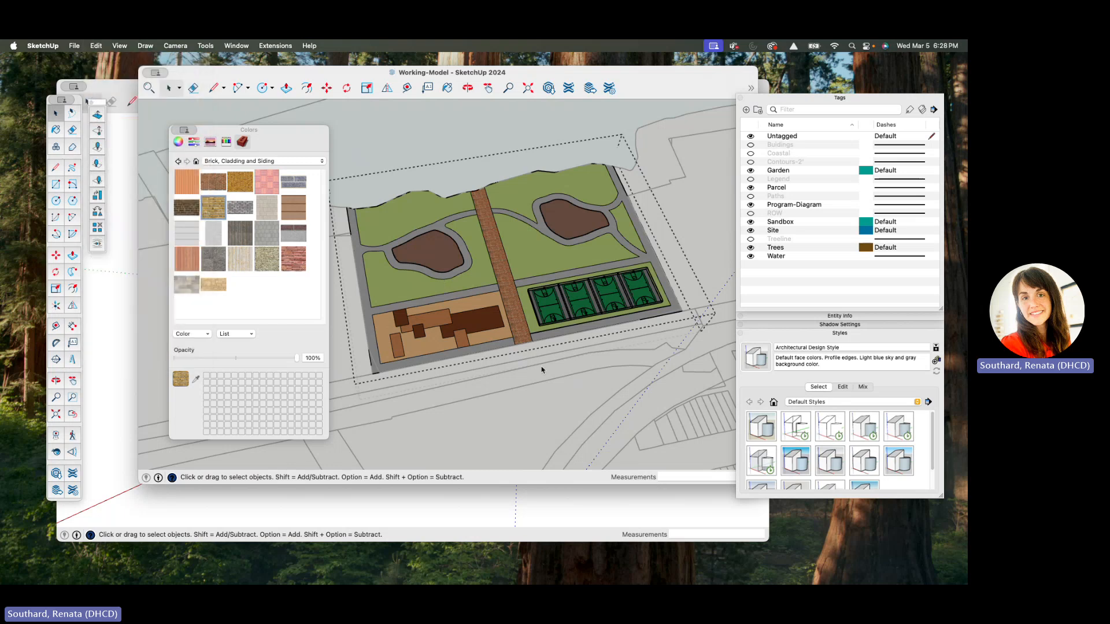
- Move the play equipment group beside the large sandbox away from the street edge, so its tent stands over the dark brown square
triple_click(461, 348)
middle_click_drag(461, 348, 598, 315)
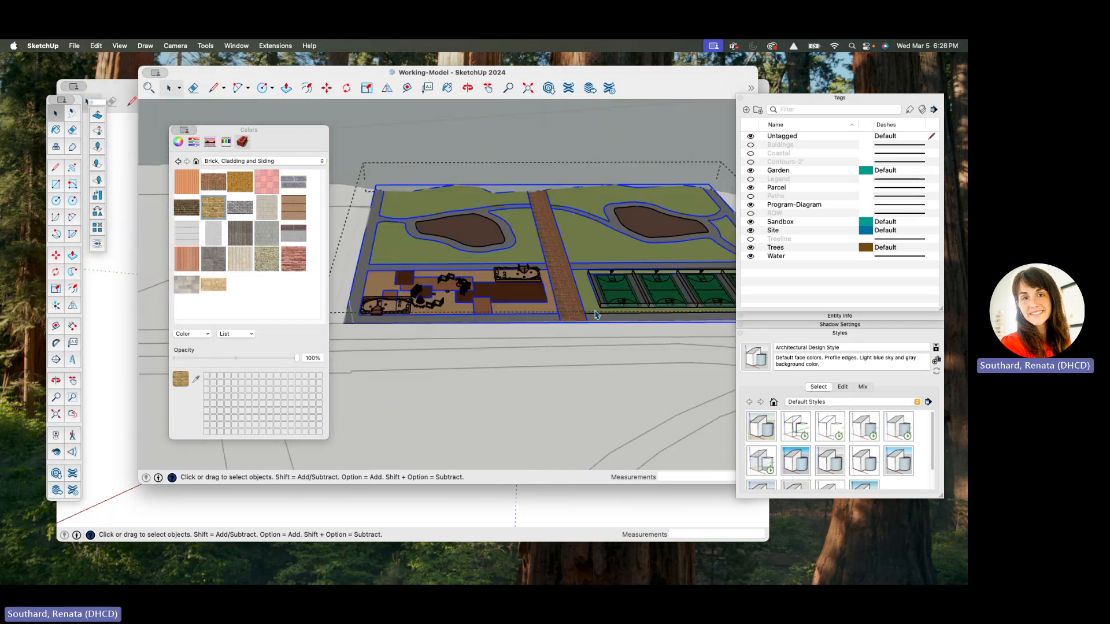
scroll(598, 315, "down", 1)
scroll(488, 324, "up", 5)
scroll(477, 310, "up", 2)
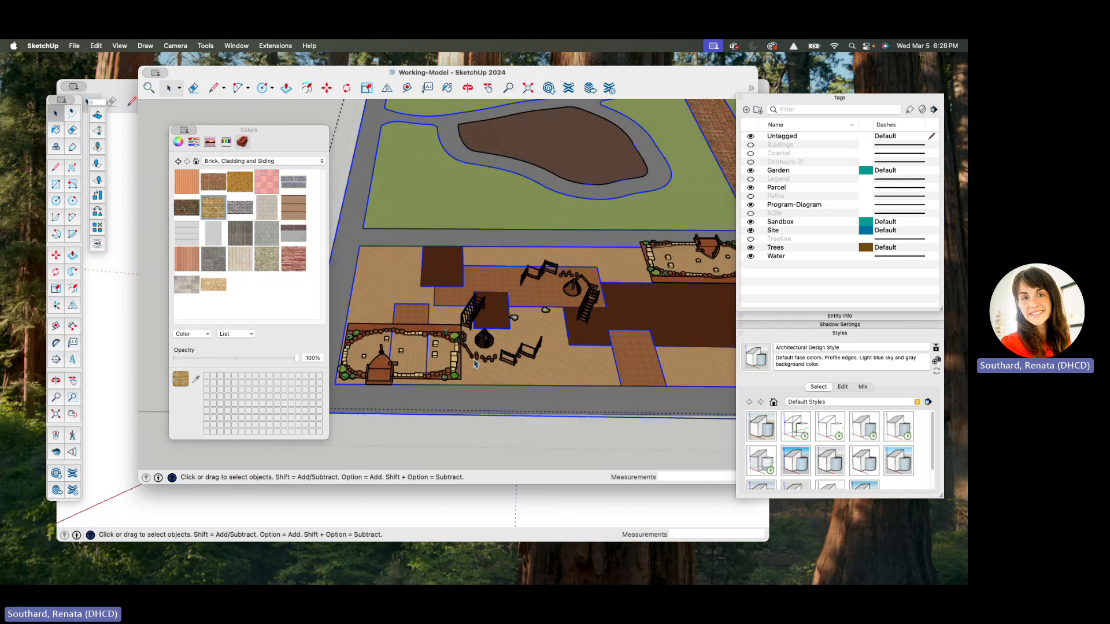
left_click(484, 349)
scroll(484, 348, "up", 2)
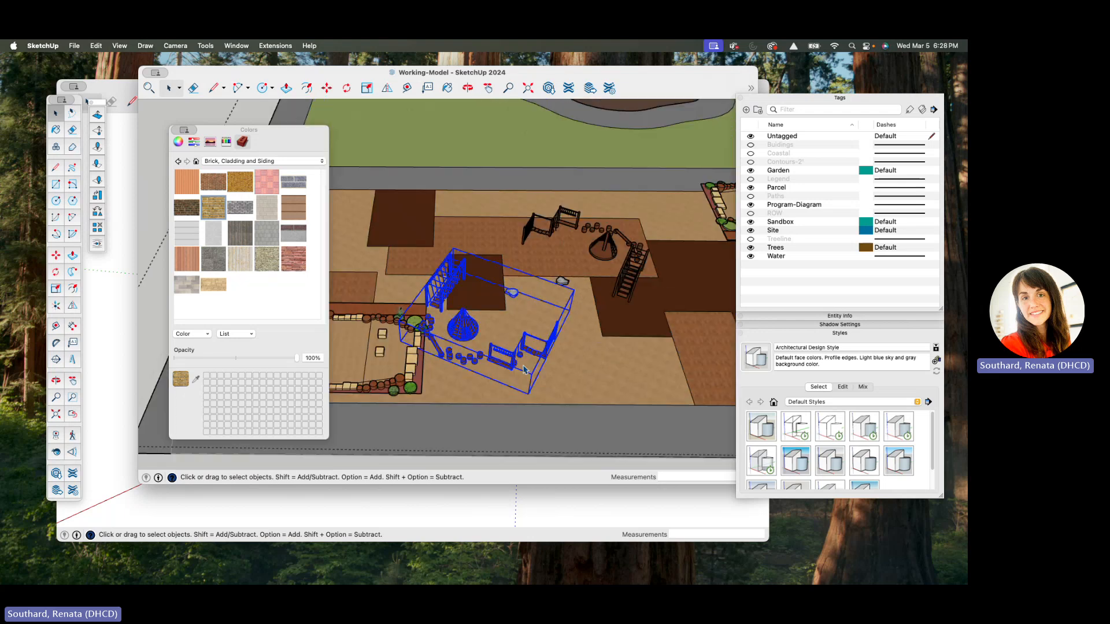
key("m")
left_click(543, 392)
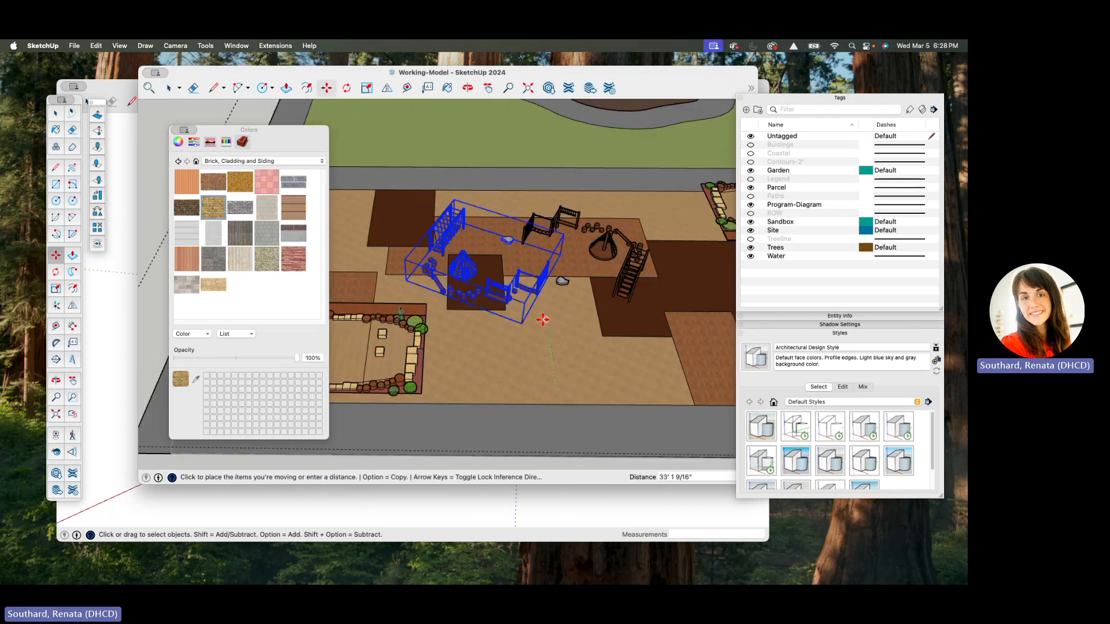
left_click(538, 315)
key("space")
triple_click(547, 361)
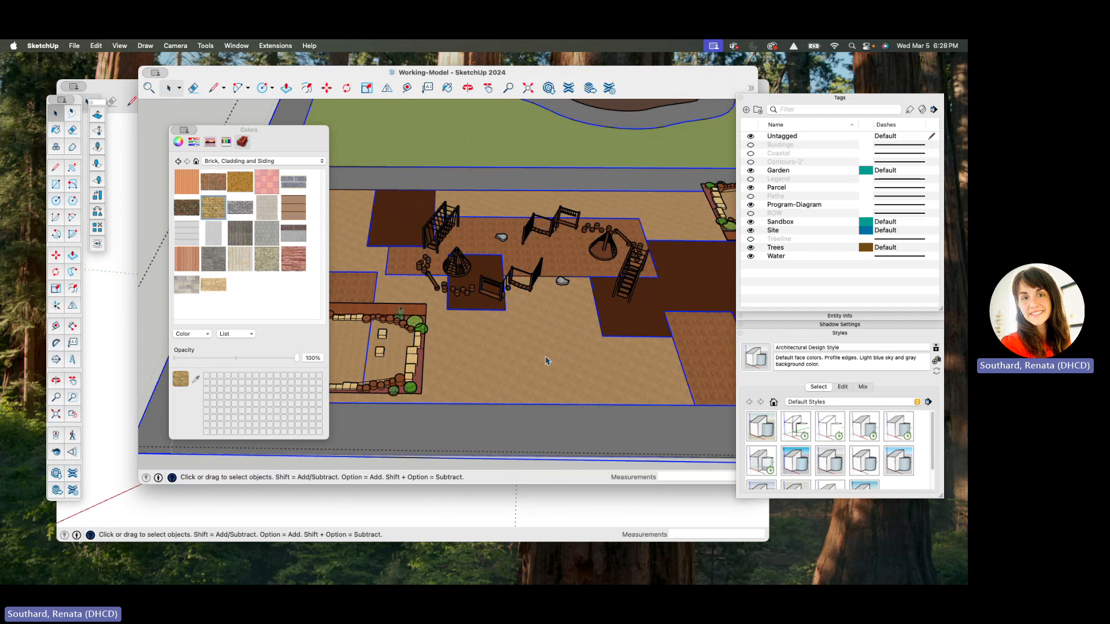
- Close the site group and examine the rearranged playground within the park
scroll(547, 361, "down", 4)
mouse_move(547, 360)
middle_mouse_down()
mouse_move(607, 340)
mouse_move(482, 182)
middle_mouse_up()
scroll(591, 317, "down", 3)
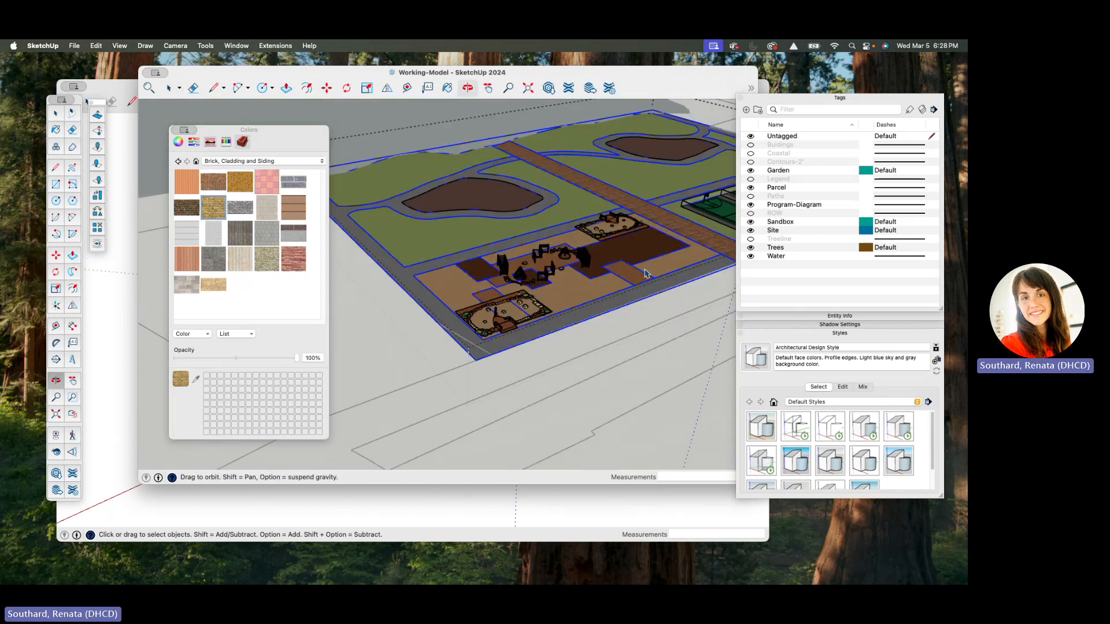
left_click(399, 139)
scroll(634, 355, "up", 4)
middle_click_drag(634, 355, 522, 270)
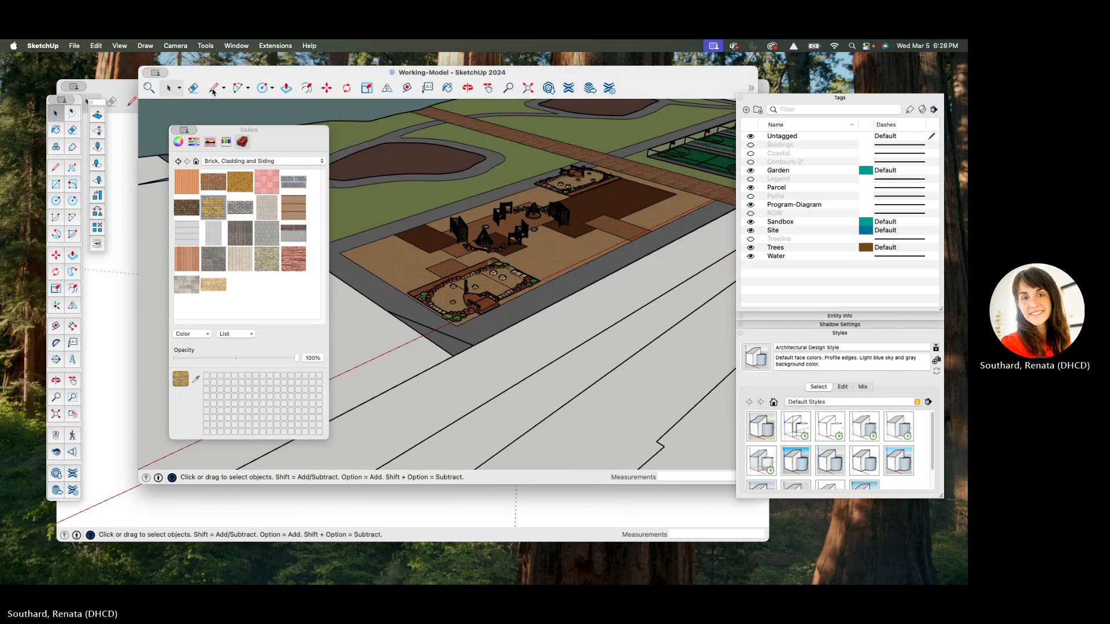
scroll(400, 247, "up", 3)
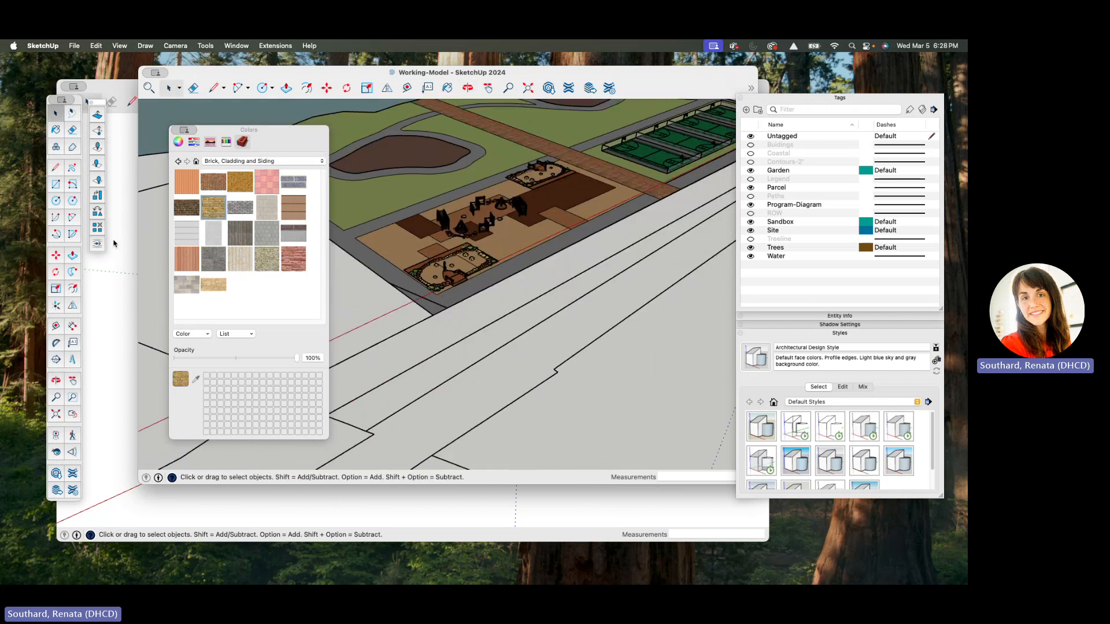
- Copy the selected tree in Street_Trees.skp, return to Working-Model and open the site group for editing
left_click(115, 244)
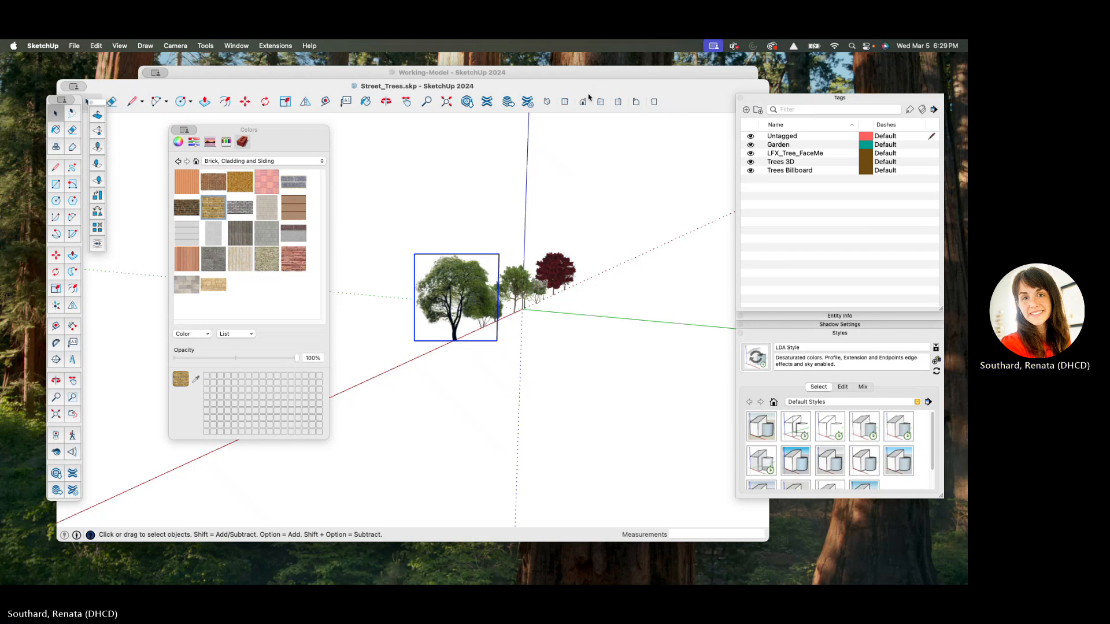
left_click(585, 72)
middle_click_drag(560, 194, 538, 229)
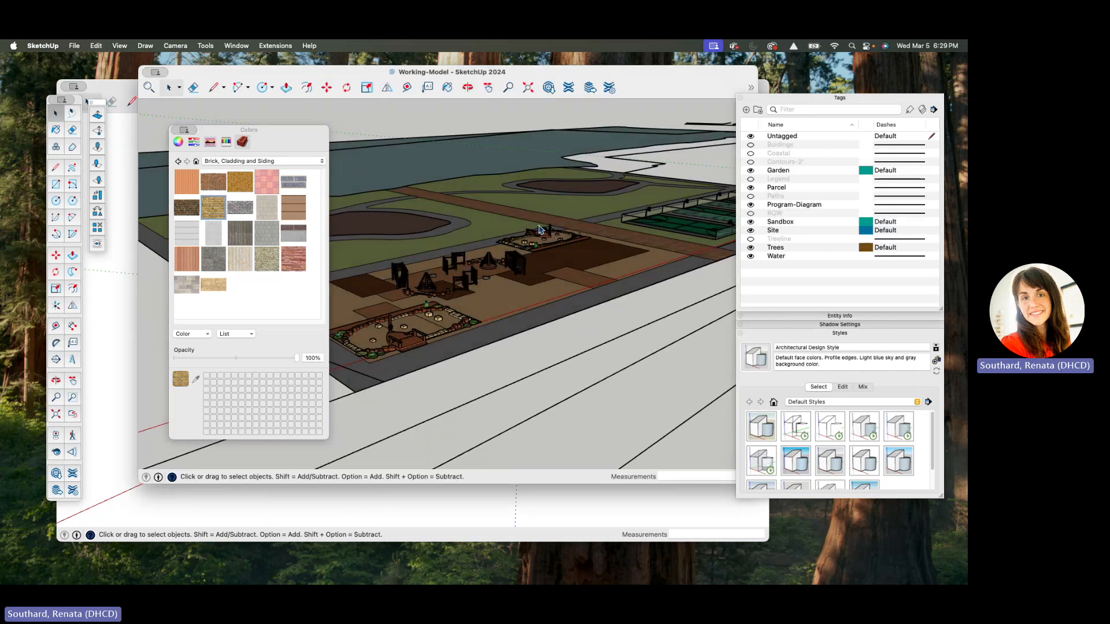
scroll(539, 229, "down", 5)
double_click(526, 229)
scroll(480, 307, "up", 4)
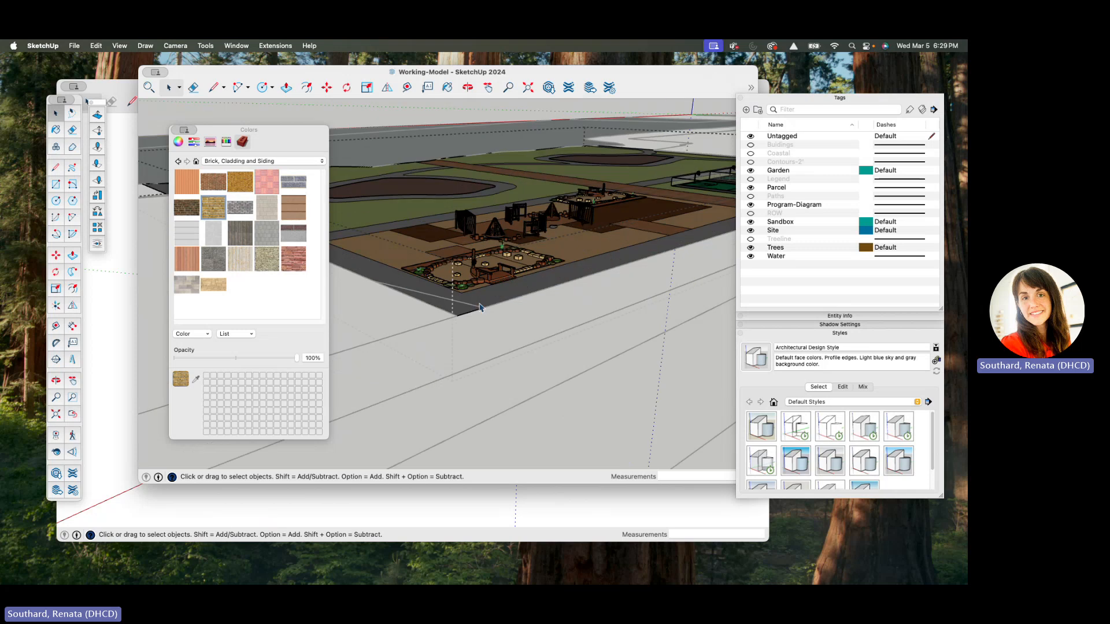
- Paste the copied tree near the street end of the brick path
middle_click_drag(480, 308, 527, 297)
key("super+v")
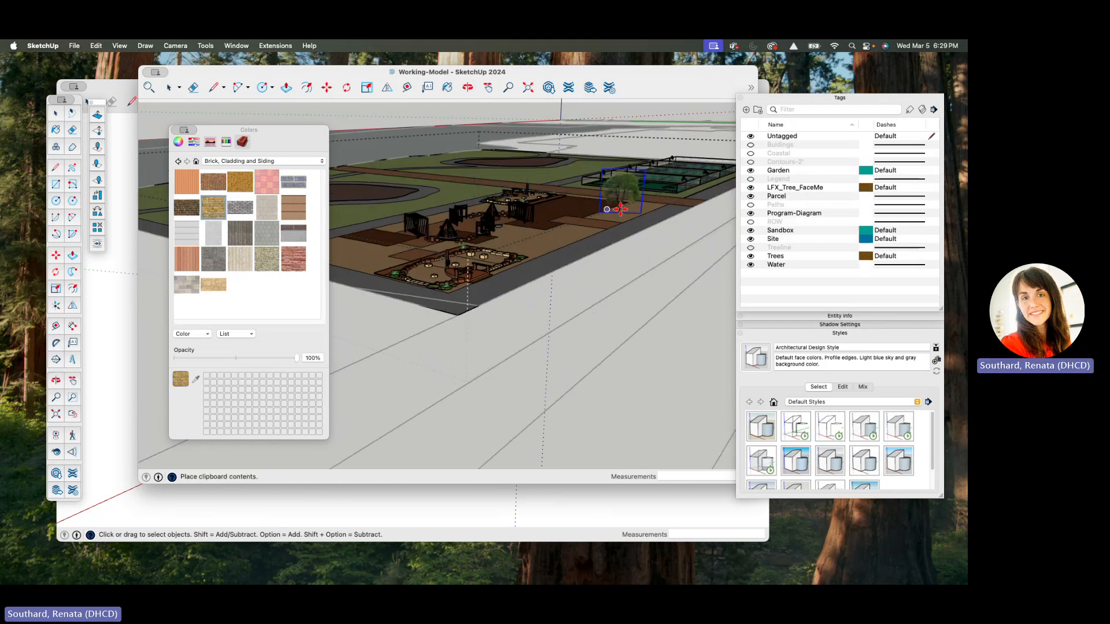
scroll(620, 209, "up", 5)
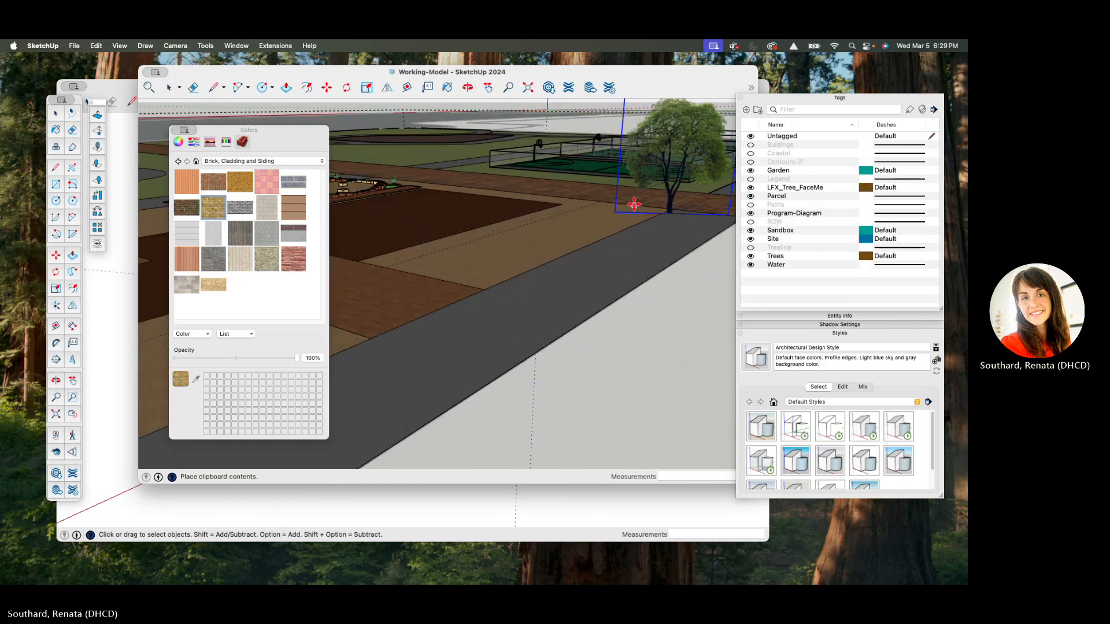
left_click(628, 207)
- Move the tree by its trunk base to the corner where the playground surface, gray path and brick path meet
scroll(652, 209, "up", 3)
left_click(653, 211)
scroll(665, 202, "up", 3)
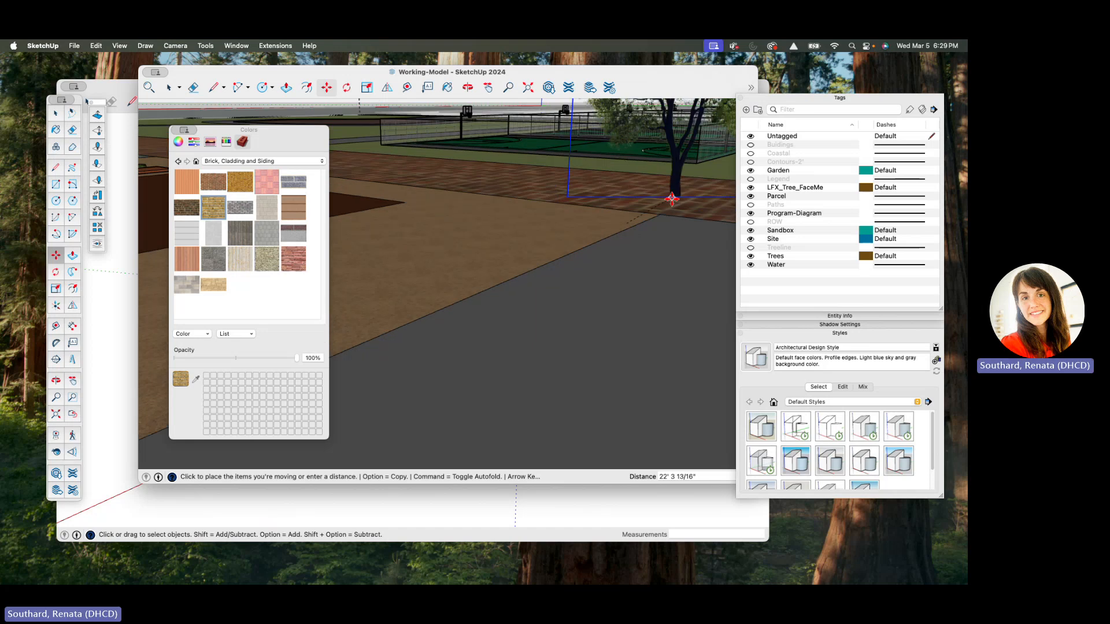
scroll(672, 201, "up", 5)
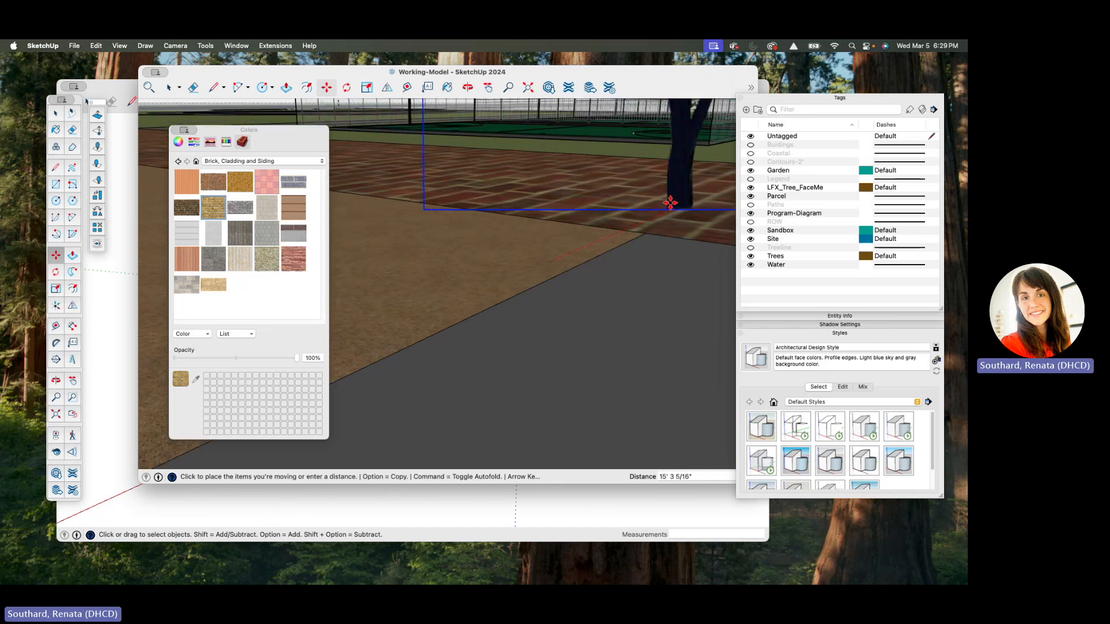
left_click(642, 233)
scroll(629, 232, "down", 8)
middle_click_drag(608, 227, 614, 258)
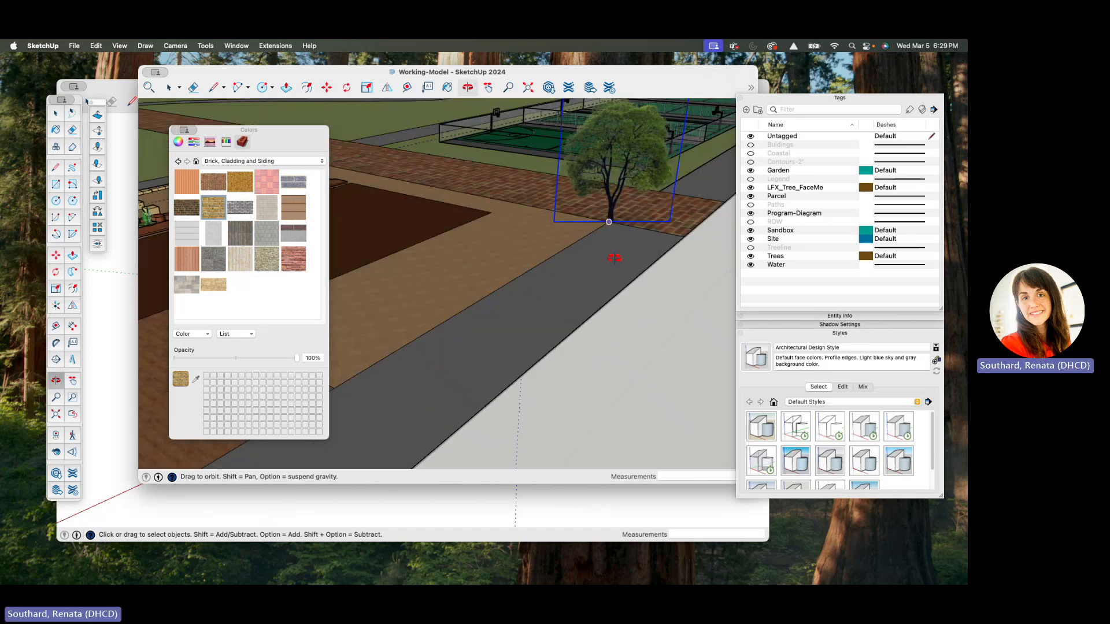
scroll(614, 259, "down", 10)
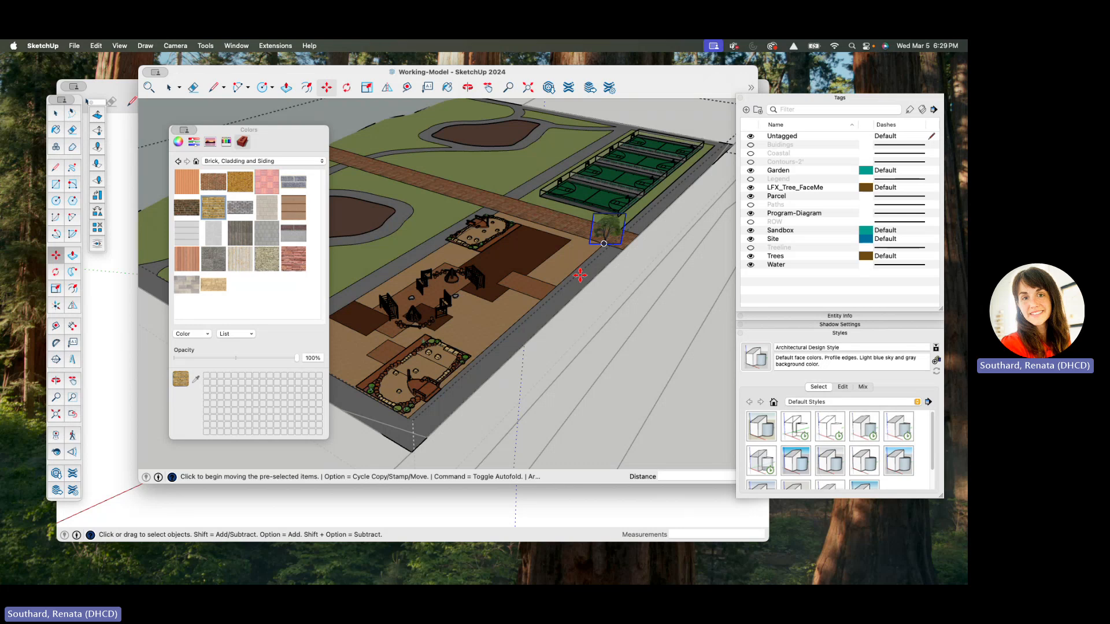
key("space")
- Draw a line along the playground's street-side edge, from the tree's trunk base to the far corner beside the boat sandbox
scroll(601, 238, "up", 3)
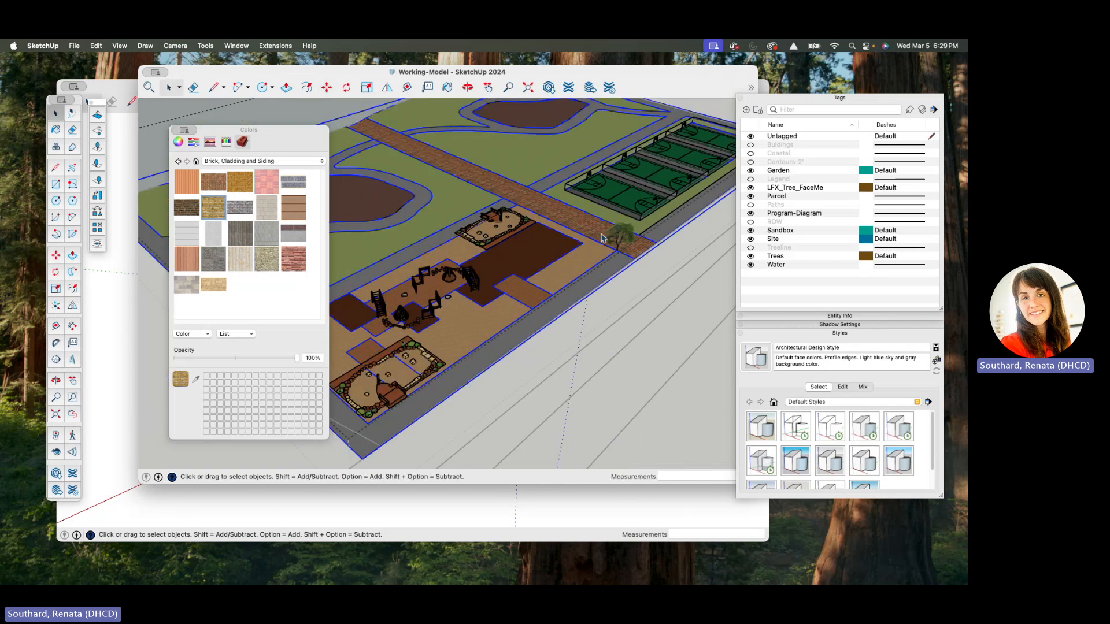
key("l")
scroll(558, 321, "up", 2)
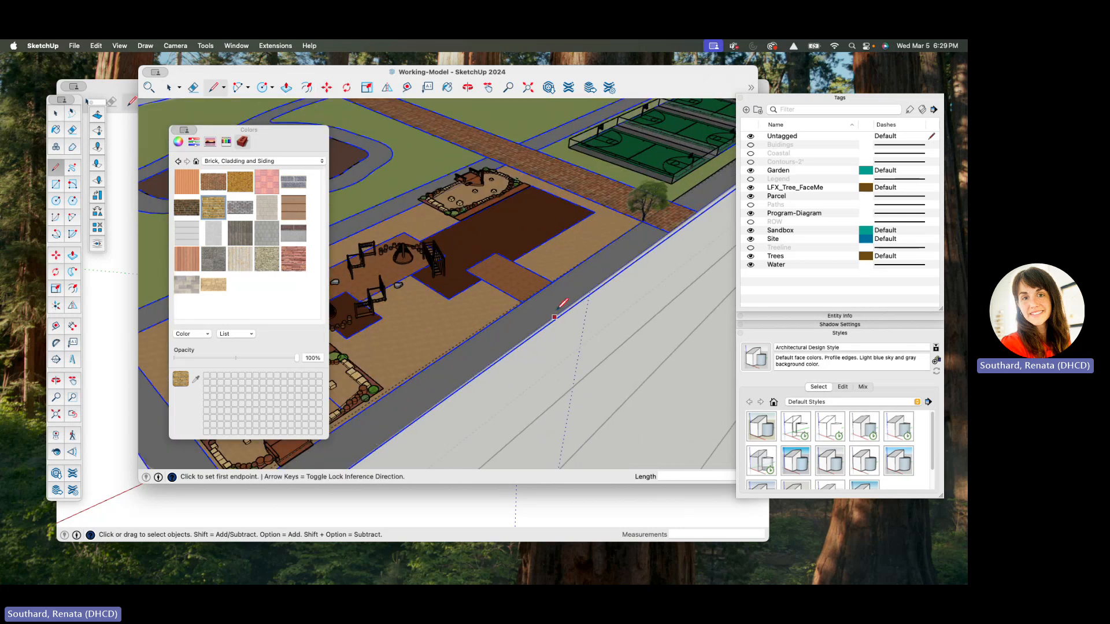
scroll(665, 211, "down", 2)
left_click(667, 212)
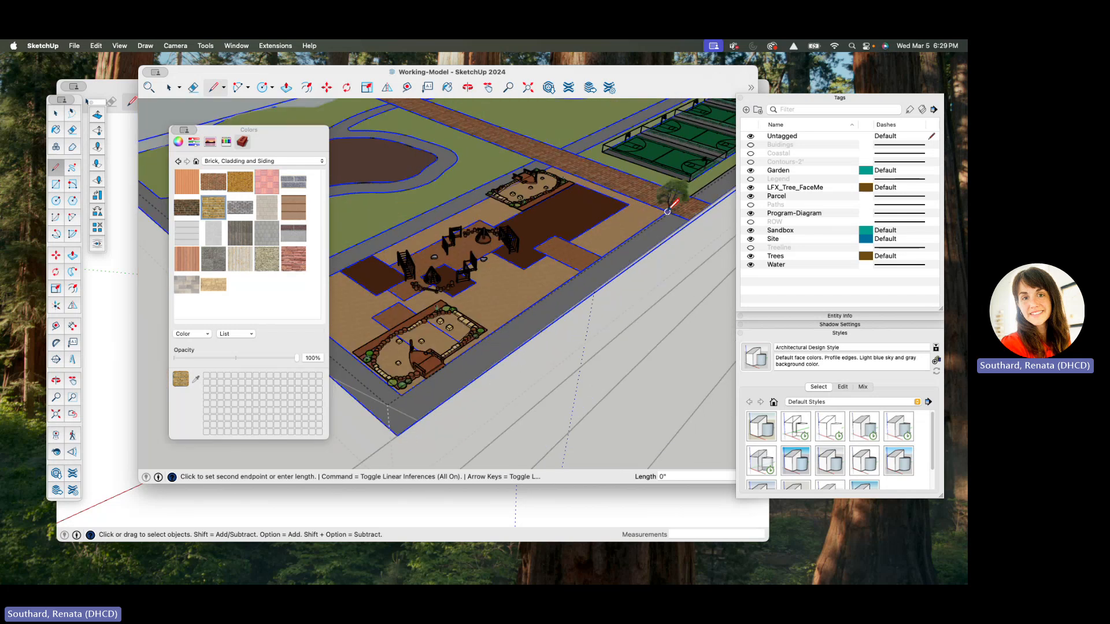
scroll(442, 364, "up", 3)
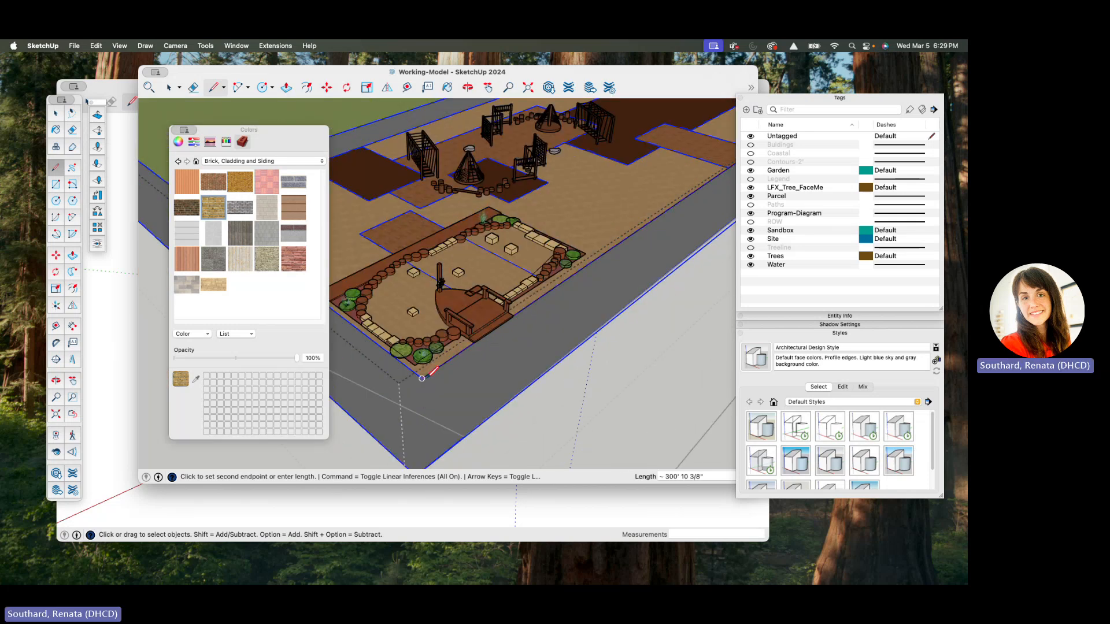
scroll(422, 379, "up", 5)
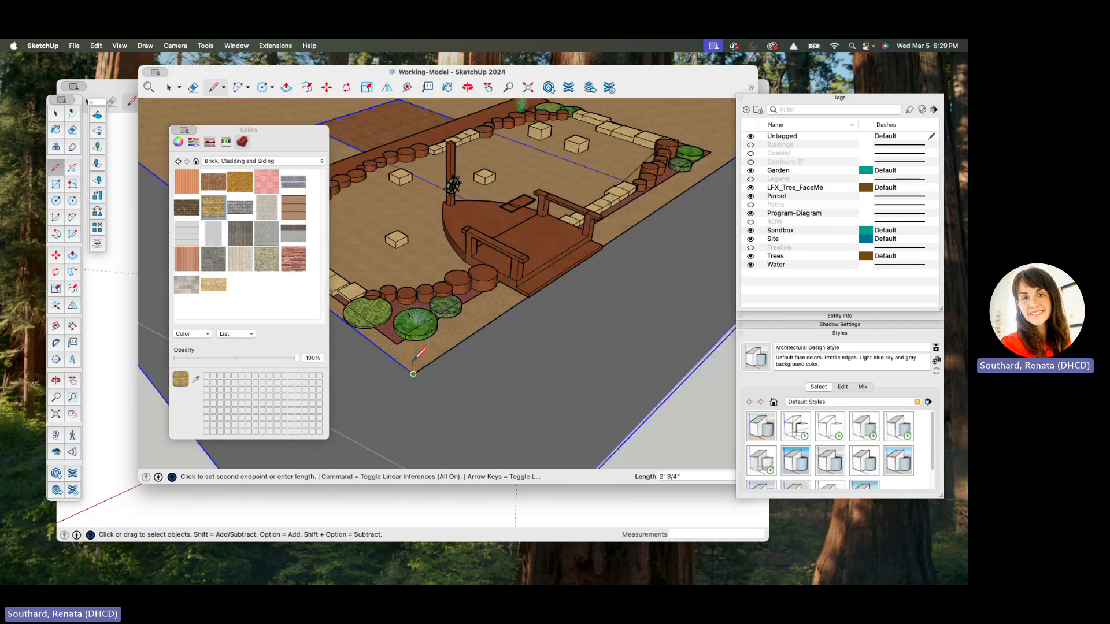
scroll(413, 373, "down", 2)
- Select the playground's street-side edge line and move the Colors and Random Tools palettes so they no longer overlap
key("p")
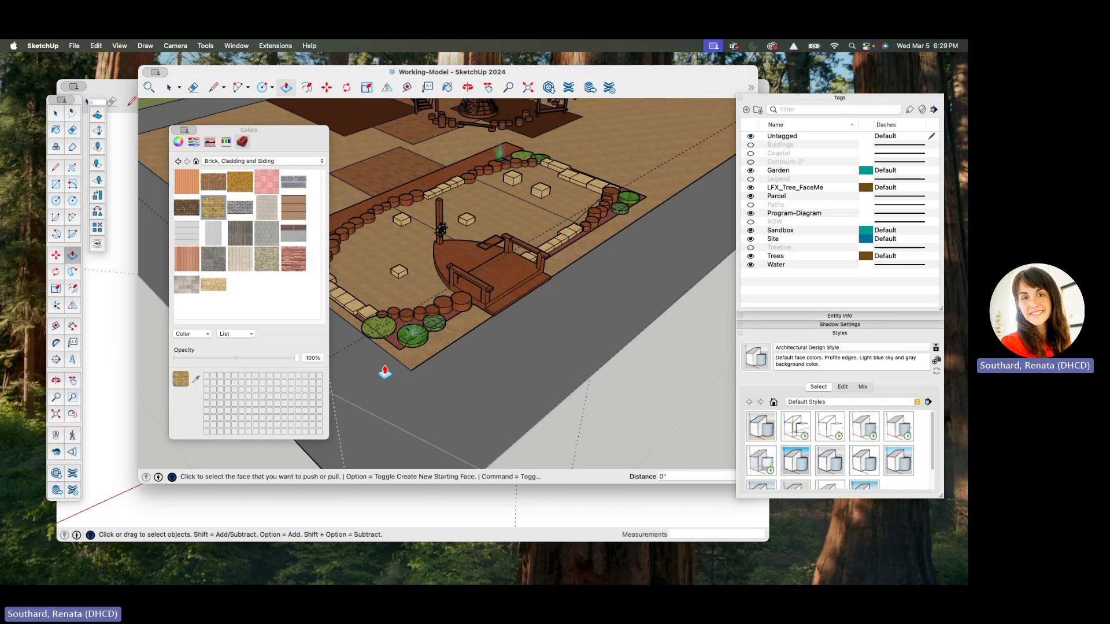
scroll(381, 373, "down", 6)
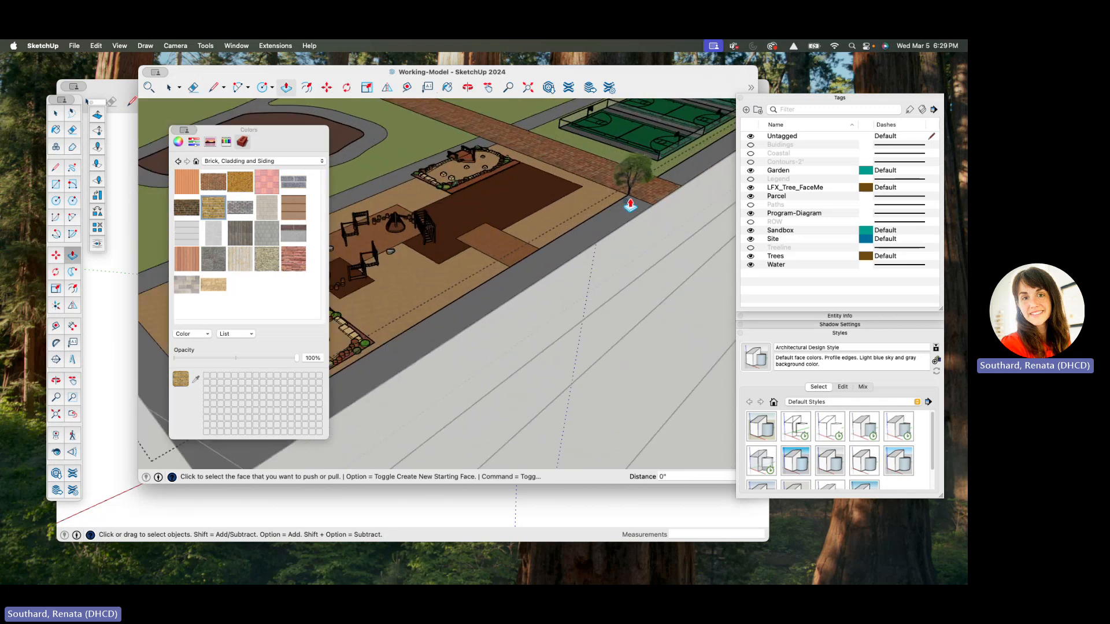
scroll(630, 205, "up", 3)
key("space")
left_click(606, 213)
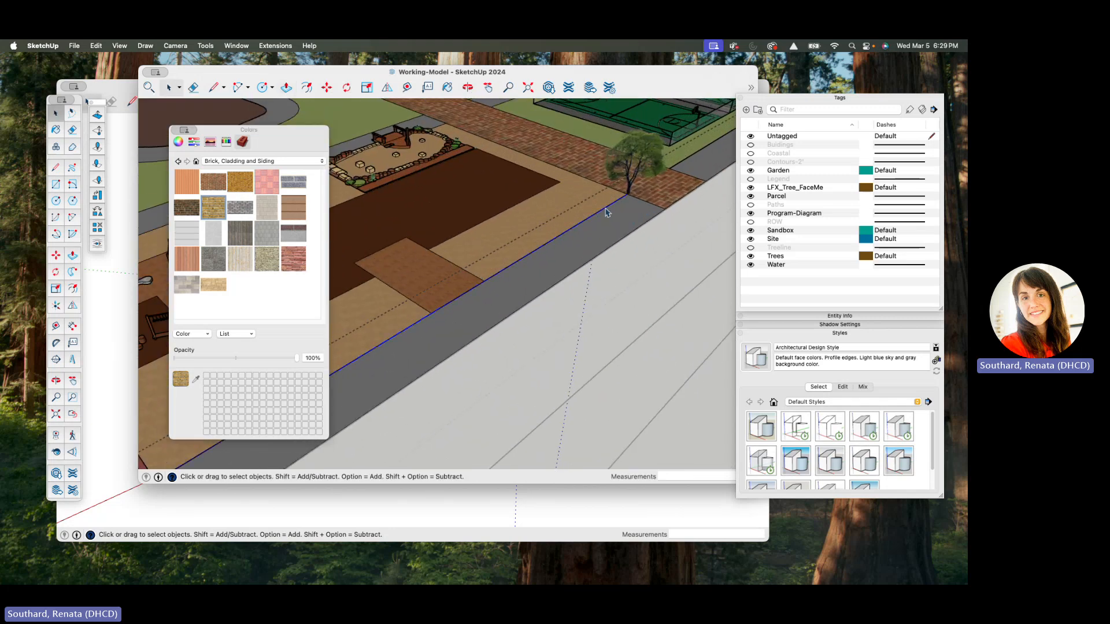
left_click_drag(260, 137, 175, 229)
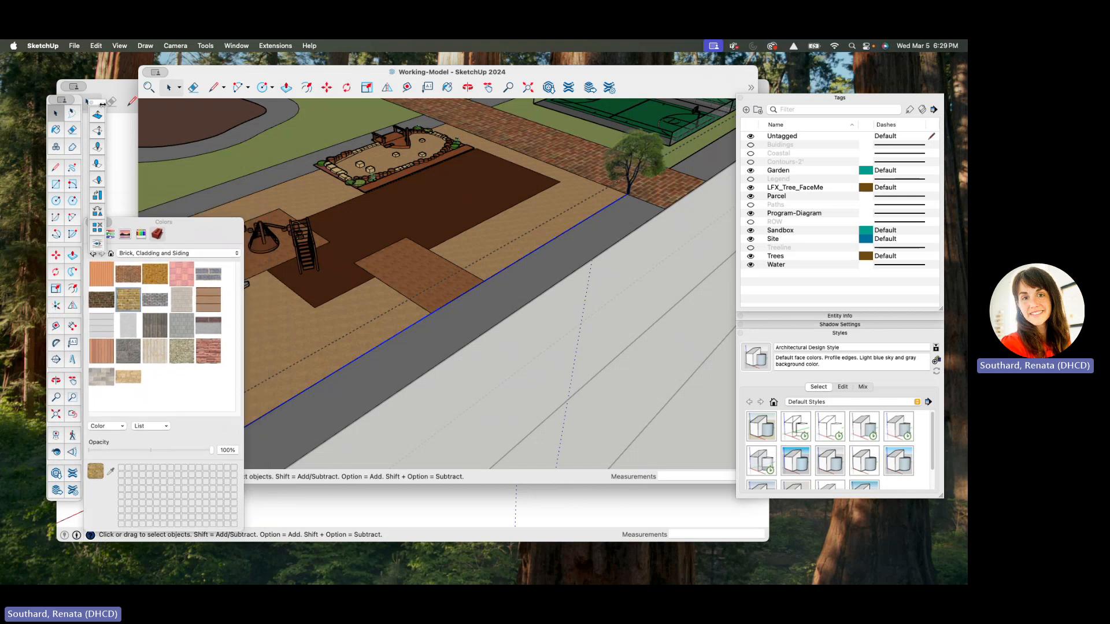
left_click_drag(103, 104, 157, 110)
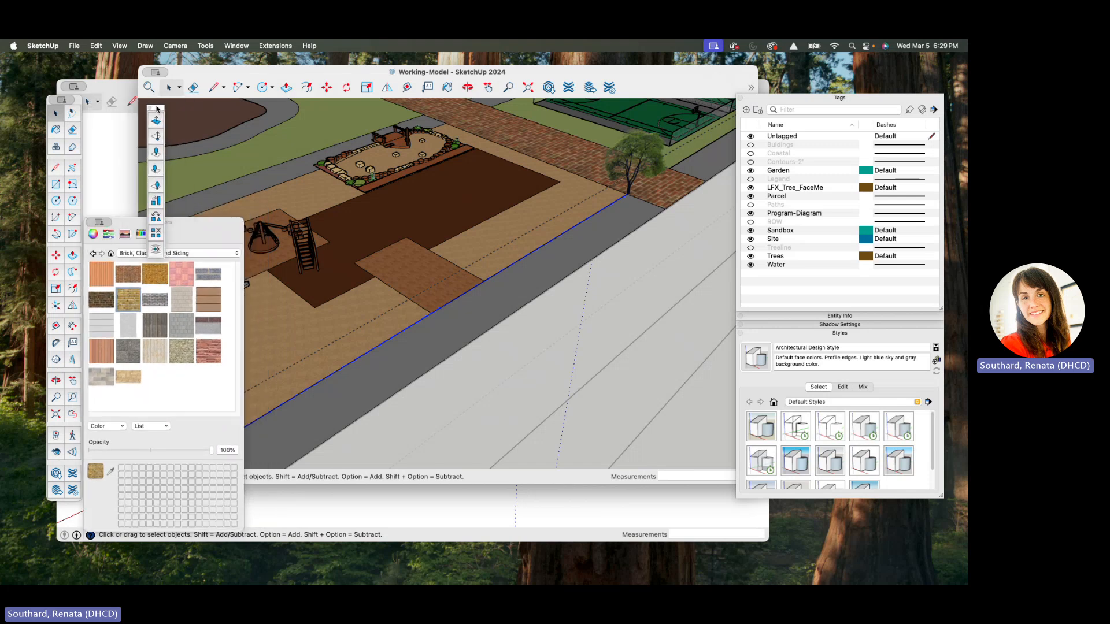
- Search the Extension Warehouse for "Random tools" and view the matching extension
left_click(276, 48)
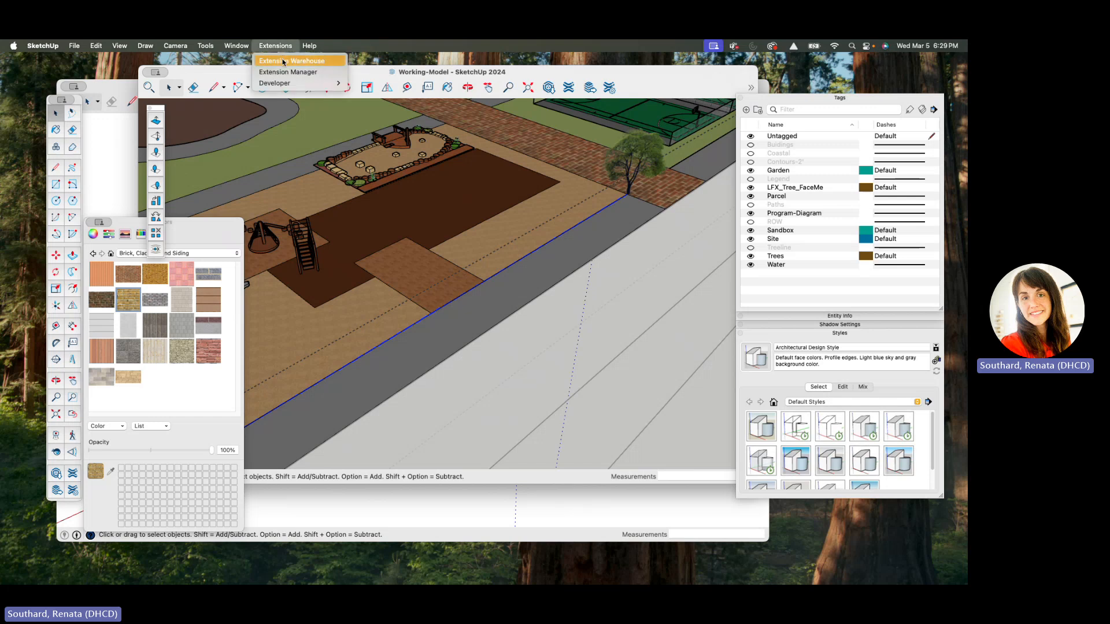
left_click(283, 61)
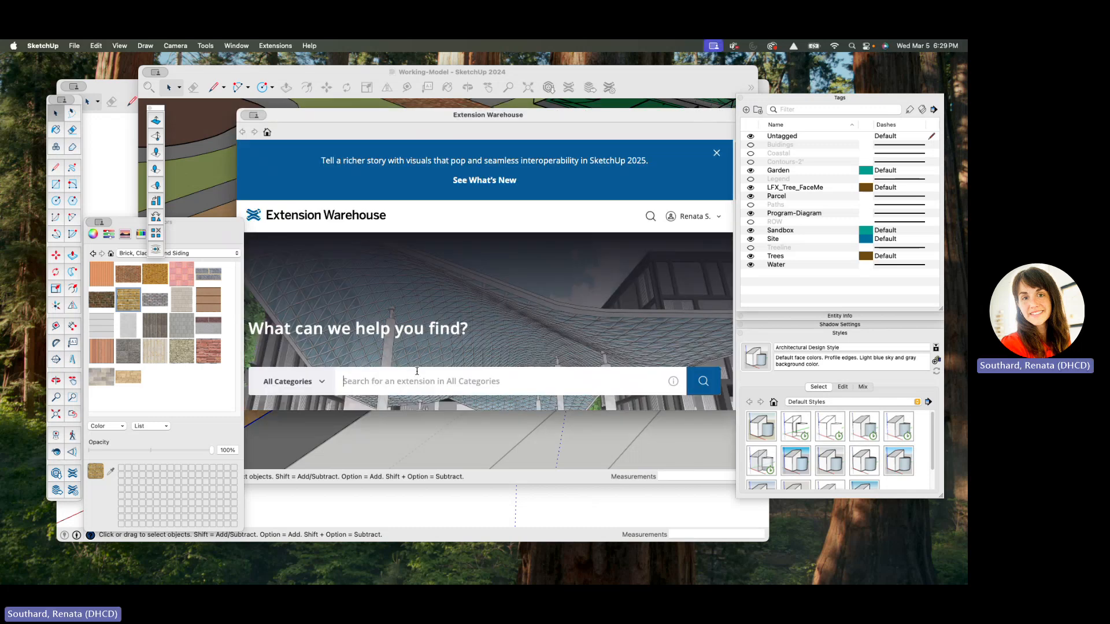
left_click(411, 378)
type("Re")
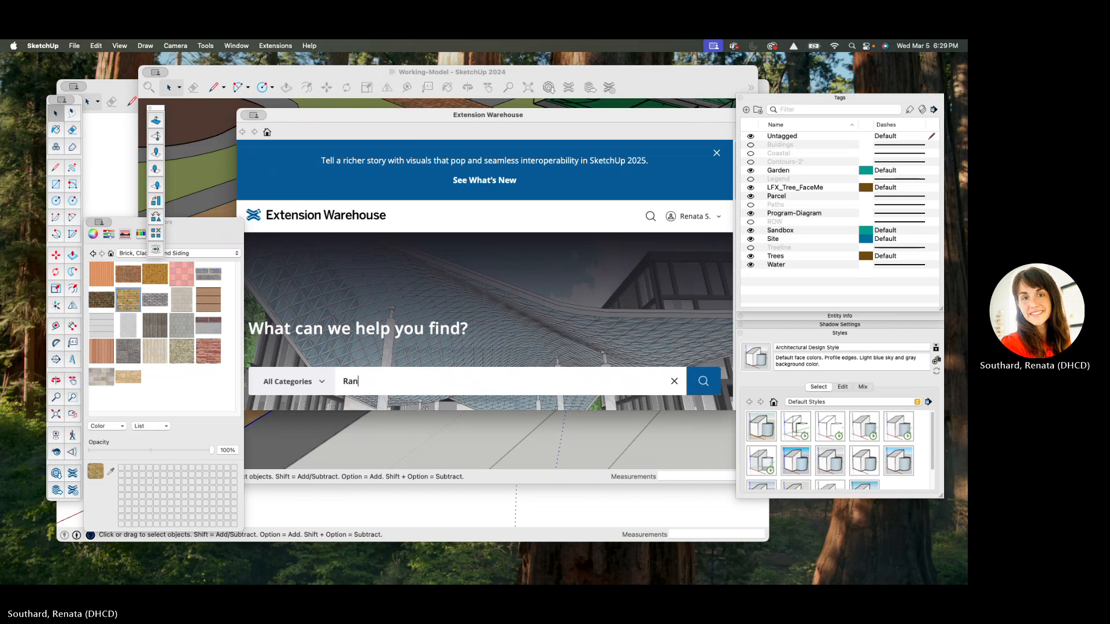
type("ndonm tools")
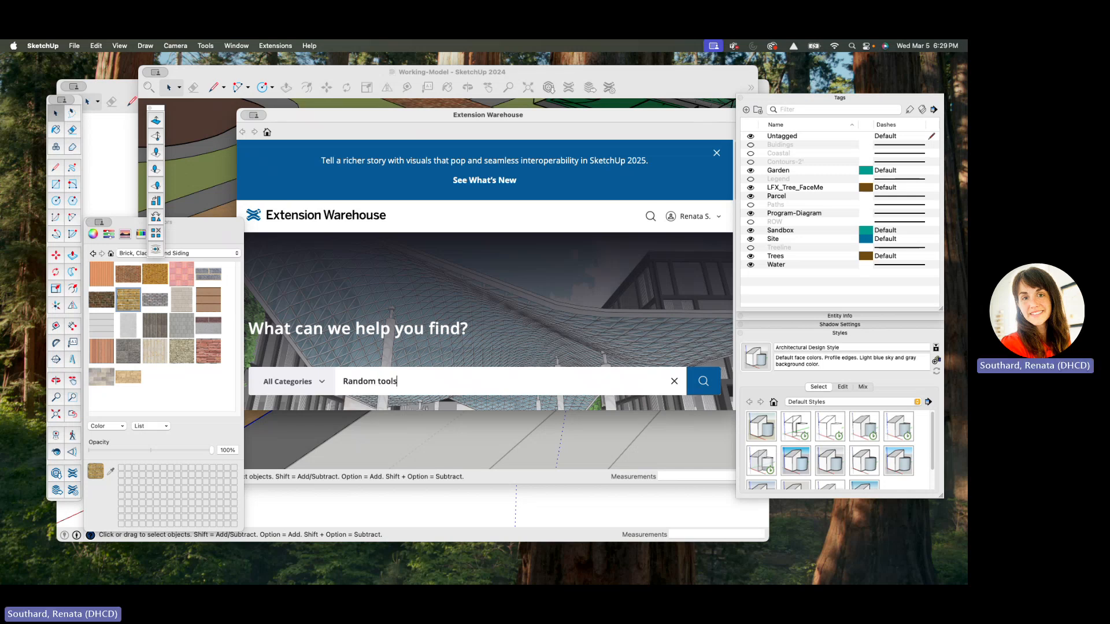
key("Return")
scroll(375, 338, "down", 3)
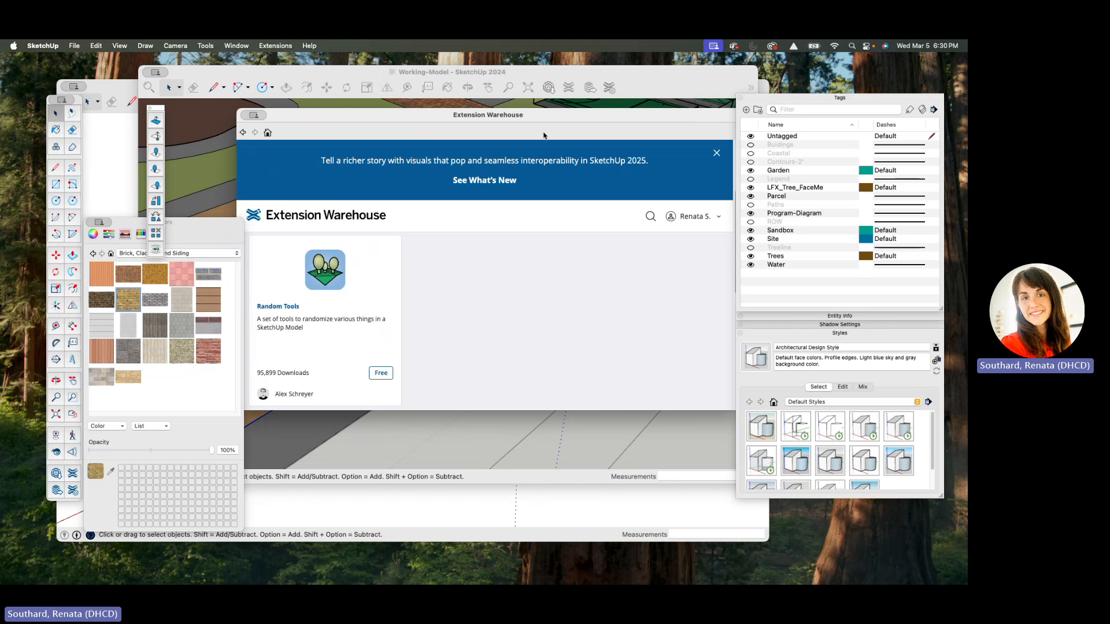
- Close the Extension Warehouse and the Colors palette to clear the view of the model
mouse_move(586, 119)
left_mouse_down()
mouse_move(543, 129)
mouse_move(641, 192)
left_mouse_up()
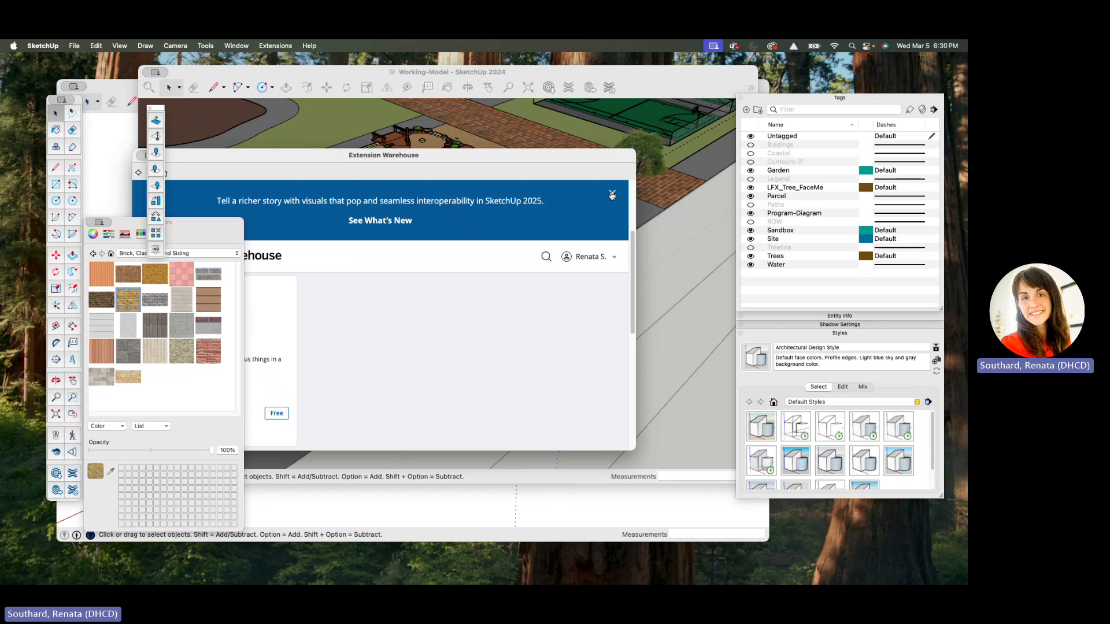
left_click(613, 195)
left_click_drag(267, 157, 238, 177)
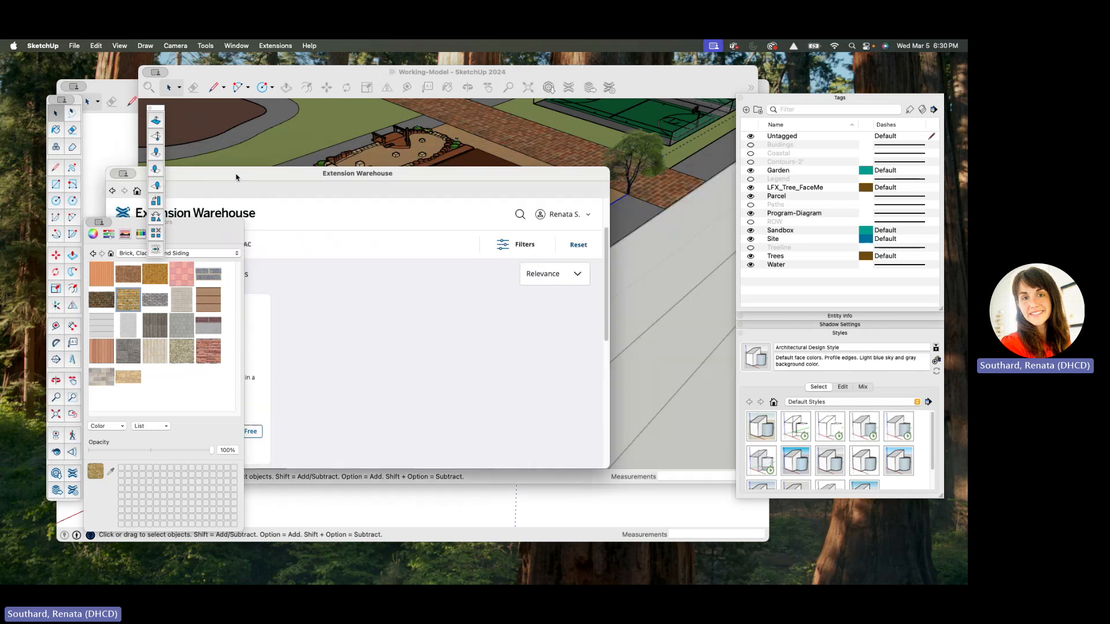
left_click(107, 181)
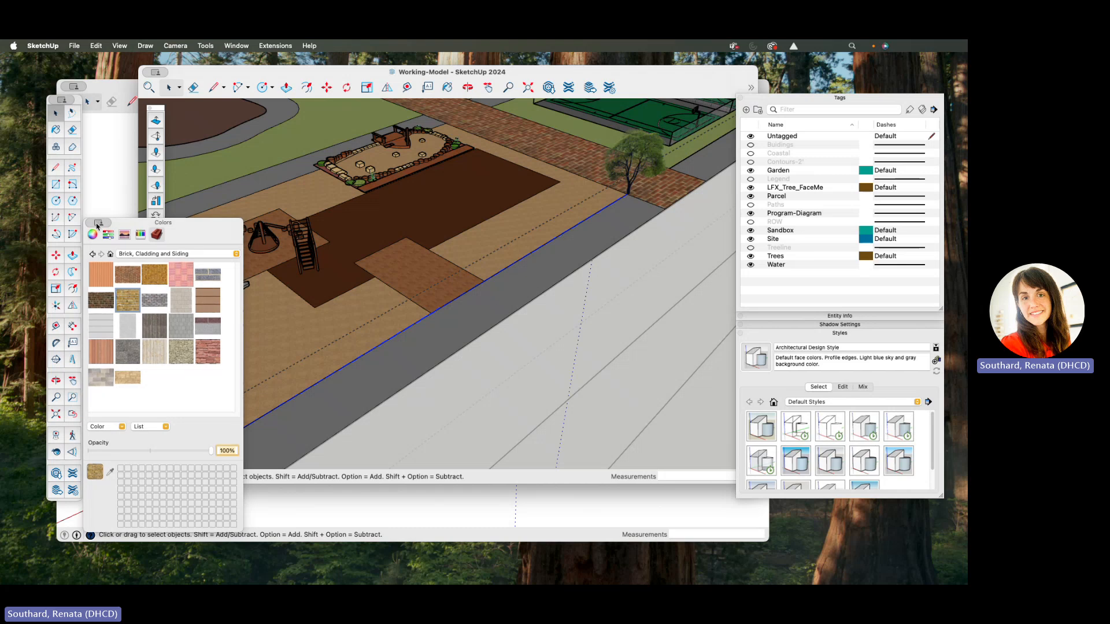
left_click_drag(207, 225, 266, 241)
left_click(159, 233)
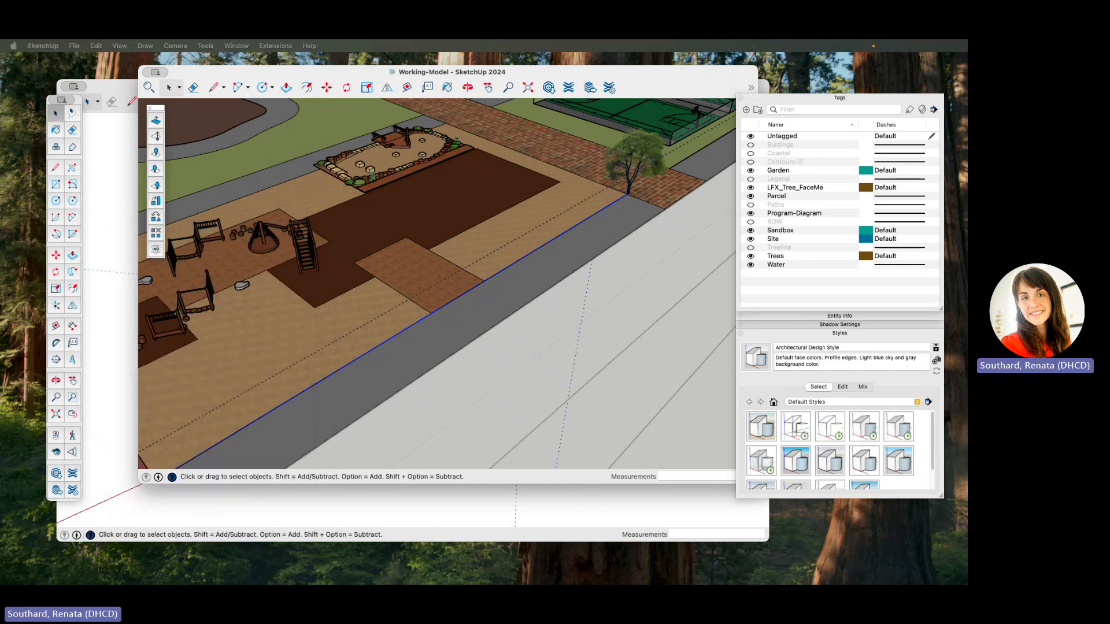
- Place copies of the tree randomly along the selected edge with at most 35 copies, rotation 0, scale variation .25, Normal orientation and tag Trees
mouse_move(497, 322)
middle_mouse_down()
mouse_move(520, 287)
mouse_move(575, 269)
mouse_move(515, 255)
middle_mouse_up()
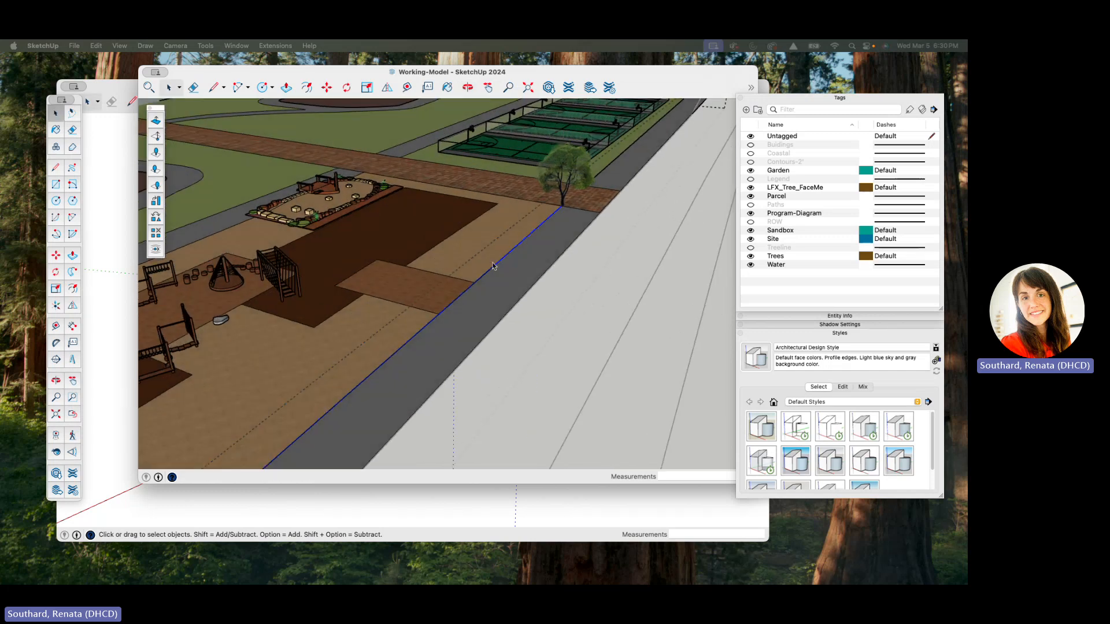
scroll(395, 160, "down", 3)
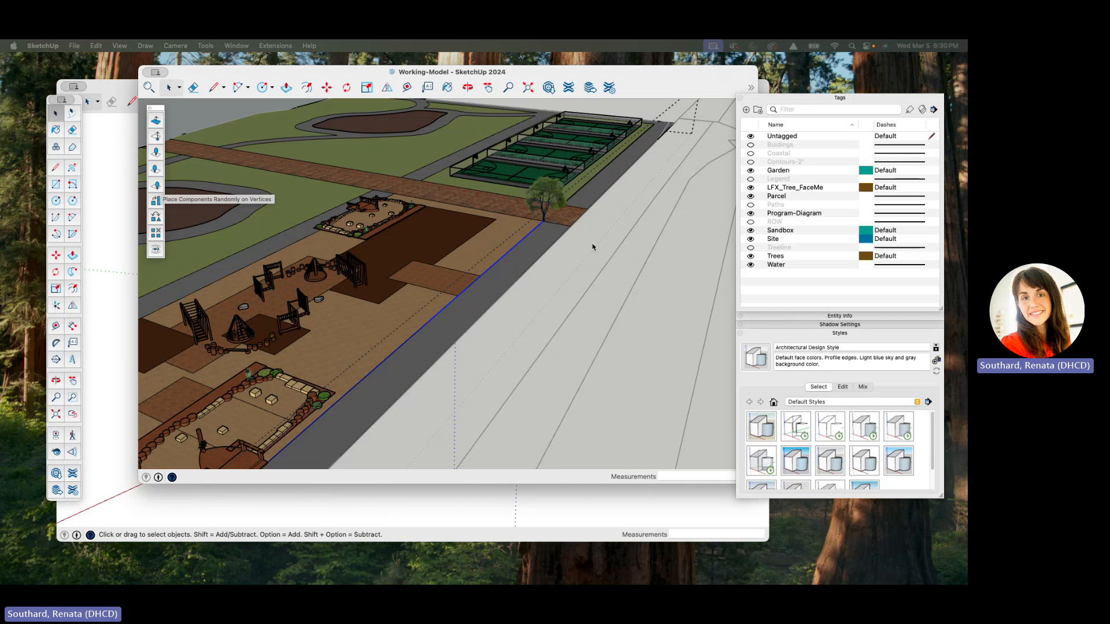
scroll(534, 225, "up", 6)
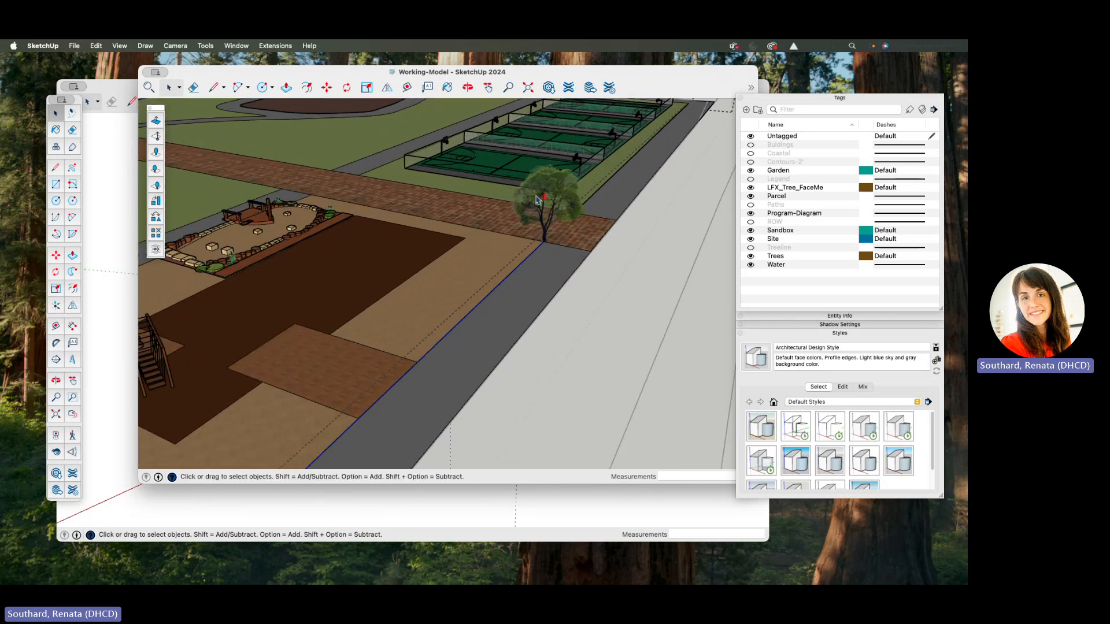
left_click(539, 205)
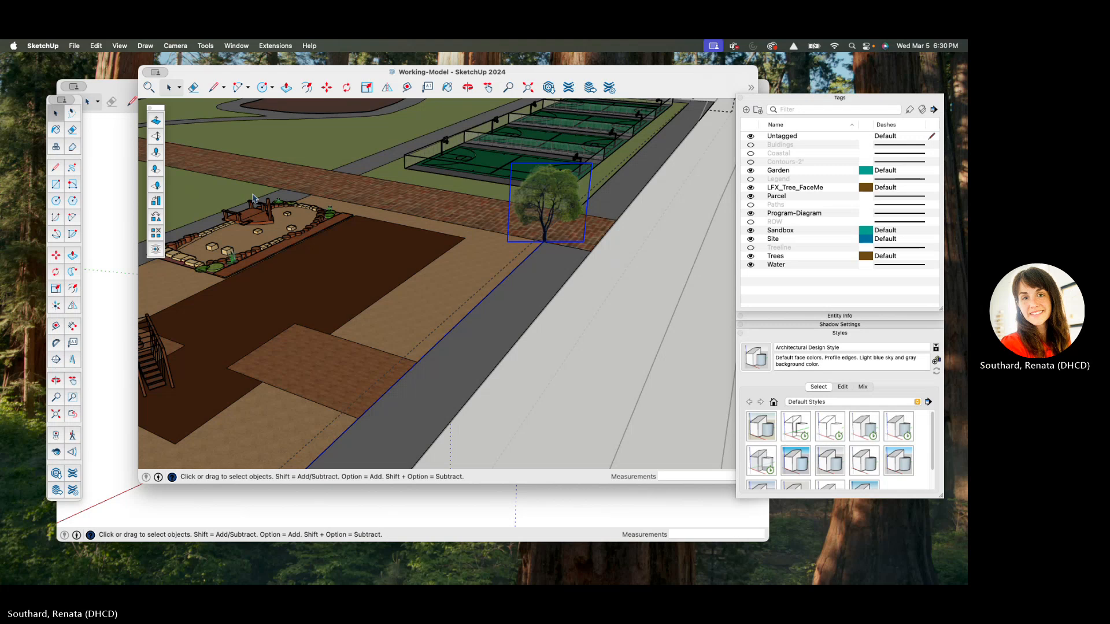
left_click(155, 170)
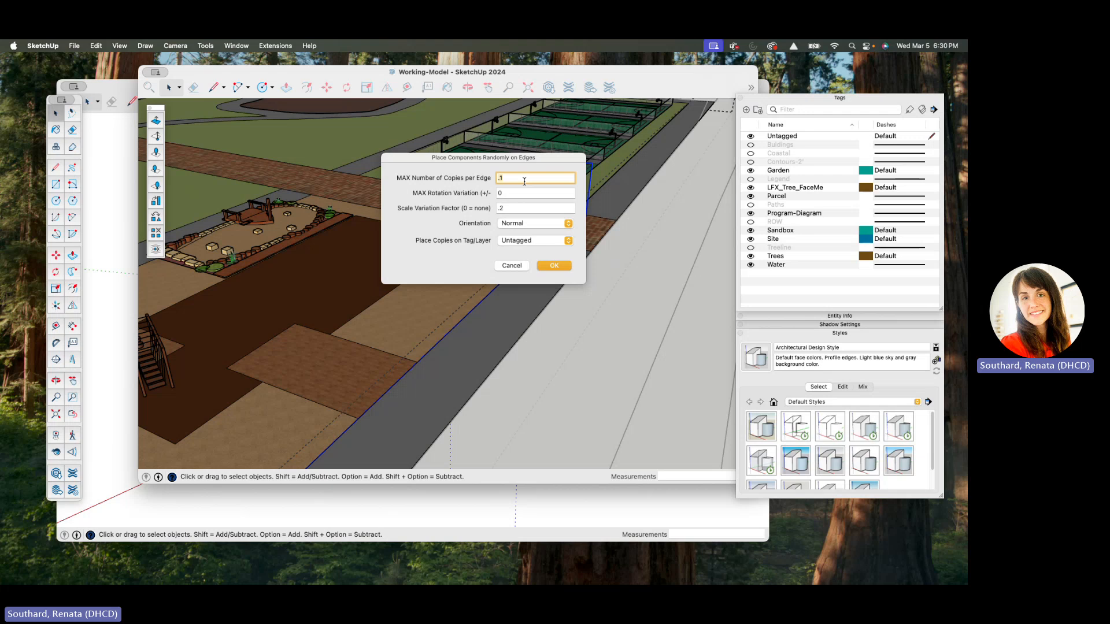
type("35")
left_click(511, 194)
left_click(493, 208)
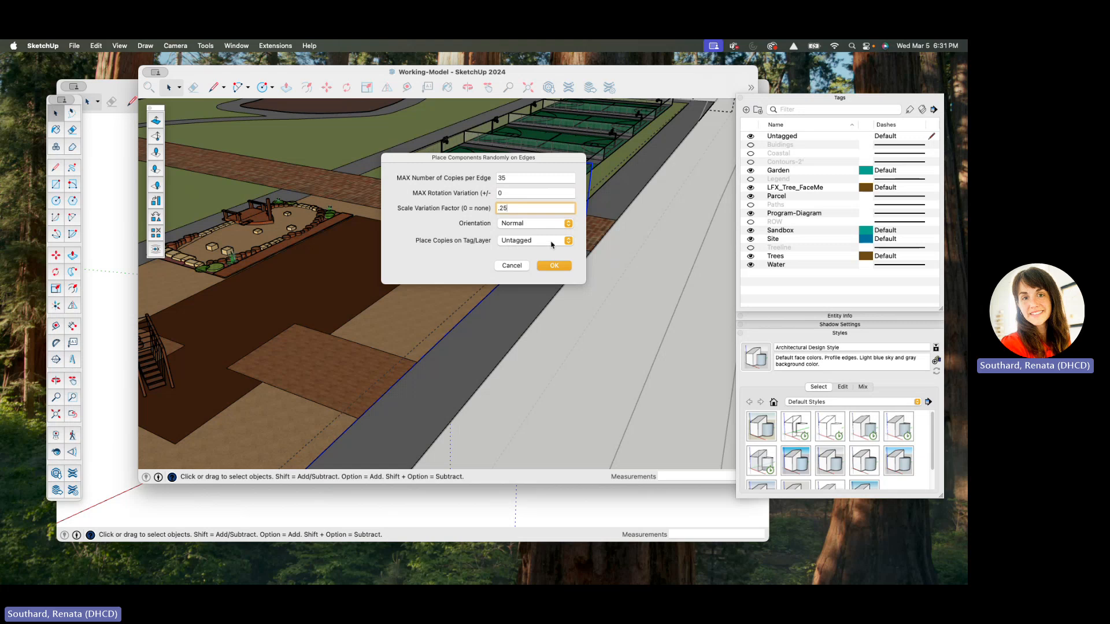
left_click(569, 241)
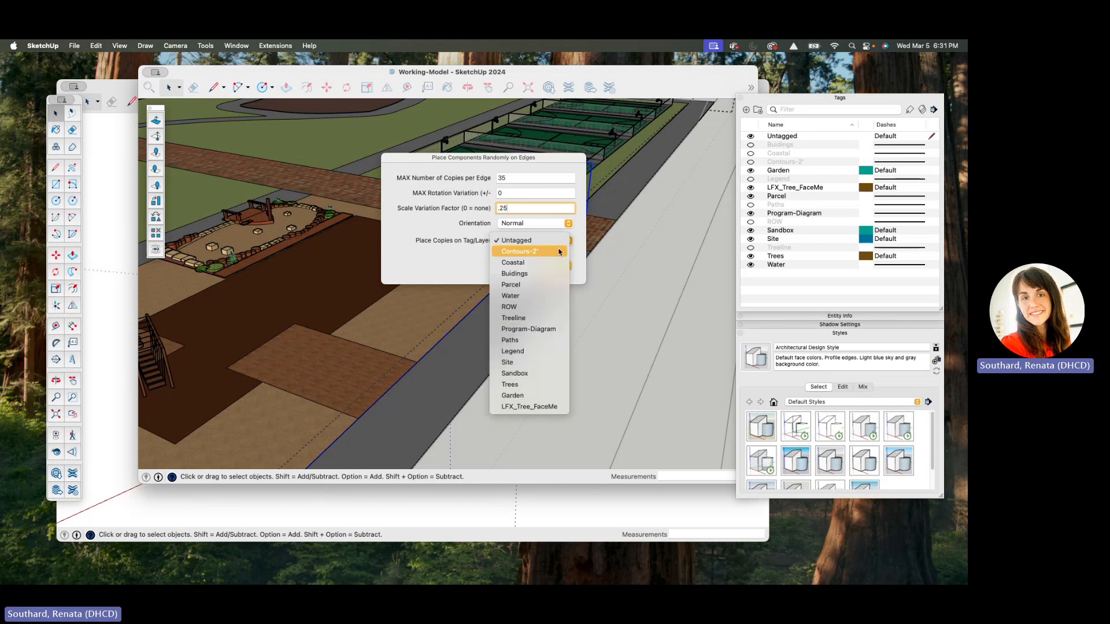
left_click(518, 385)
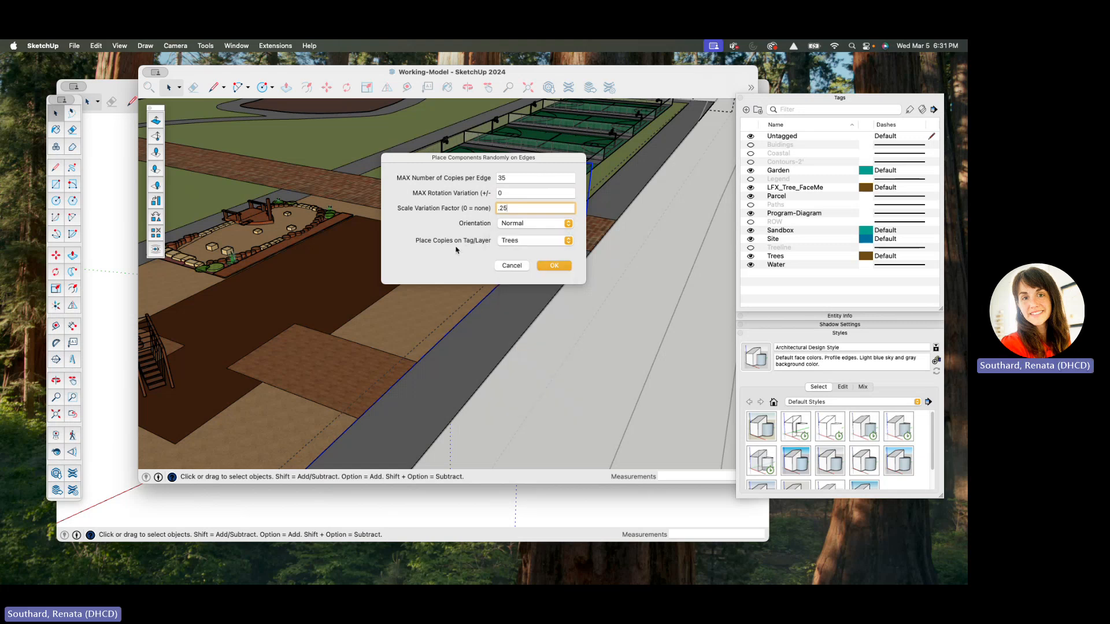
left_click(555, 267)
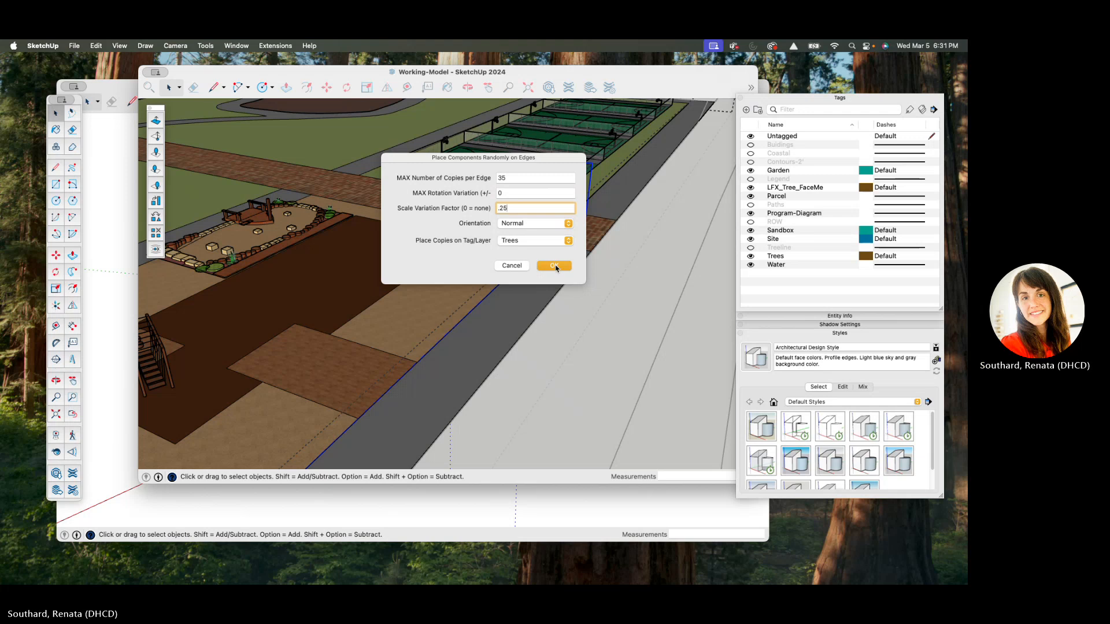
- Close the site group and examine the row of trees along the playground's street edge from several angles
scroll(492, 246, "down", 5)
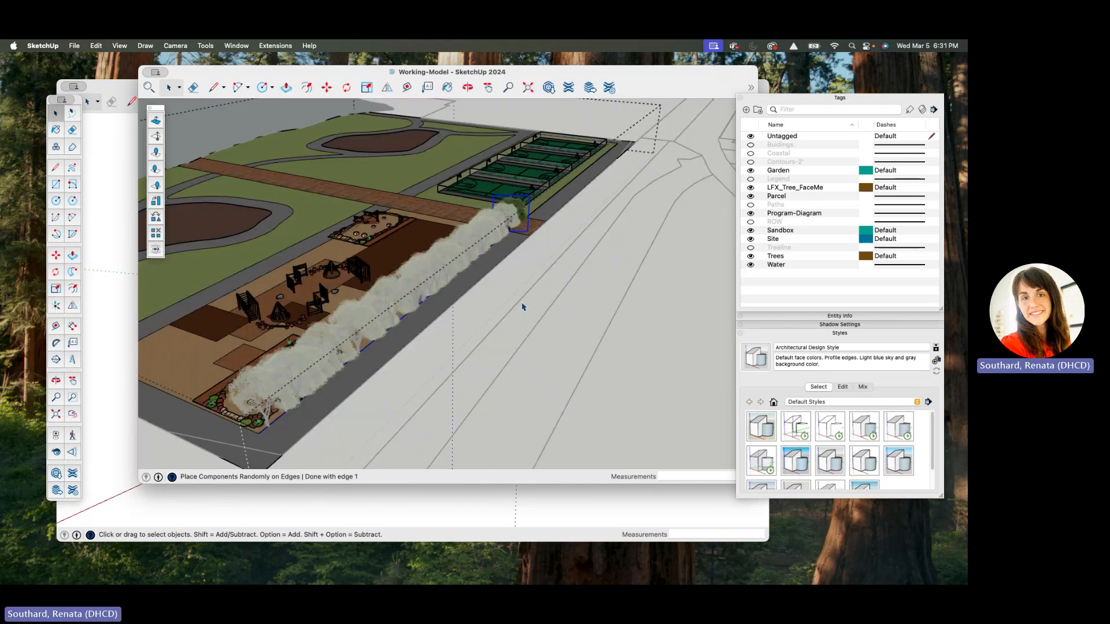
middle_click_drag(522, 304, 481, 331)
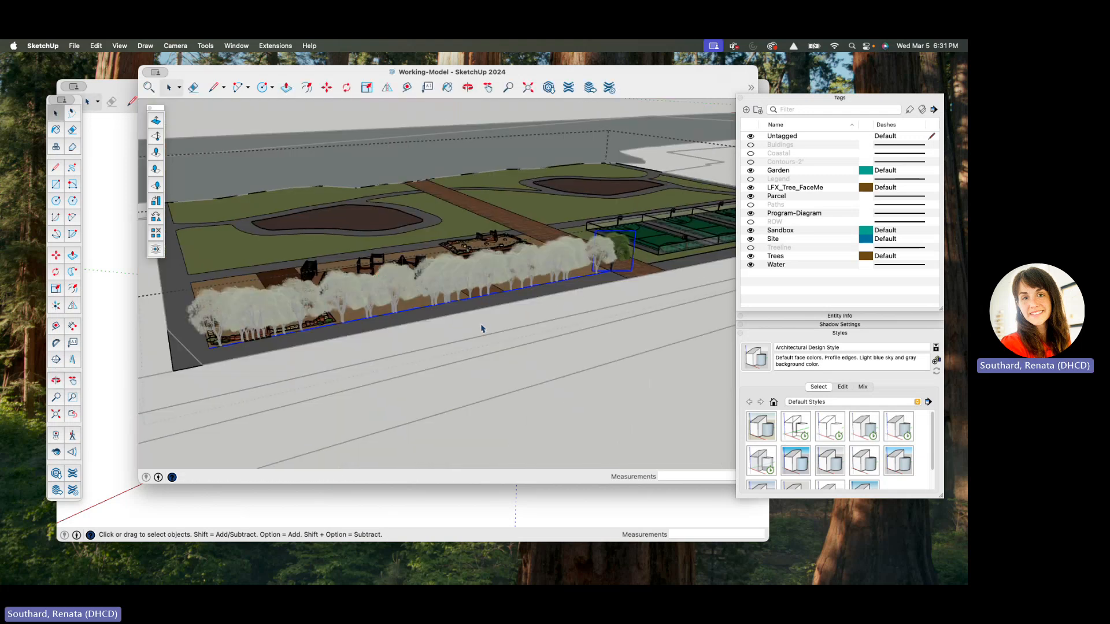
scroll(428, 292, "up", 3)
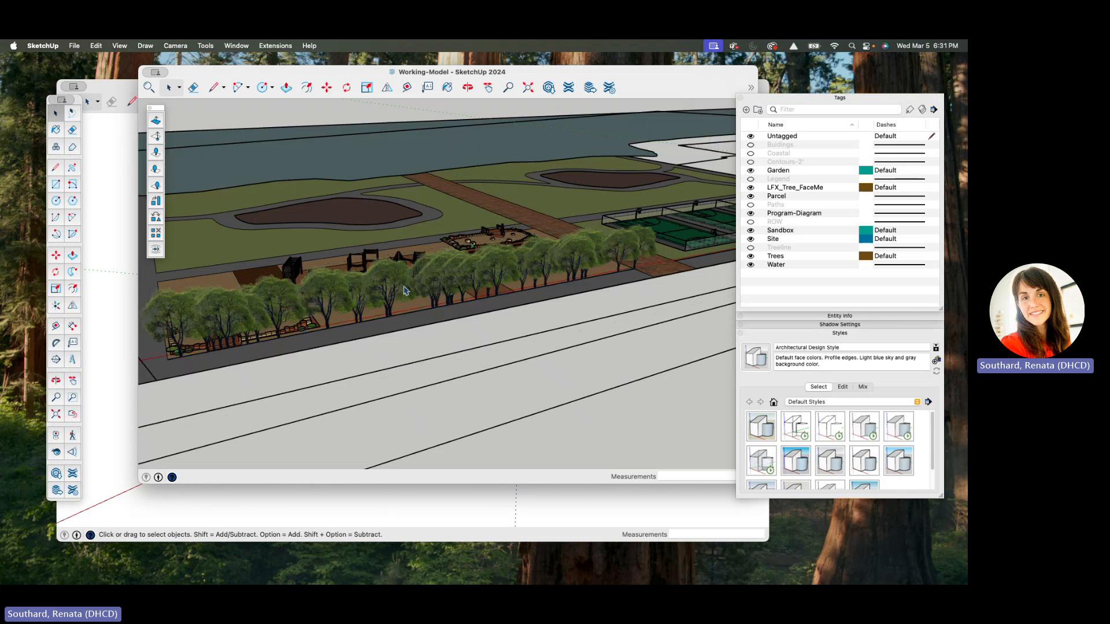
scroll(405, 292, "down", 5)
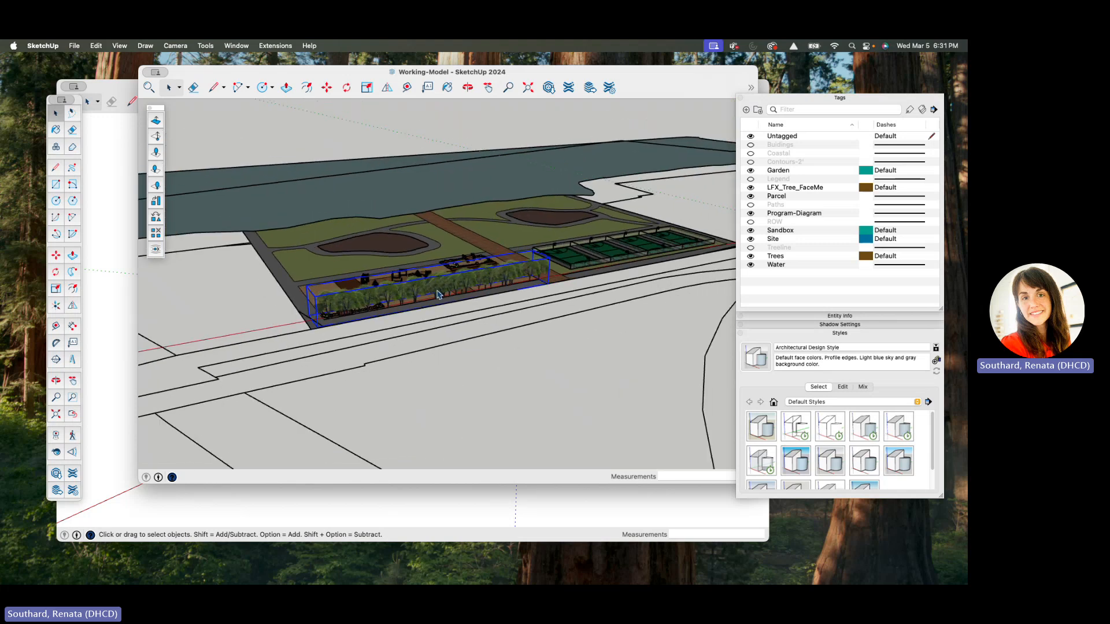
middle_click_drag(404, 292, 337, 312)
scroll(489, 320, "up", 4)
scroll(491, 317, "down", 3)
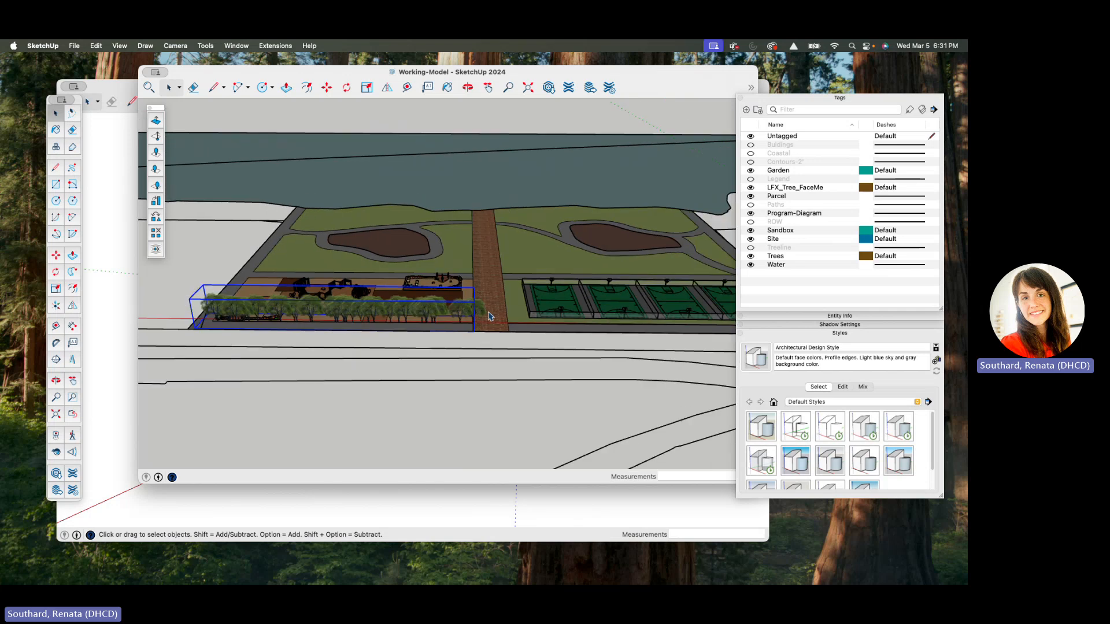
middle_click_drag(446, 312, 396, 273)
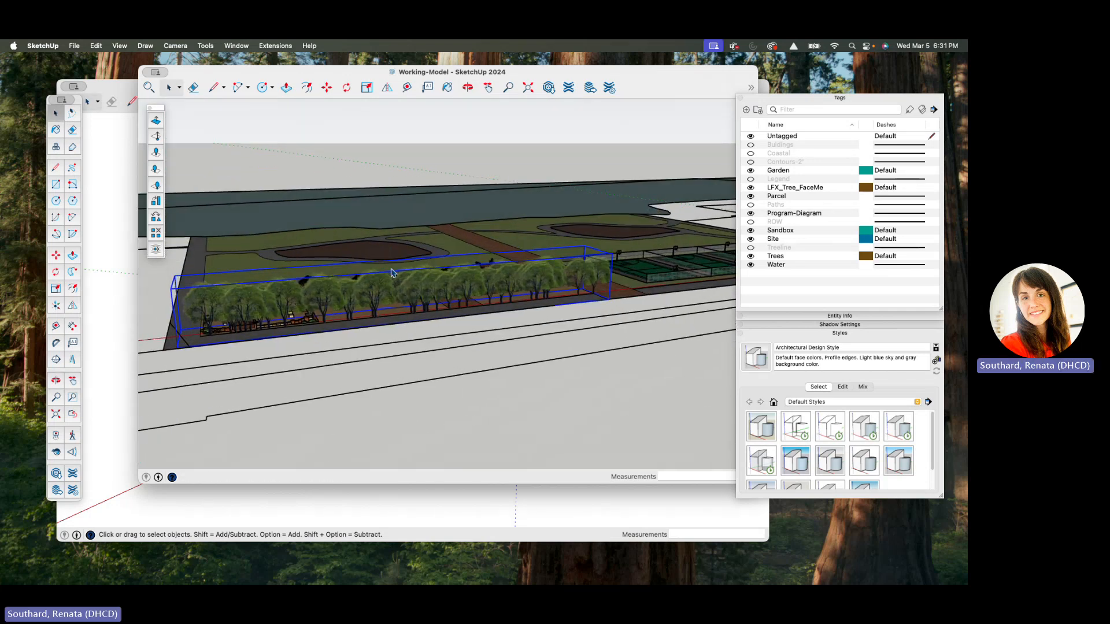
- Cut the row of trees and paste it in place inside the site group
key("super+x")
left_click(403, 273)
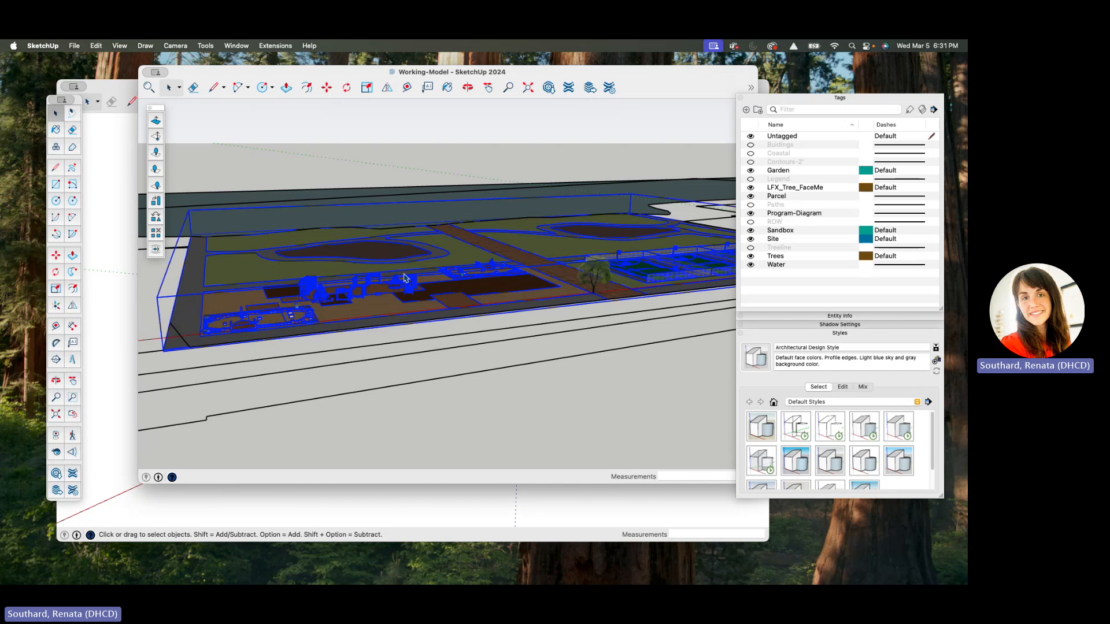
scroll(403, 291, "up", 3)
double_click(402, 295)
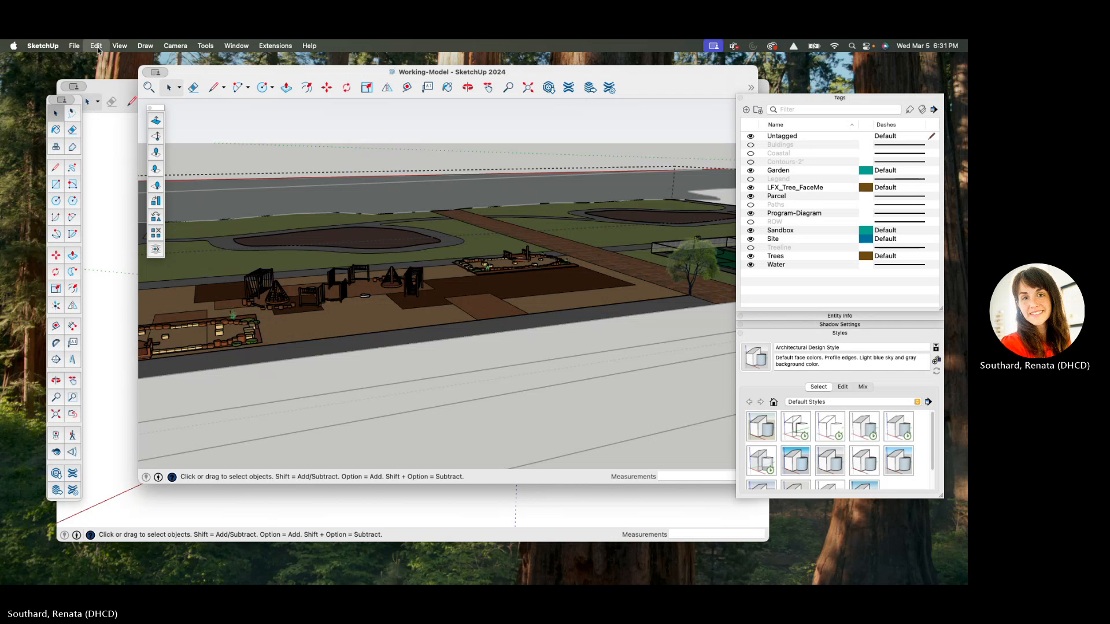
left_click(96, 46)
left_click(116, 124)
- Open the tree row group and move one tree from the crowded cluster near the playground corner about 40' 6" along the row
middle_click_drag(403, 302, 502, 385)
scroll(501, 386, "up", 5)
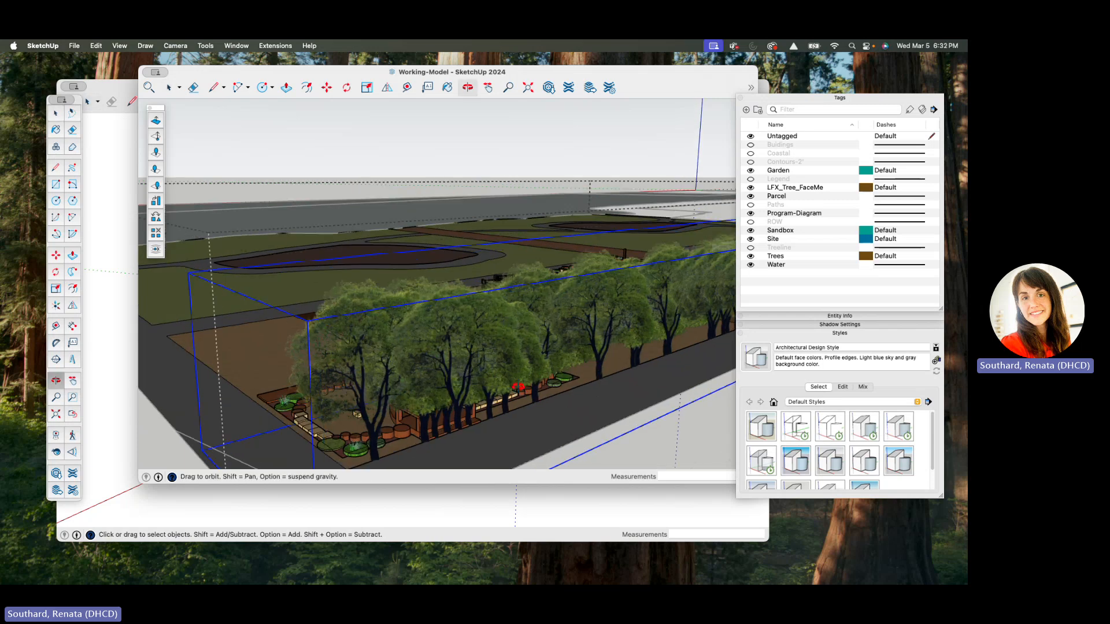
double_click(474, 398)
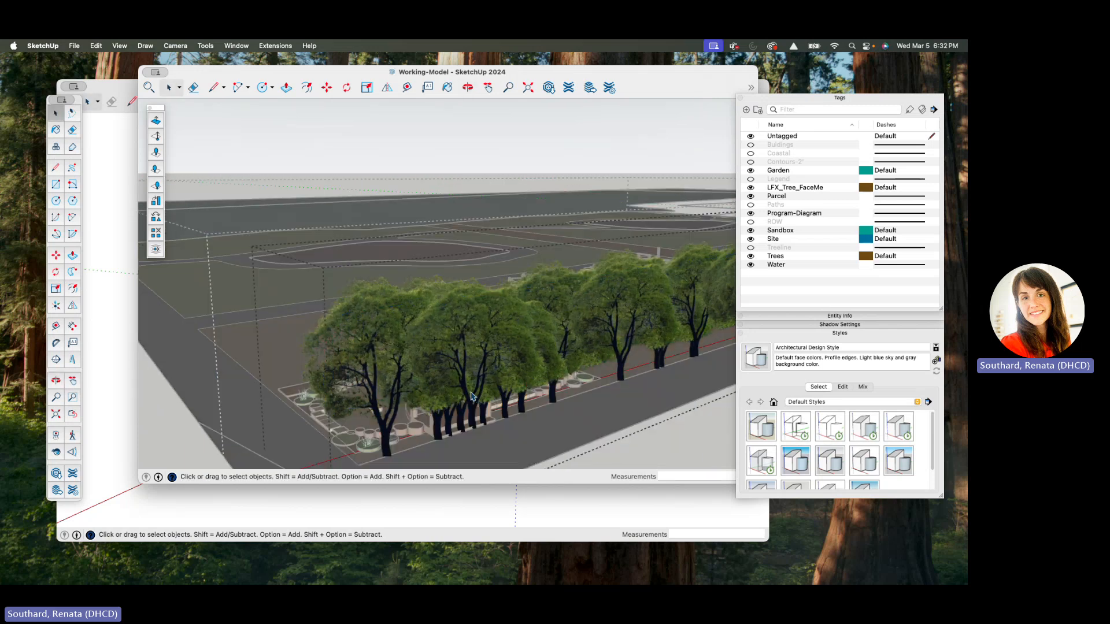
scroll(474, 397, "down", 4)
scroll(433, 397, "up", 3)
left_click(432, 396)
scroll(433, 396, "up", 5)
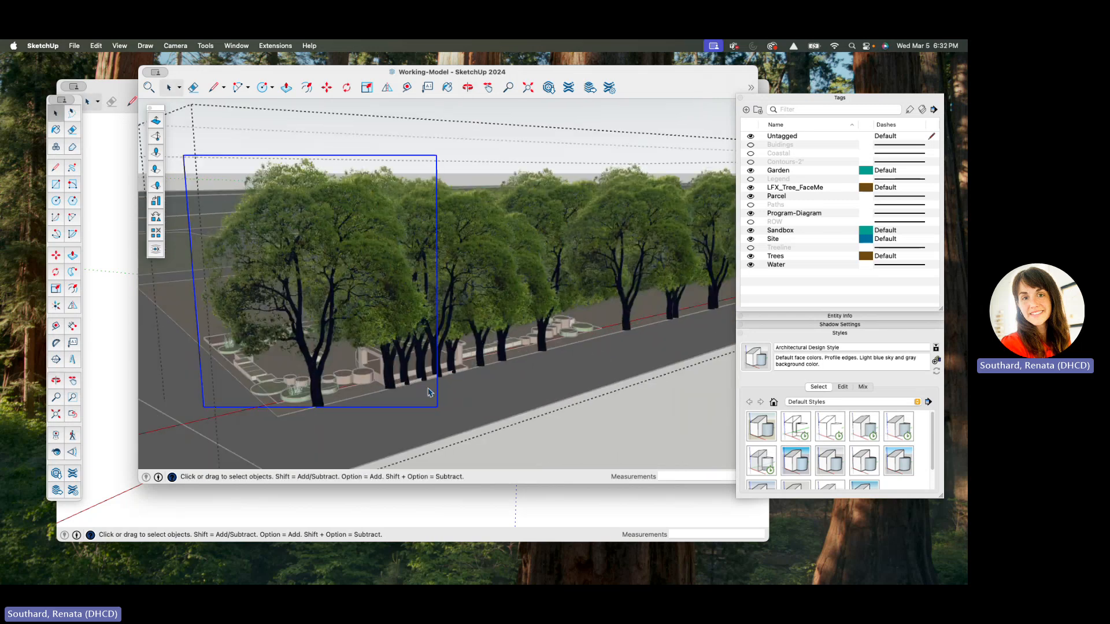
scroll(298, 351, "down", 5)
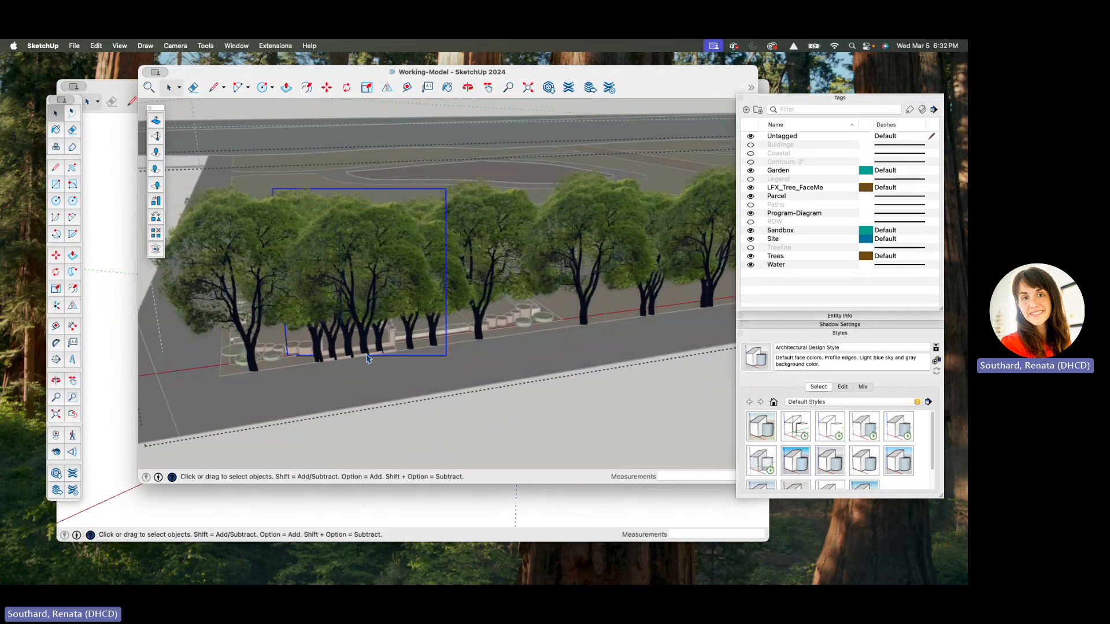
key("m")
left_click(369, 357)
left_click(538, 331)
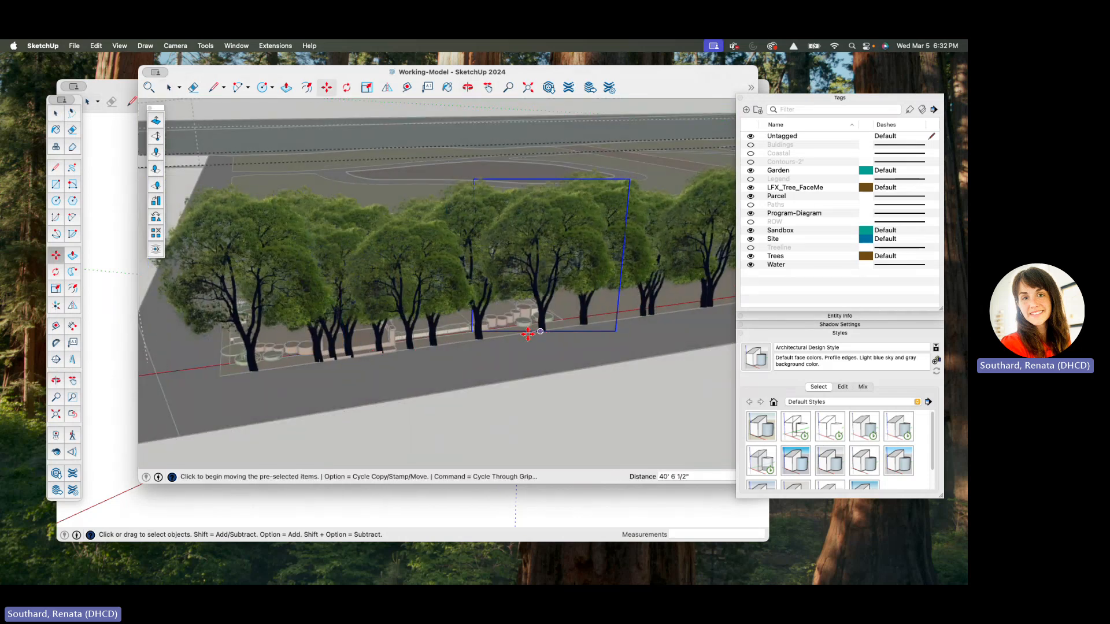
key("space")
- Move another tree from the corner cluster about 112' 9" along the row into a gap near the middle
scroll(383, 330, "down", 4)
left_click(338, 346)
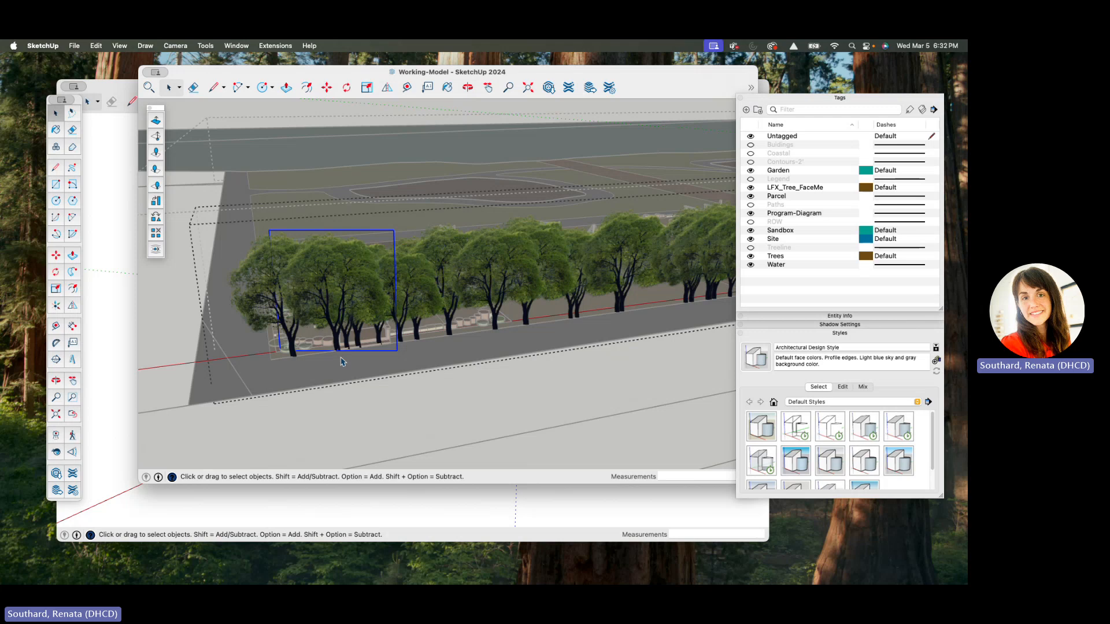
key("m")
left_click(341, 346)
scroll(556, 322, "down", 3)
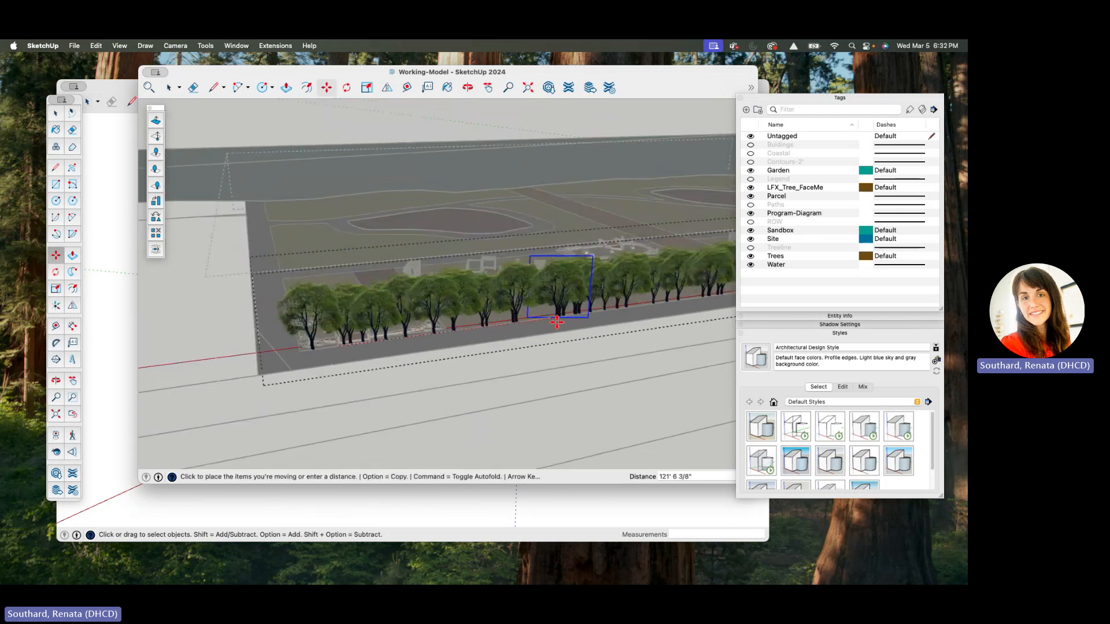
scroll(556, 322, "up", 3)
left_click(538, 324)
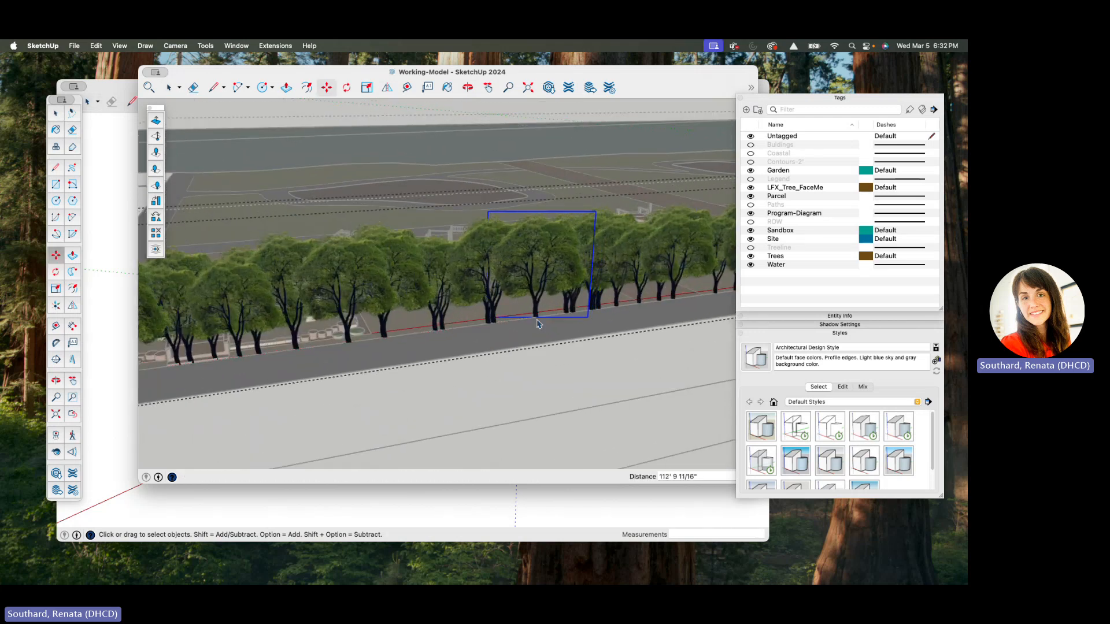
key("space")
- Delete overlapping trees from the crowded clusters in the middle of the row and near the brick path
left_click(578, 314)
key("Delete")
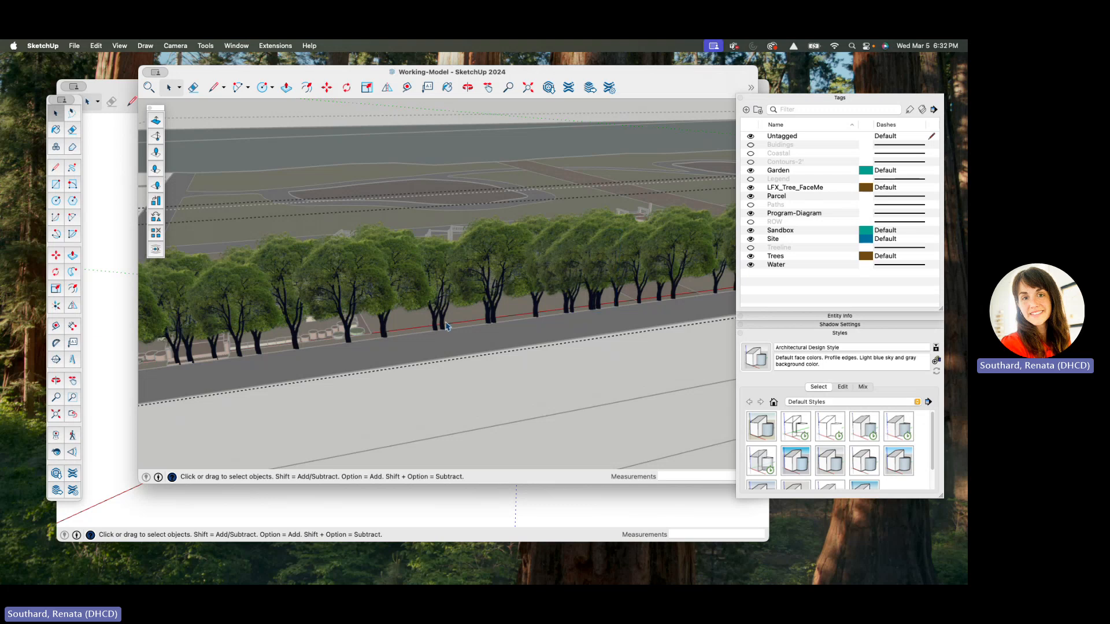
left_click(445, 325)
key("Delete")
scroll(272, 327, "down", 4)
middle_click_drag(567, 295, 636, 369)
scroll(593, 367, "up", 5)
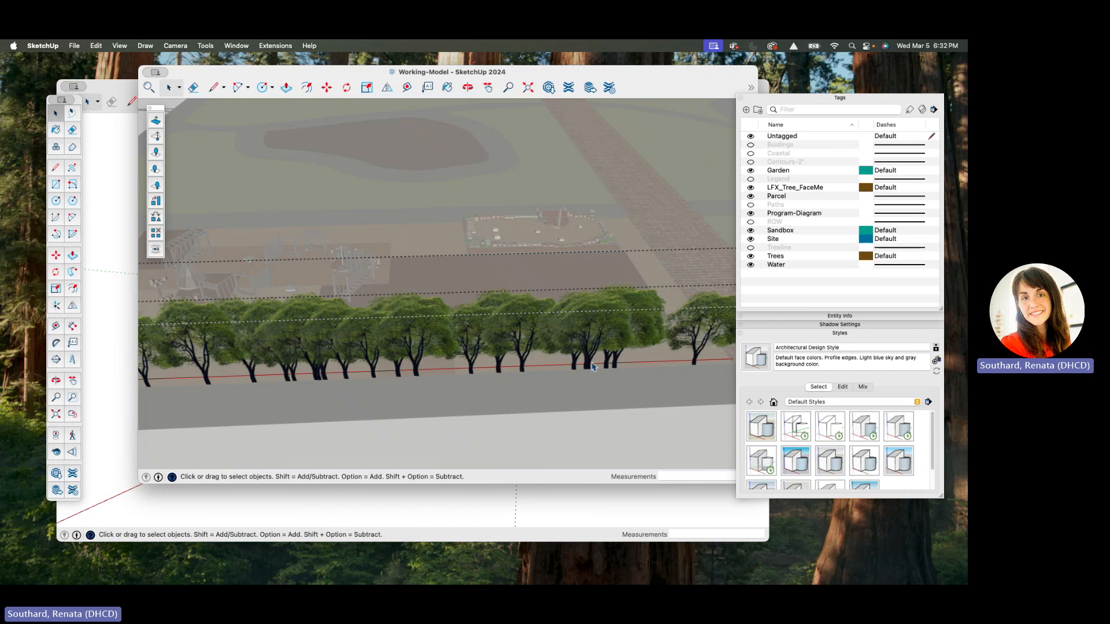
left_click(591, 364)
key("Delete")
left_click(588, 368)
key("Delete")
- Move a tree near the brick path about 13' along the row into the gap before the last tree
scroll(600, 365, "down", 3)
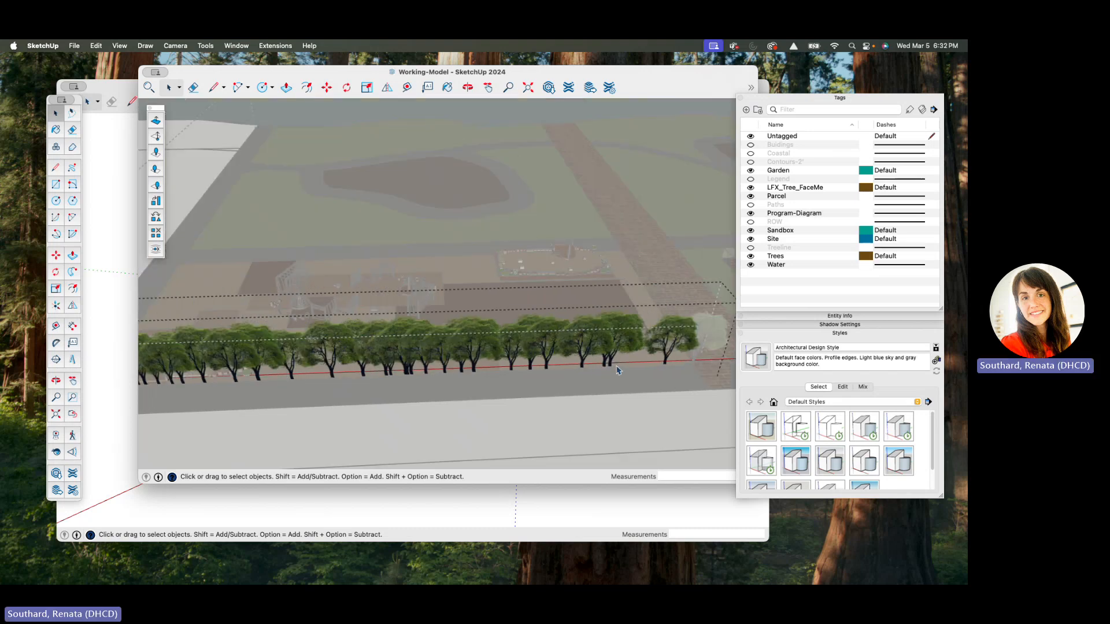
left_click(614, 370)
key("m")
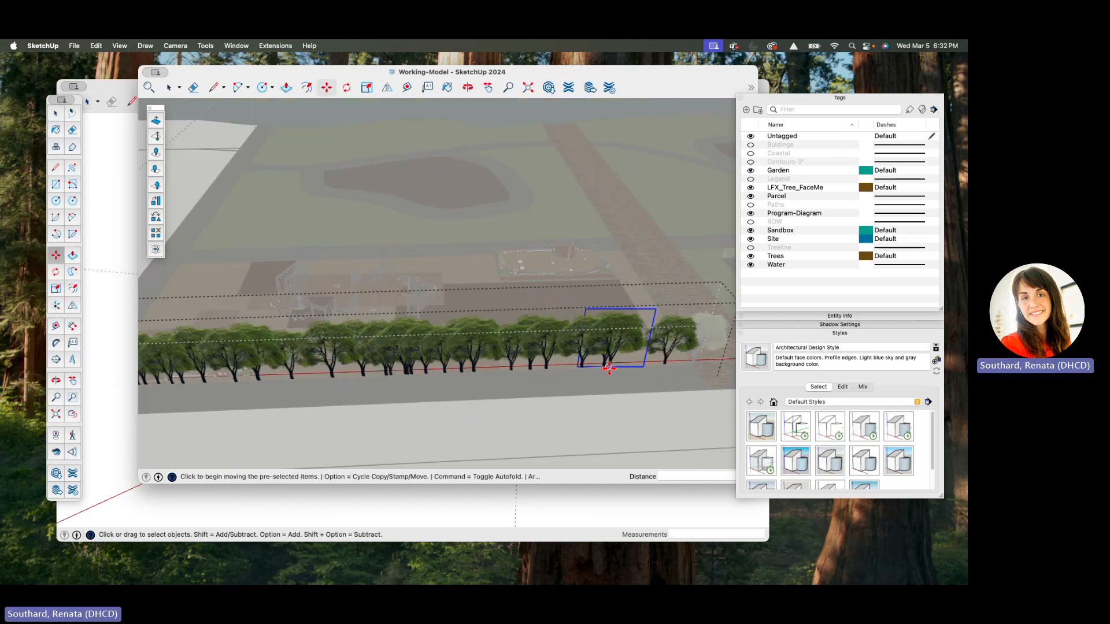
left_click(615, 371)
left_click(634, 364)
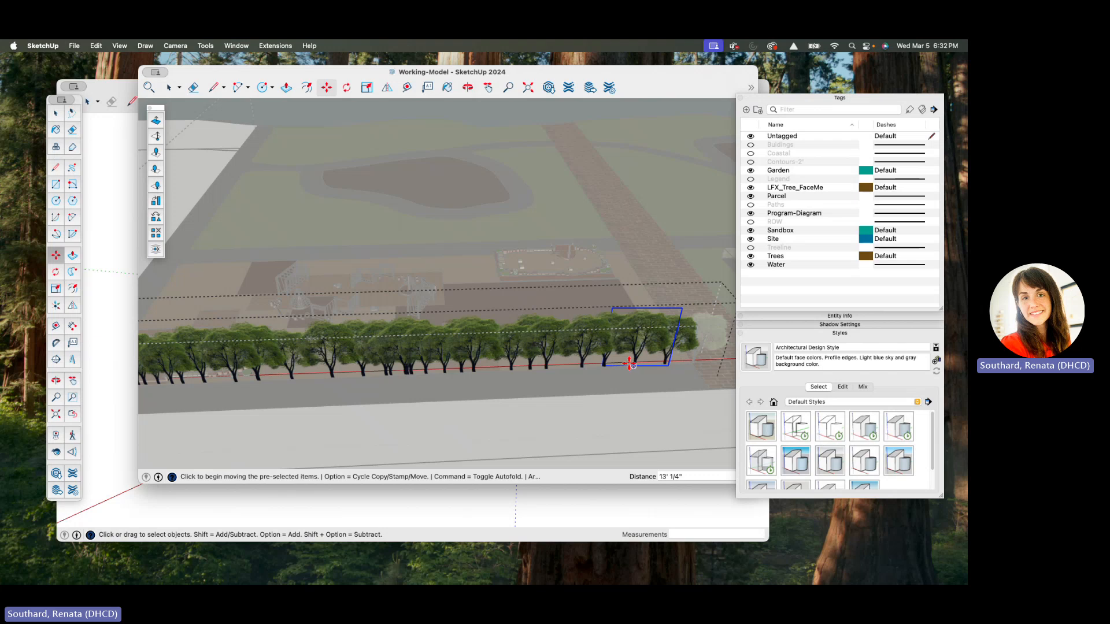
key("space")
- Check the dense cluster in the middle of the row, close the tree group and view the whole park from above
scroll(440, 376, "up", 3)
left_click(434, 378)
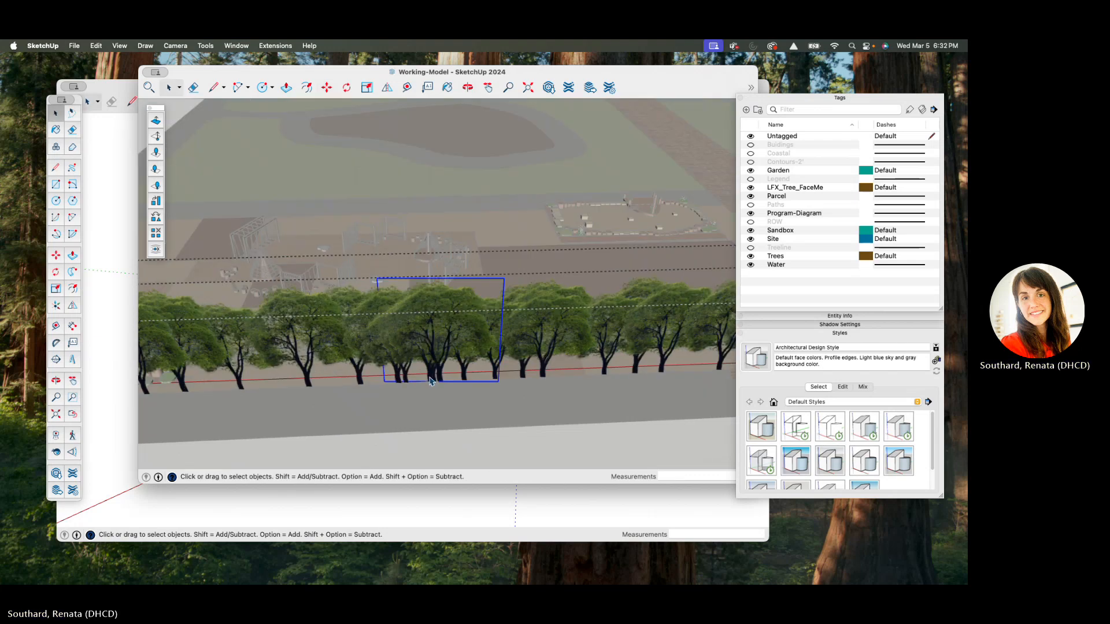
left_click(431, 382)
scroll(427, 375, "down", 5)
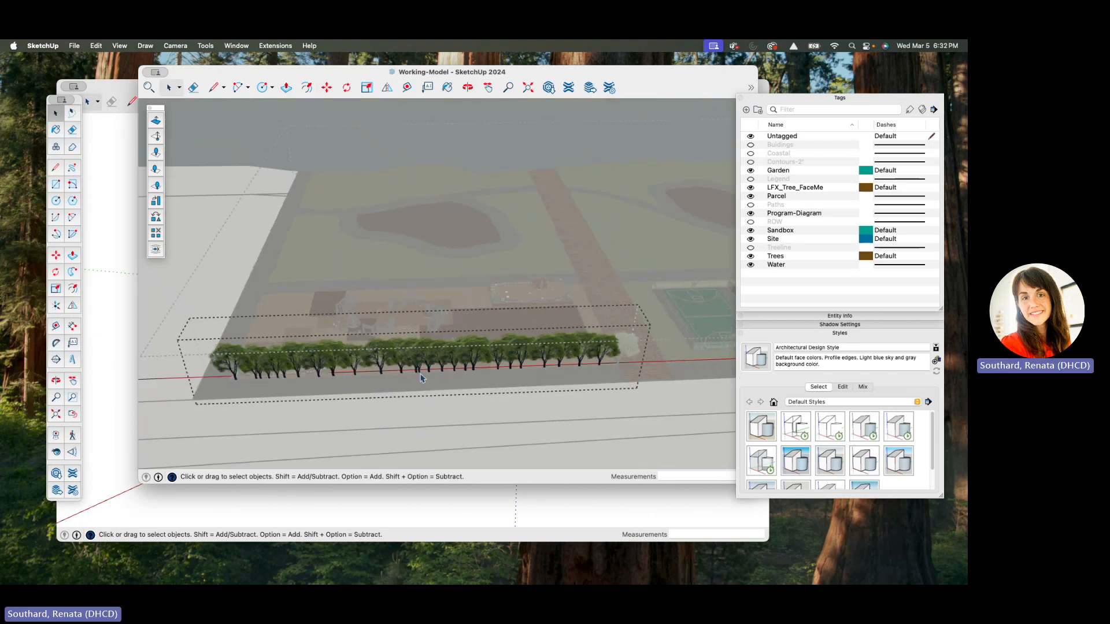
scroll(420, 379, "down", 10)
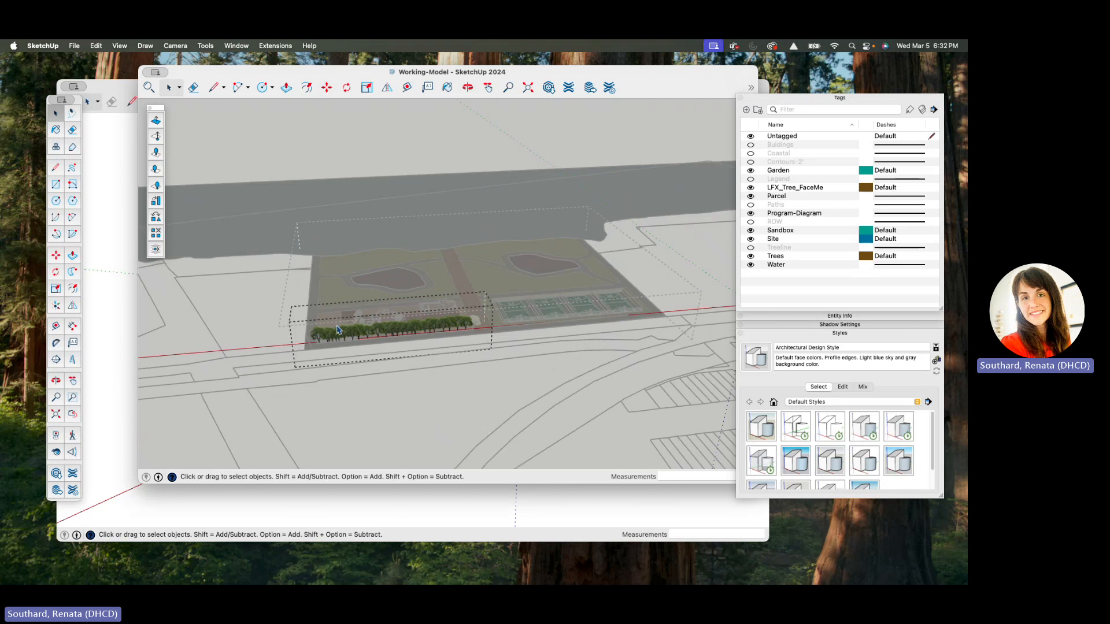
middle_click_drag(338, 327, 424, 324)
key("Escape")
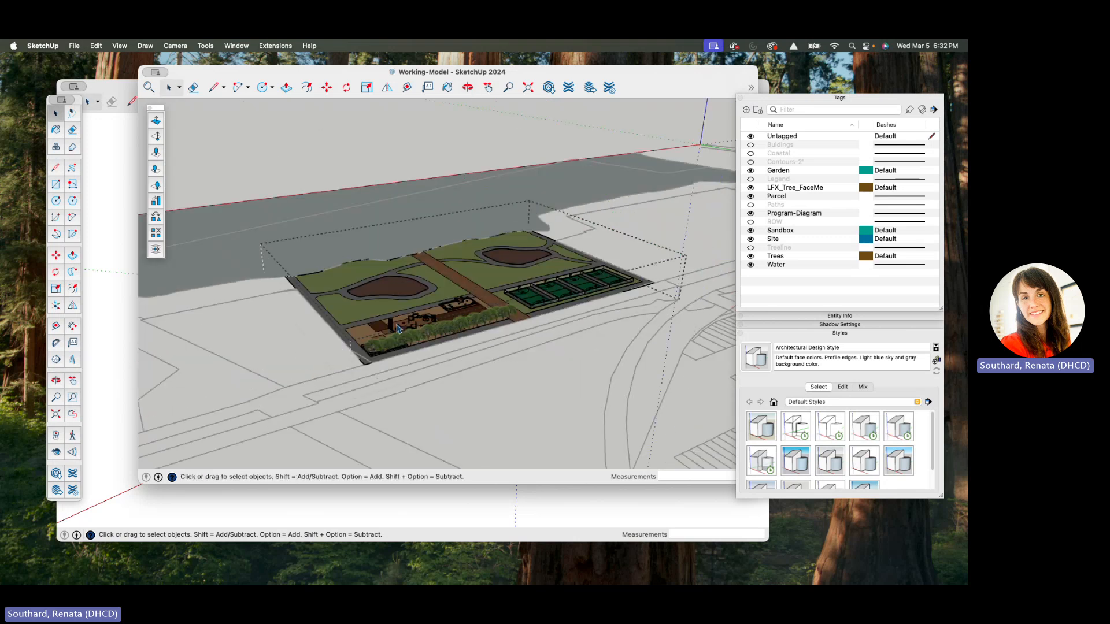
scroll(429, 334, "up", 6)
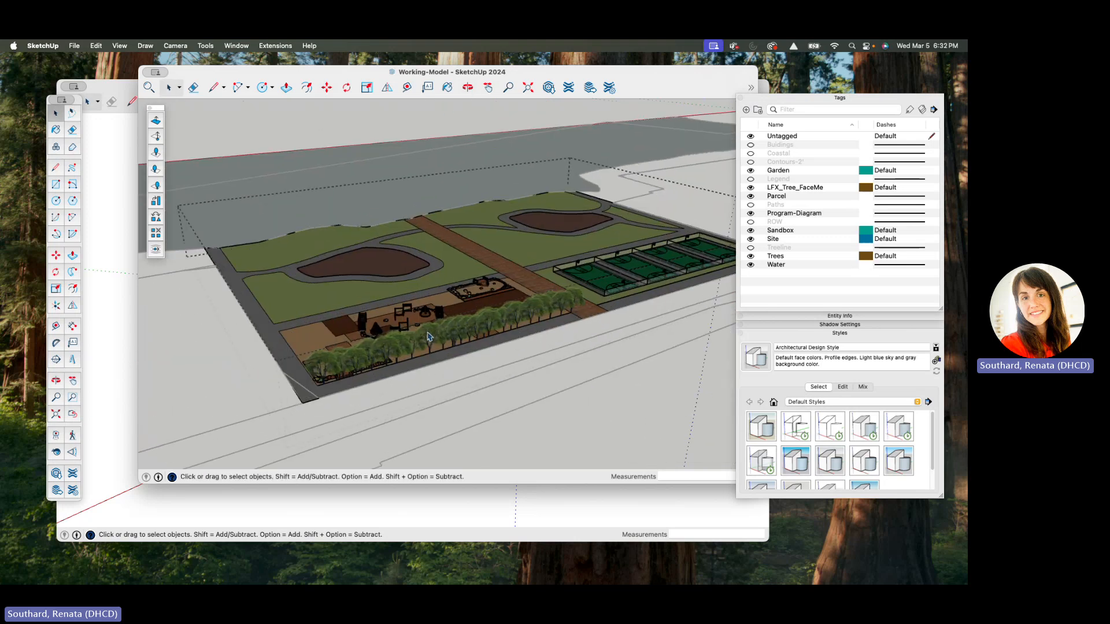